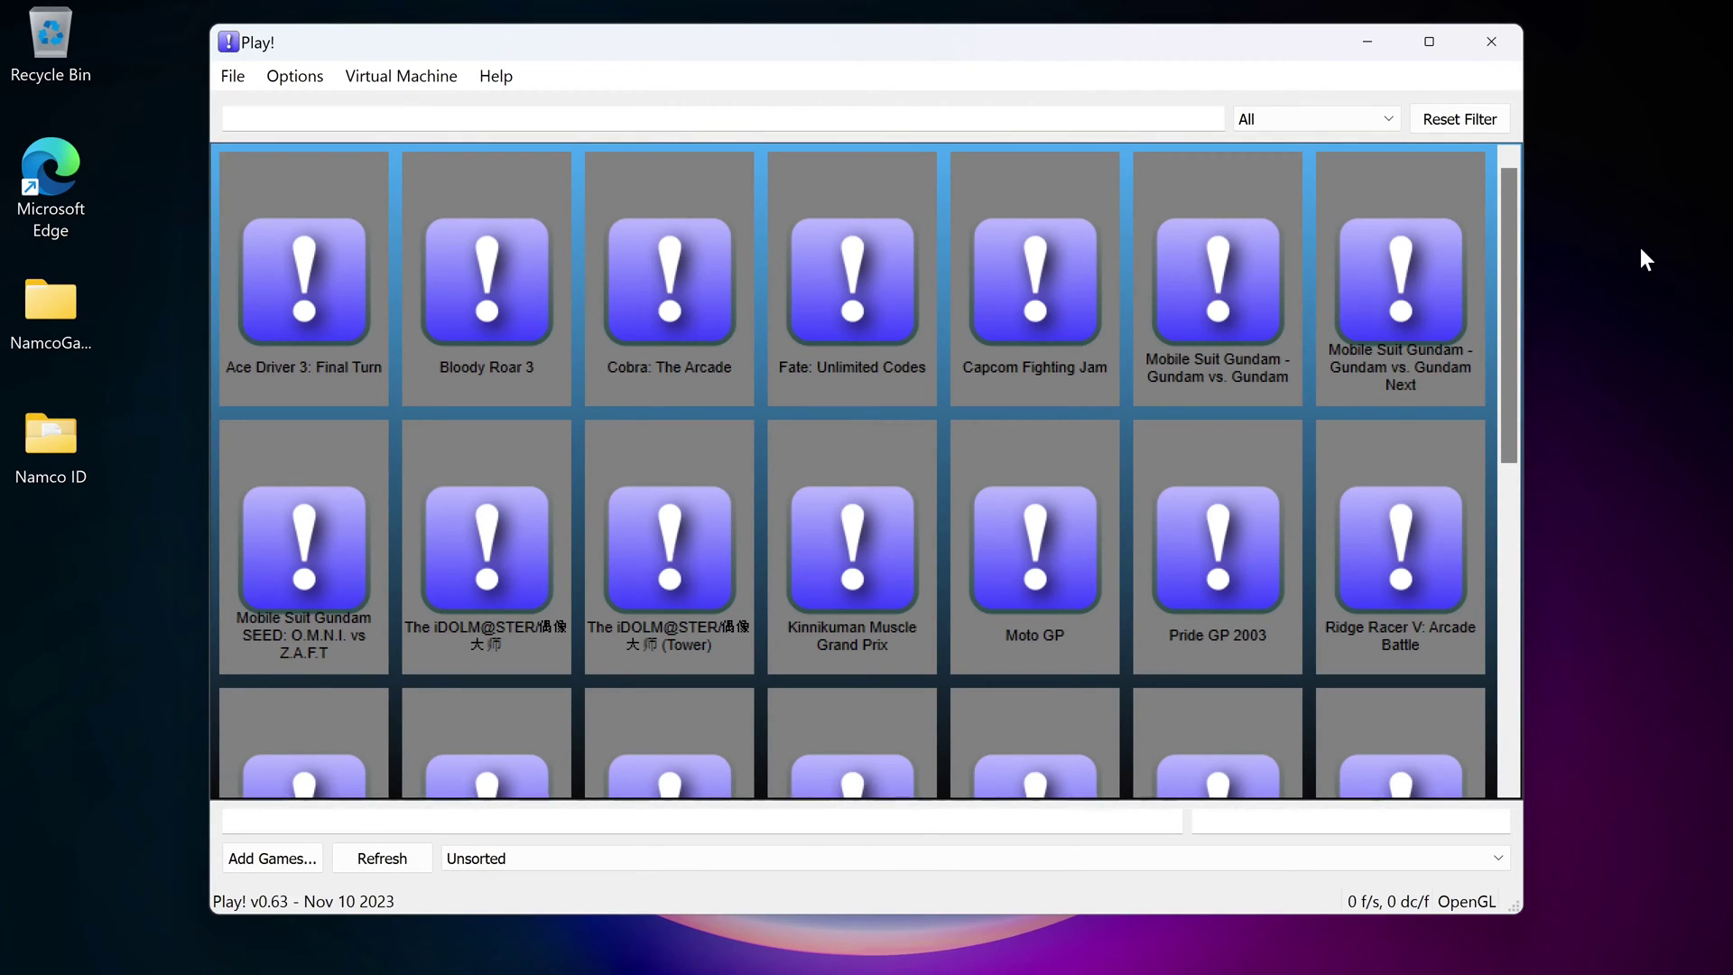
Step: Look through Play!'s video, audio and general settings pages without changing anything, then close them
{"action": "left_click", "coordinate": [1639, 248]}
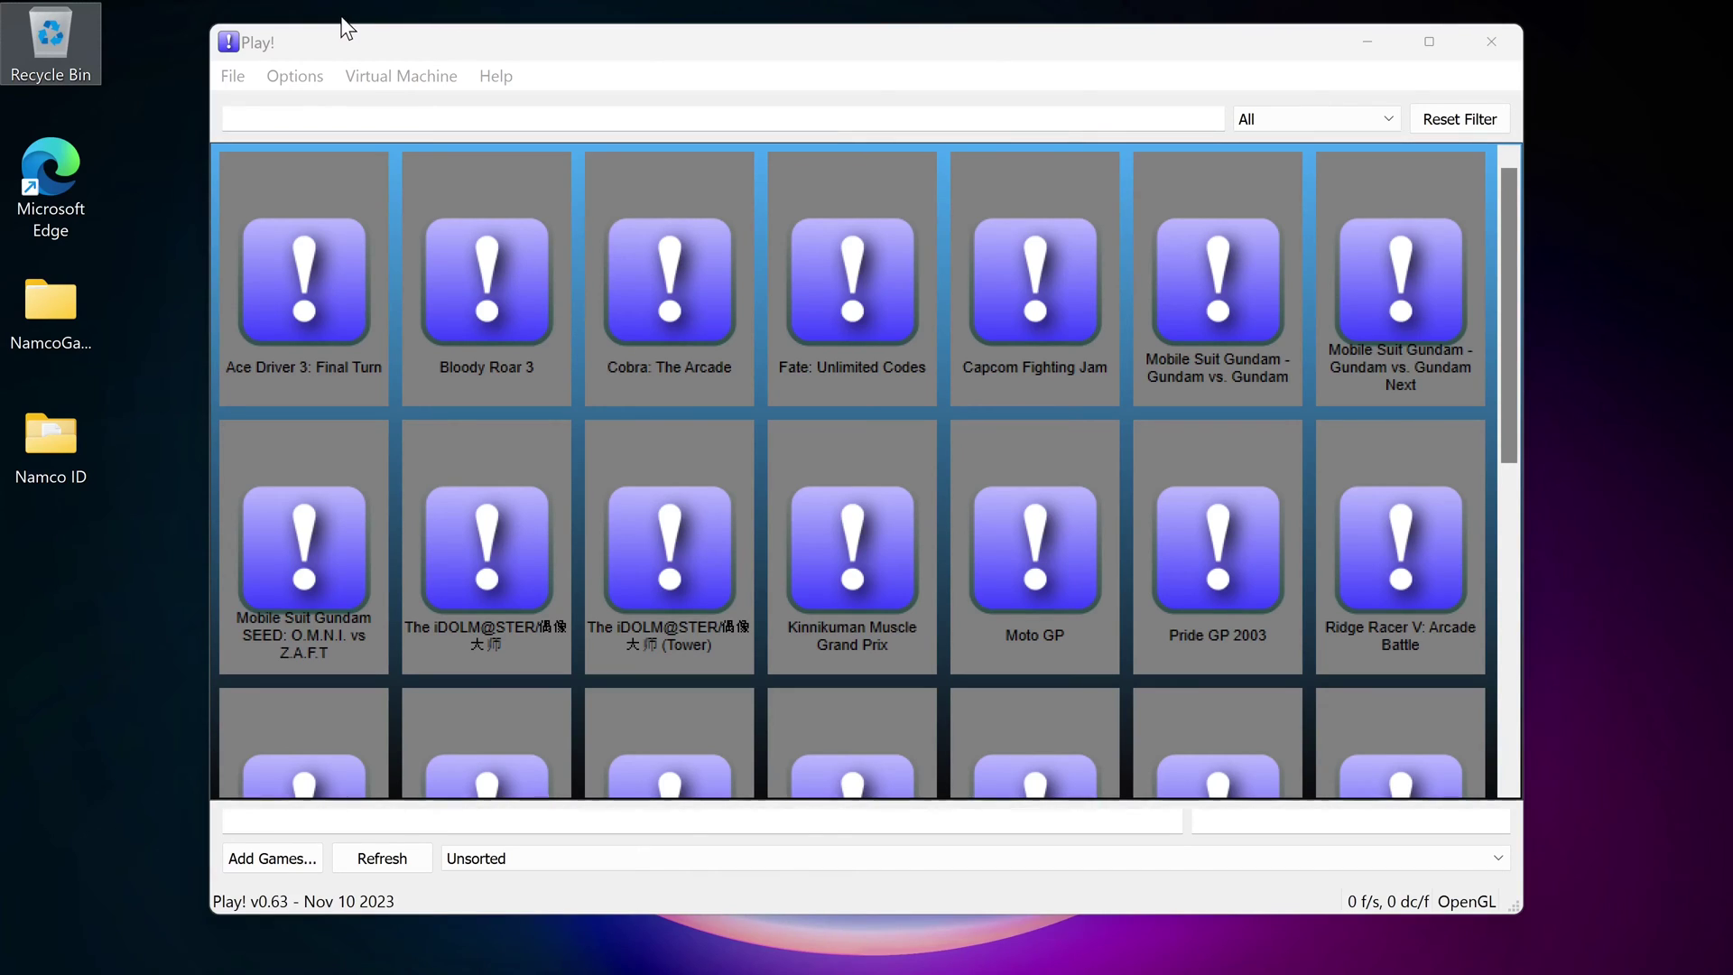
{"action": "left_click", "coordinate": [340, 41]}
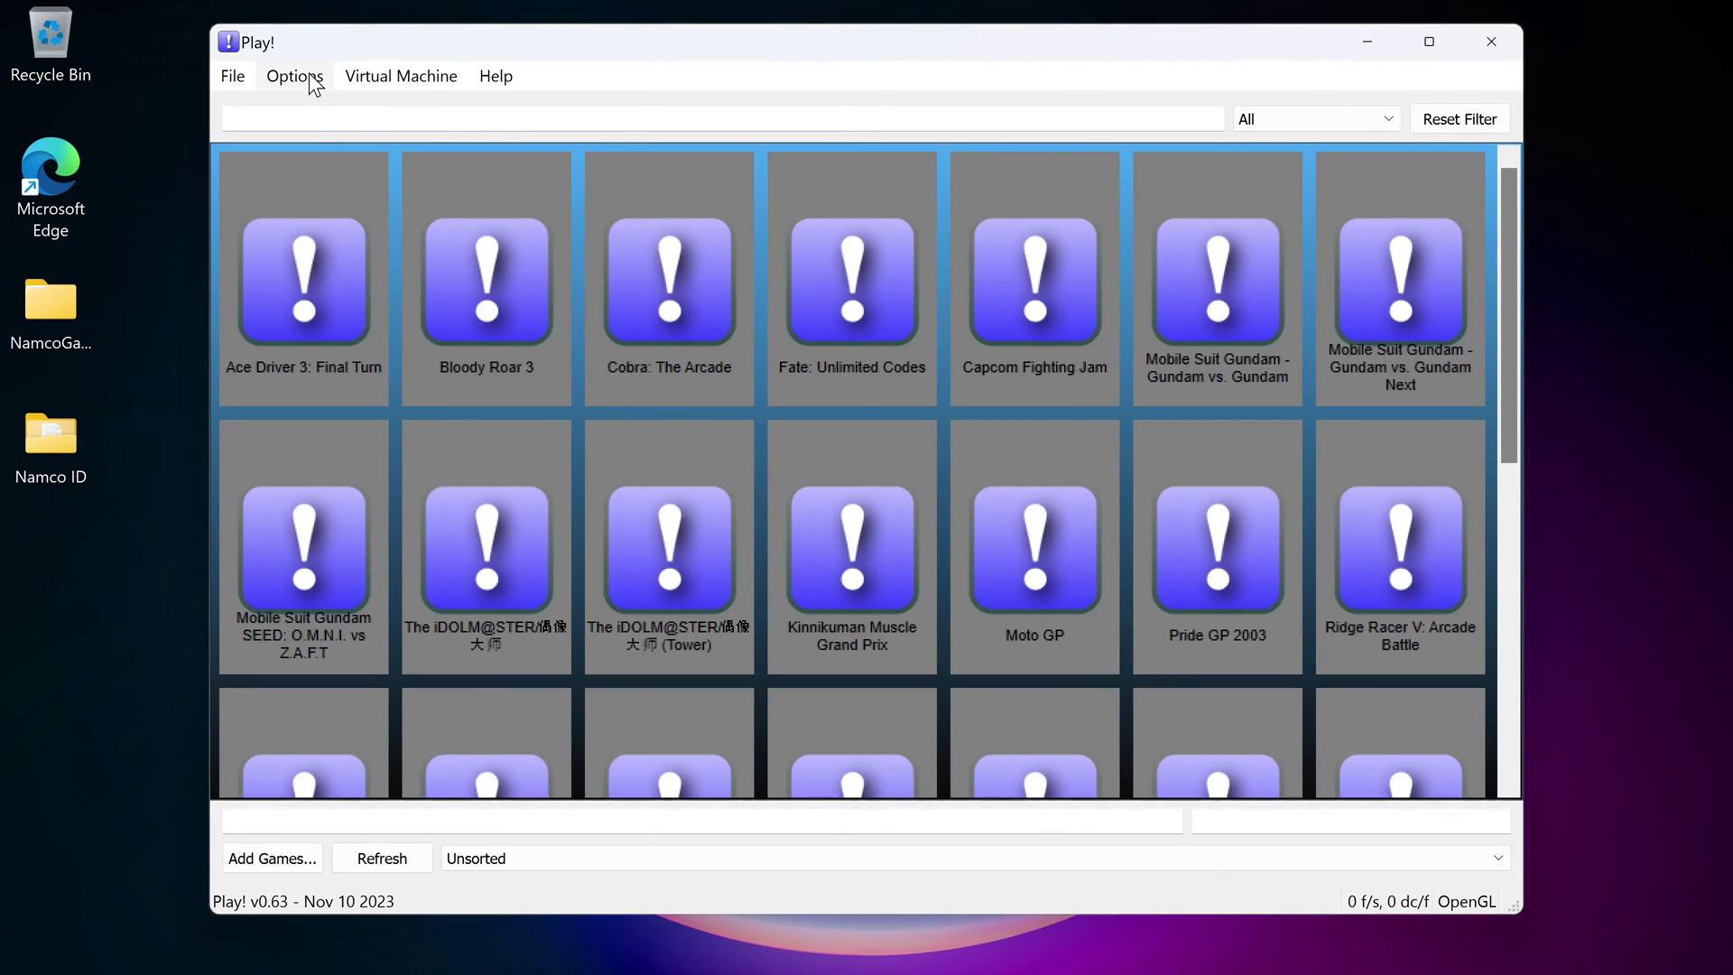
{"action": "left_click", "coordinate": [312, 79]}
{"action": "left_click", "coordinate": [319, 109]}
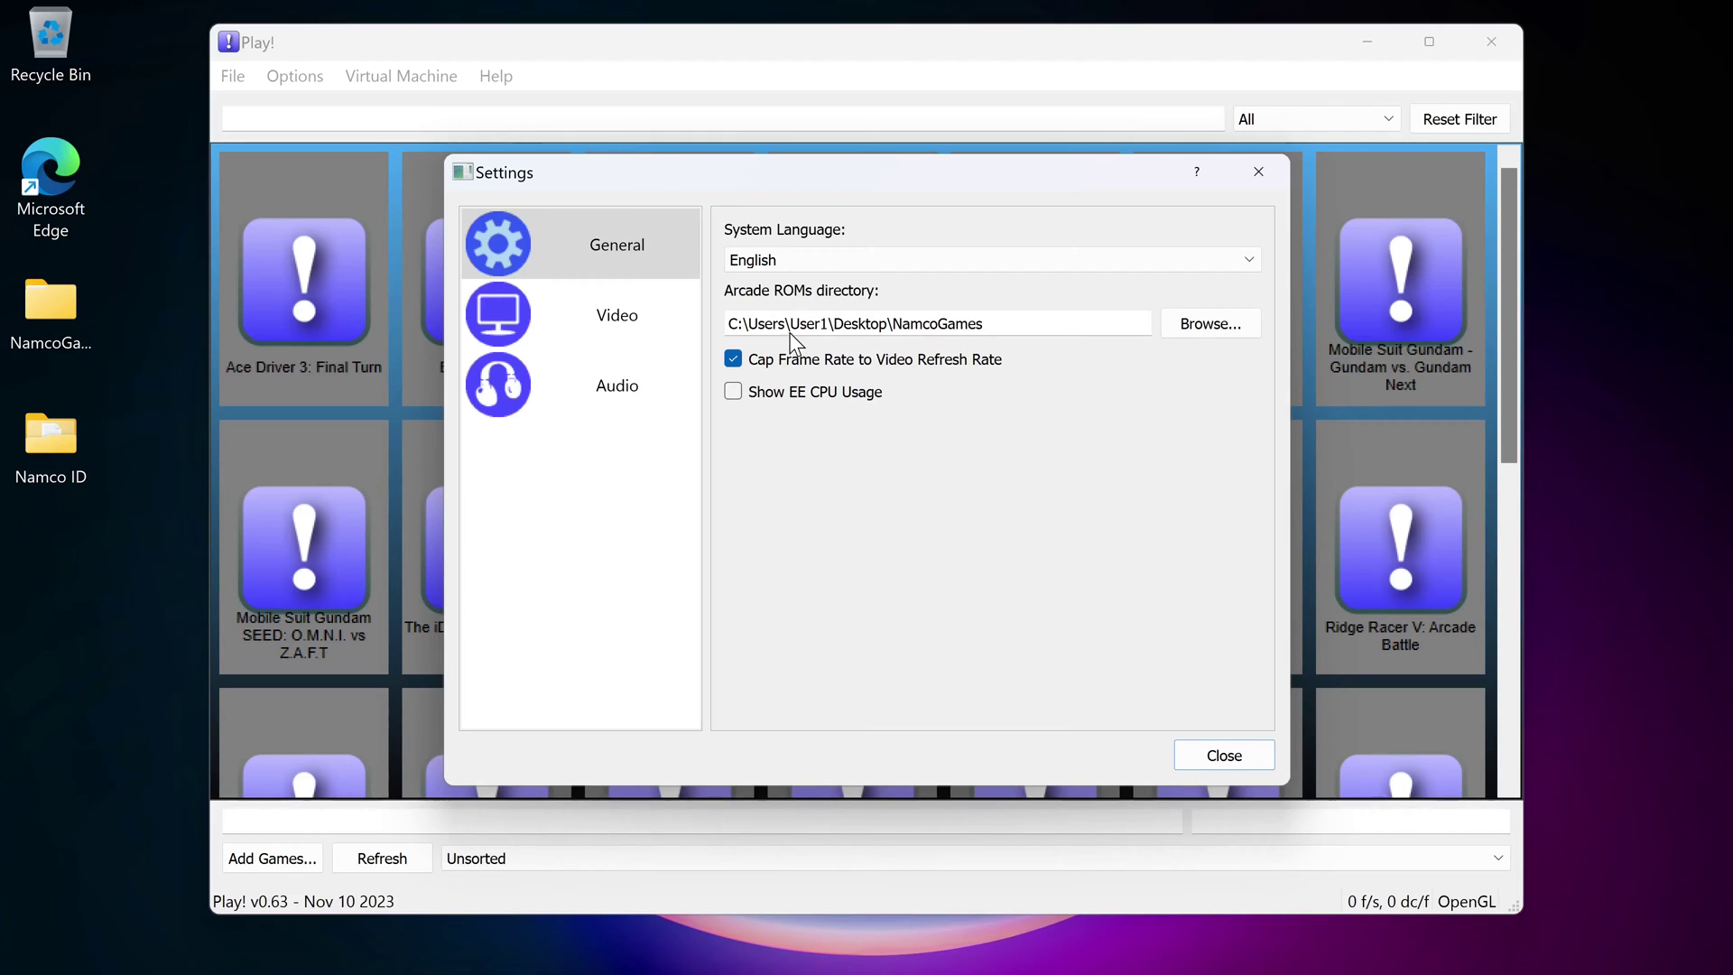
{"action": "left_click", "coordinate": [641, 327]}
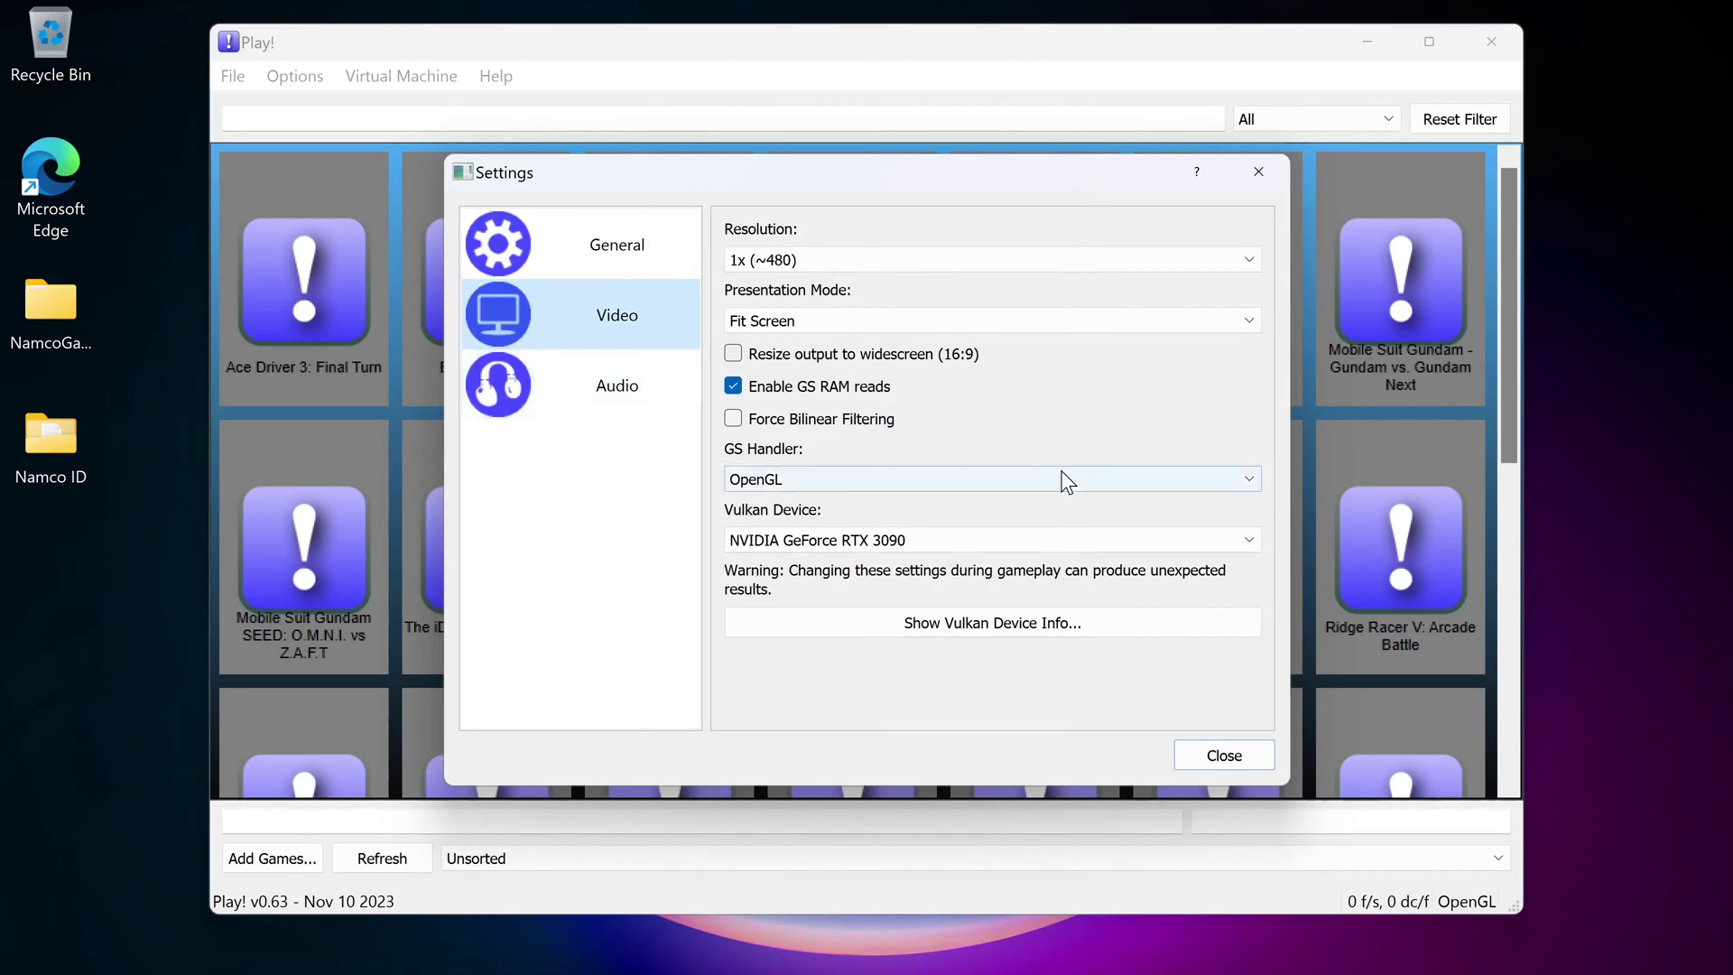
{"action": "left_click", "coordinate": [943, 323]}
{"action": "left_click", "coordinate": [1049, 198]}
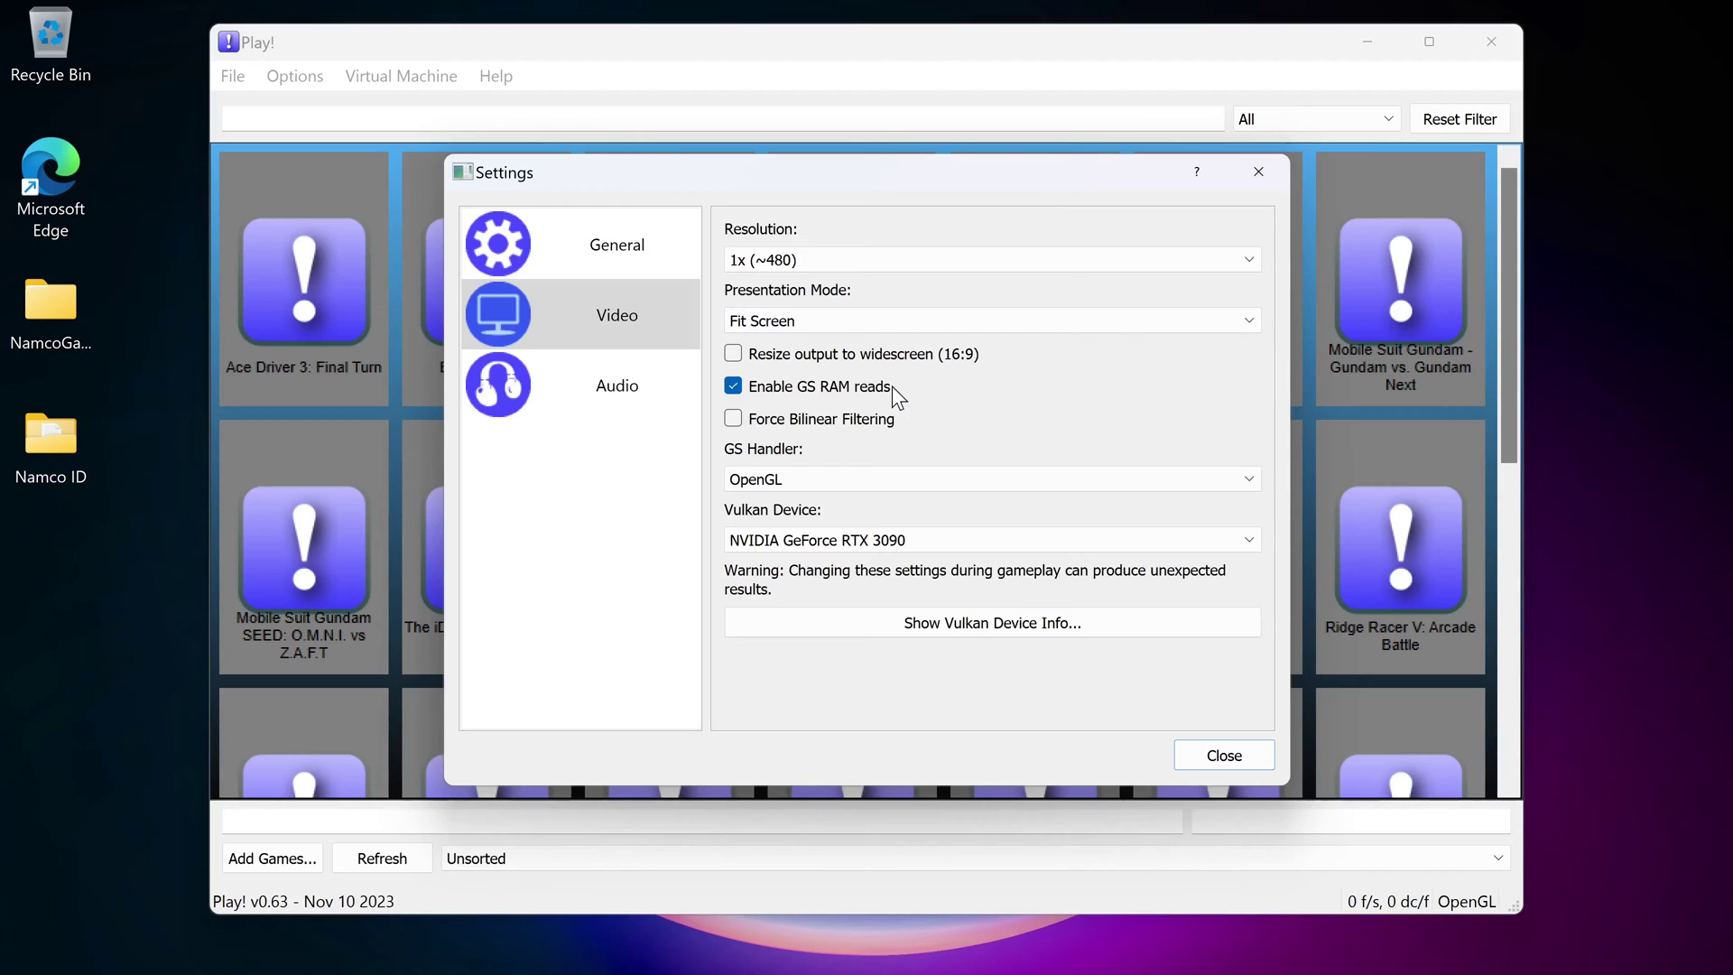
{"action": "left_click", "coordinate": [613, 395]}
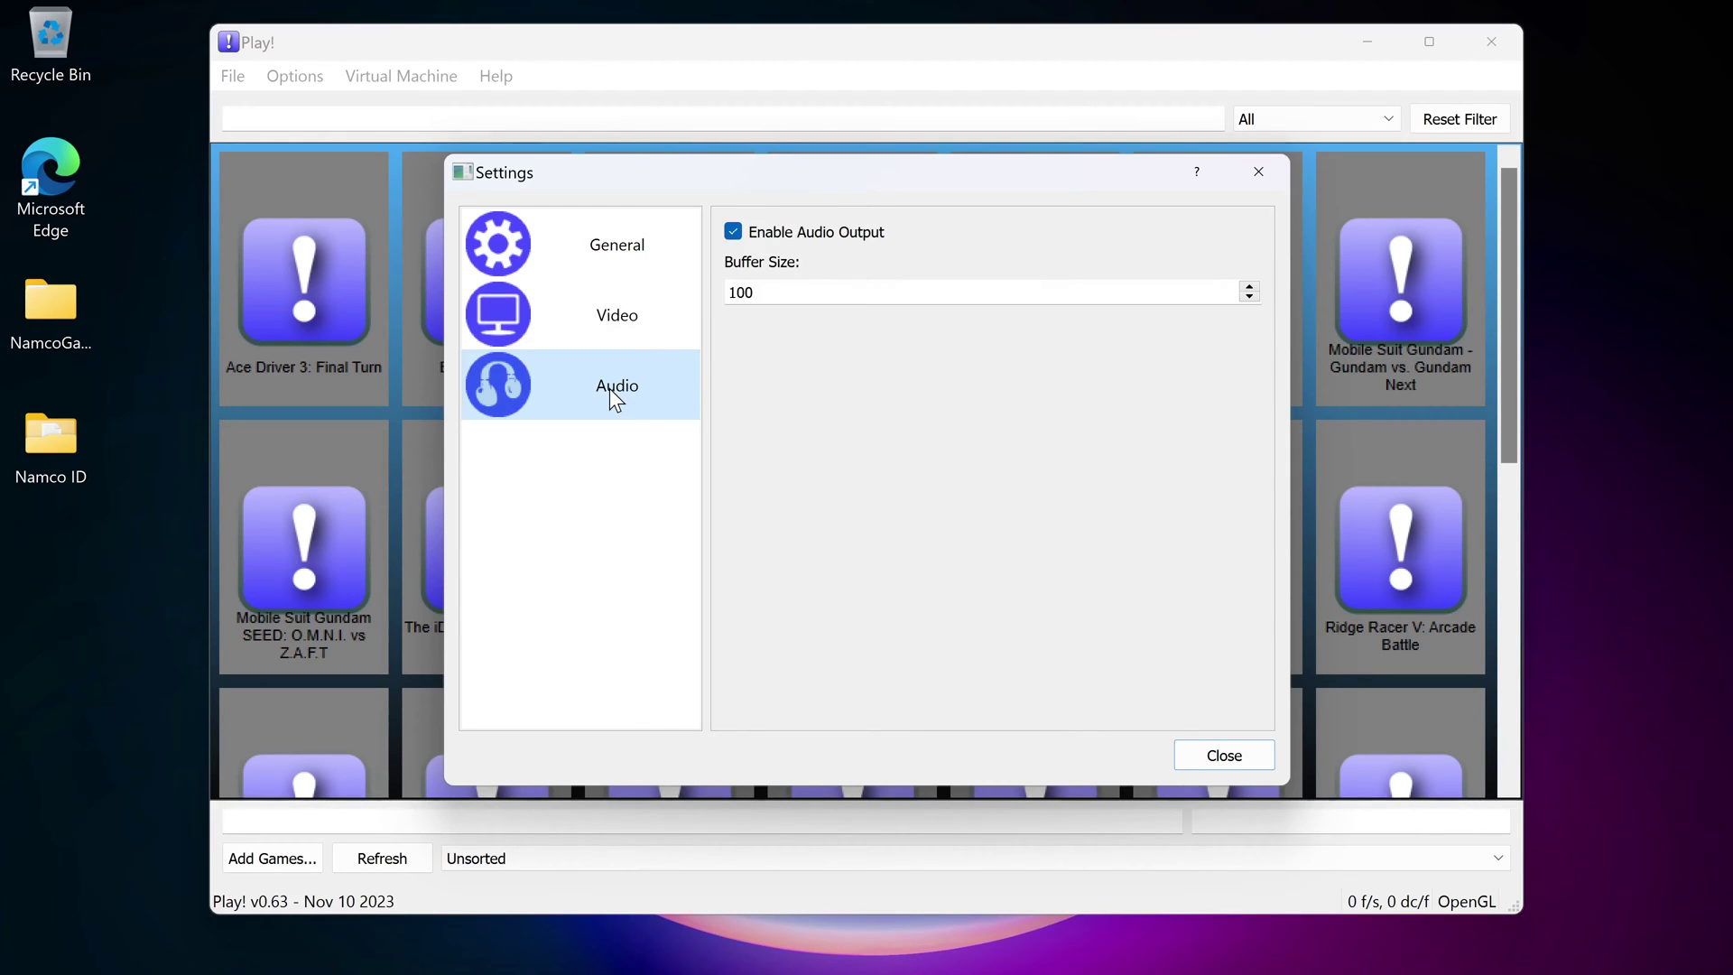
{"action": "left_click", "coordinate": [617, 245]}
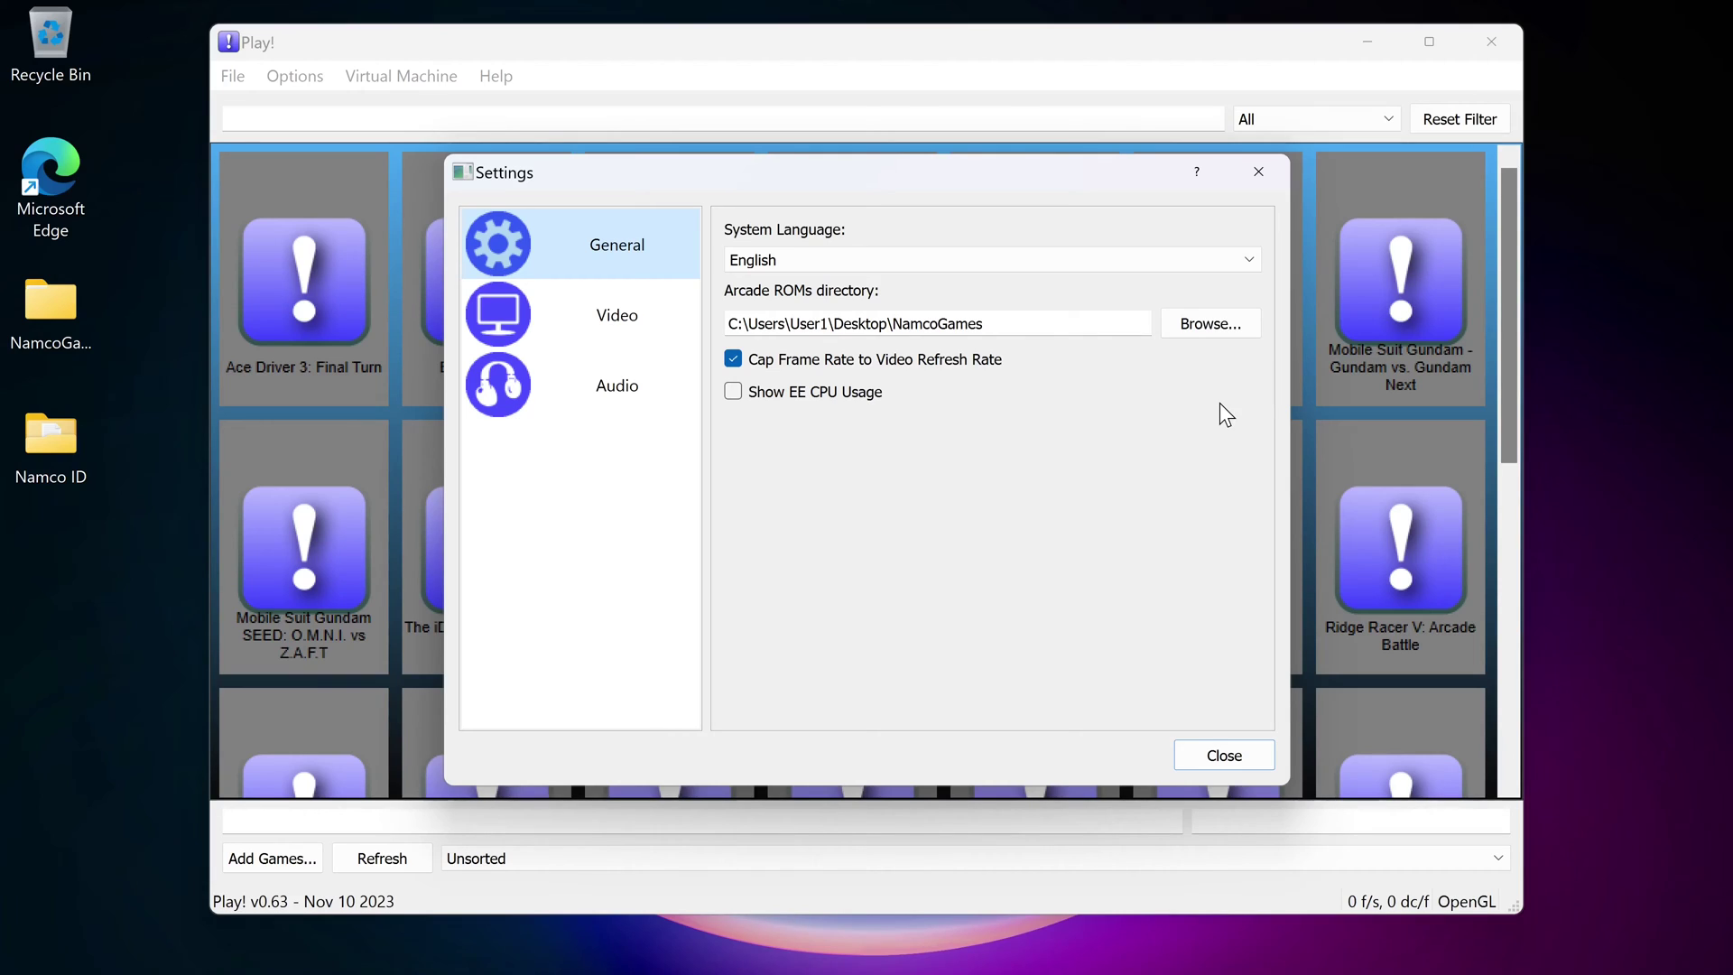
{"action": "key", "text": "Escape"}
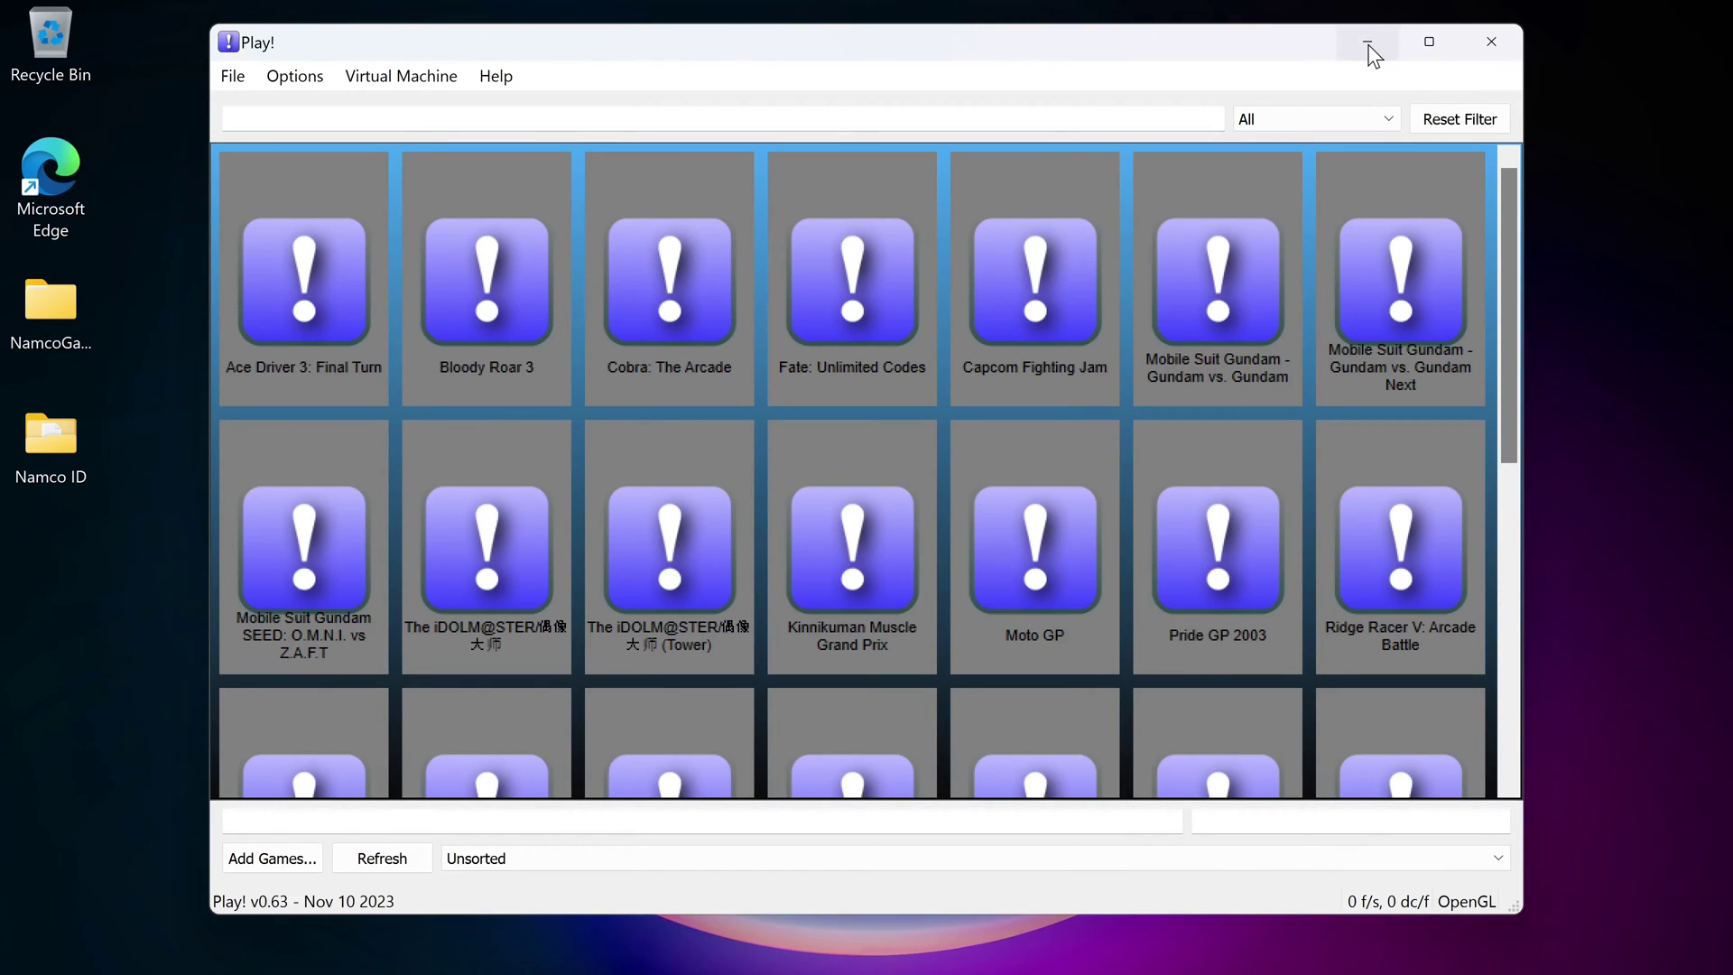
Step: Open the NamcoGames desktop folder and inspect the extracted fateulc and tekken4 folders
{"action": "double_click", "coordinate": [41, 337]}
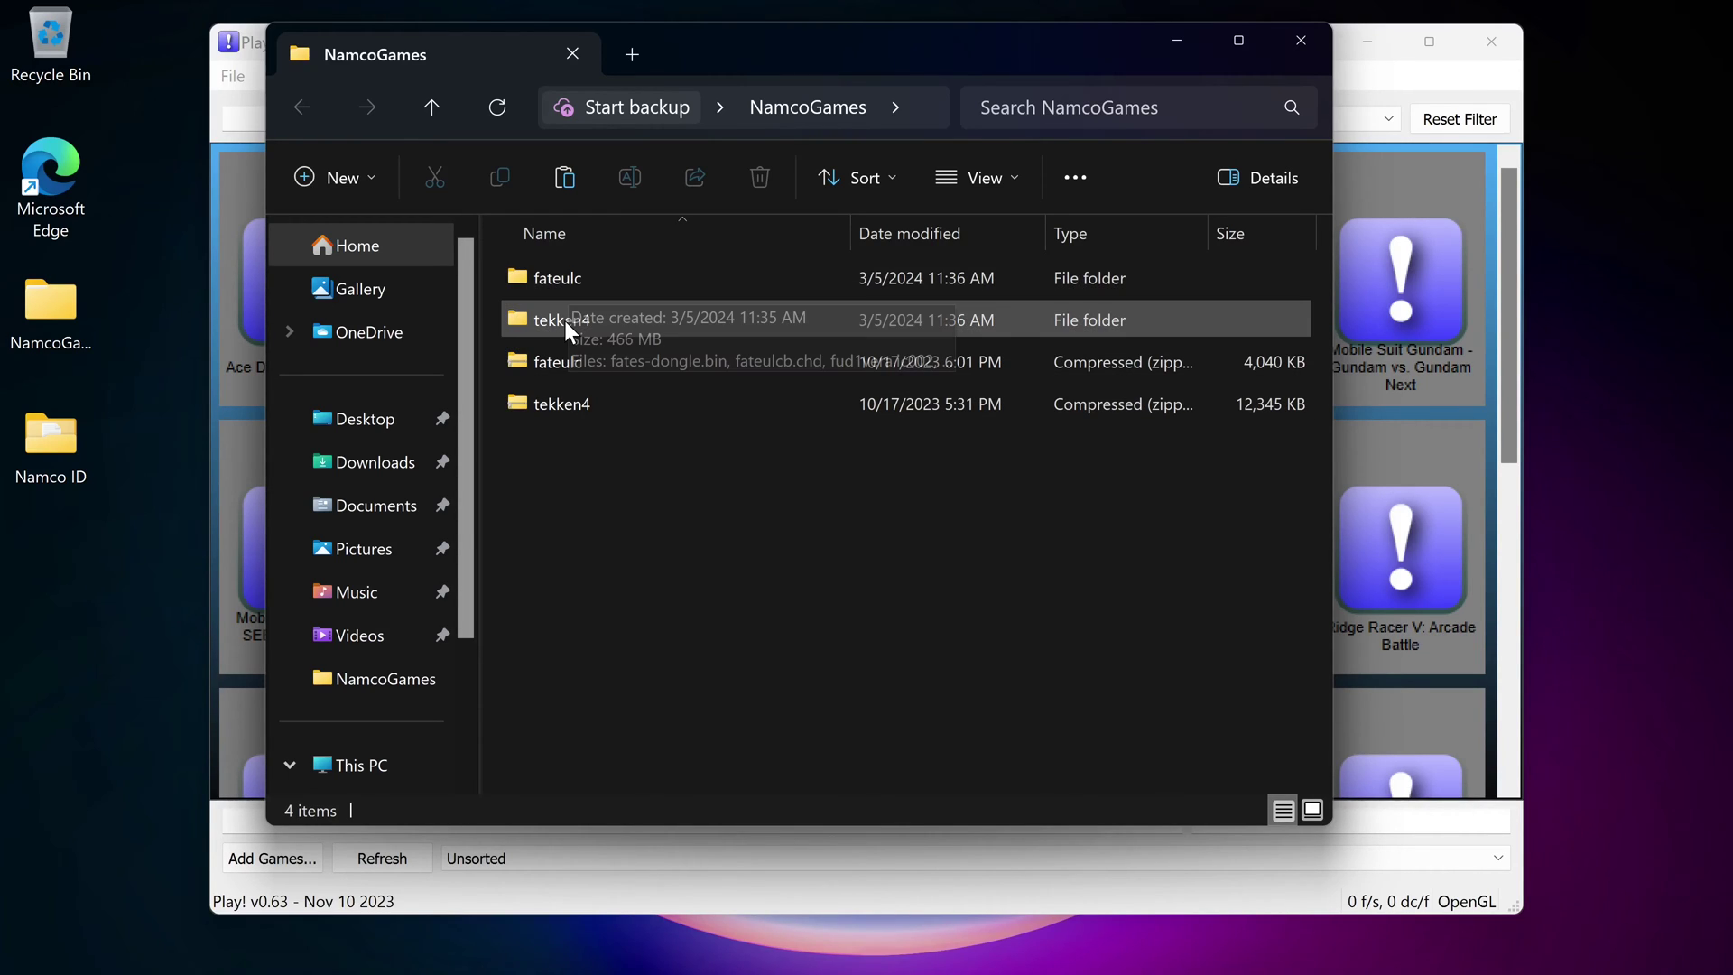
{"action": "double_click", "coordinate": [561, 282]}
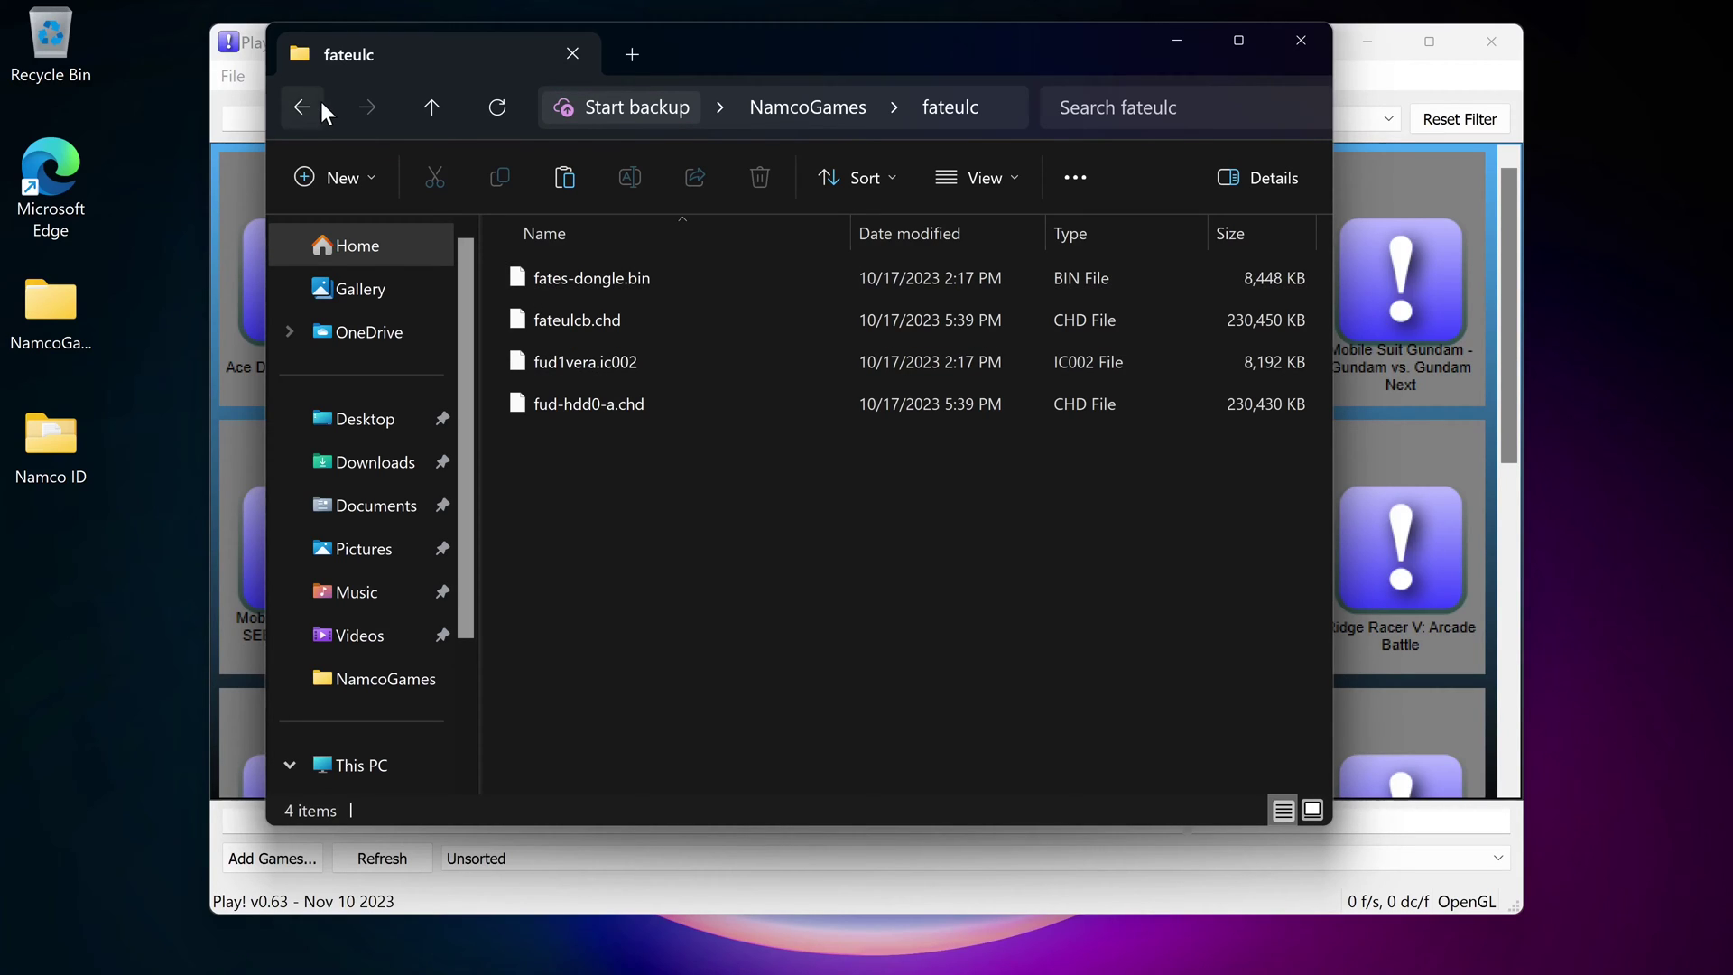
{"action": "left_click", "coordinate": [442, 116]}
{"action": "double_click", "coordinate": [561, 318]}
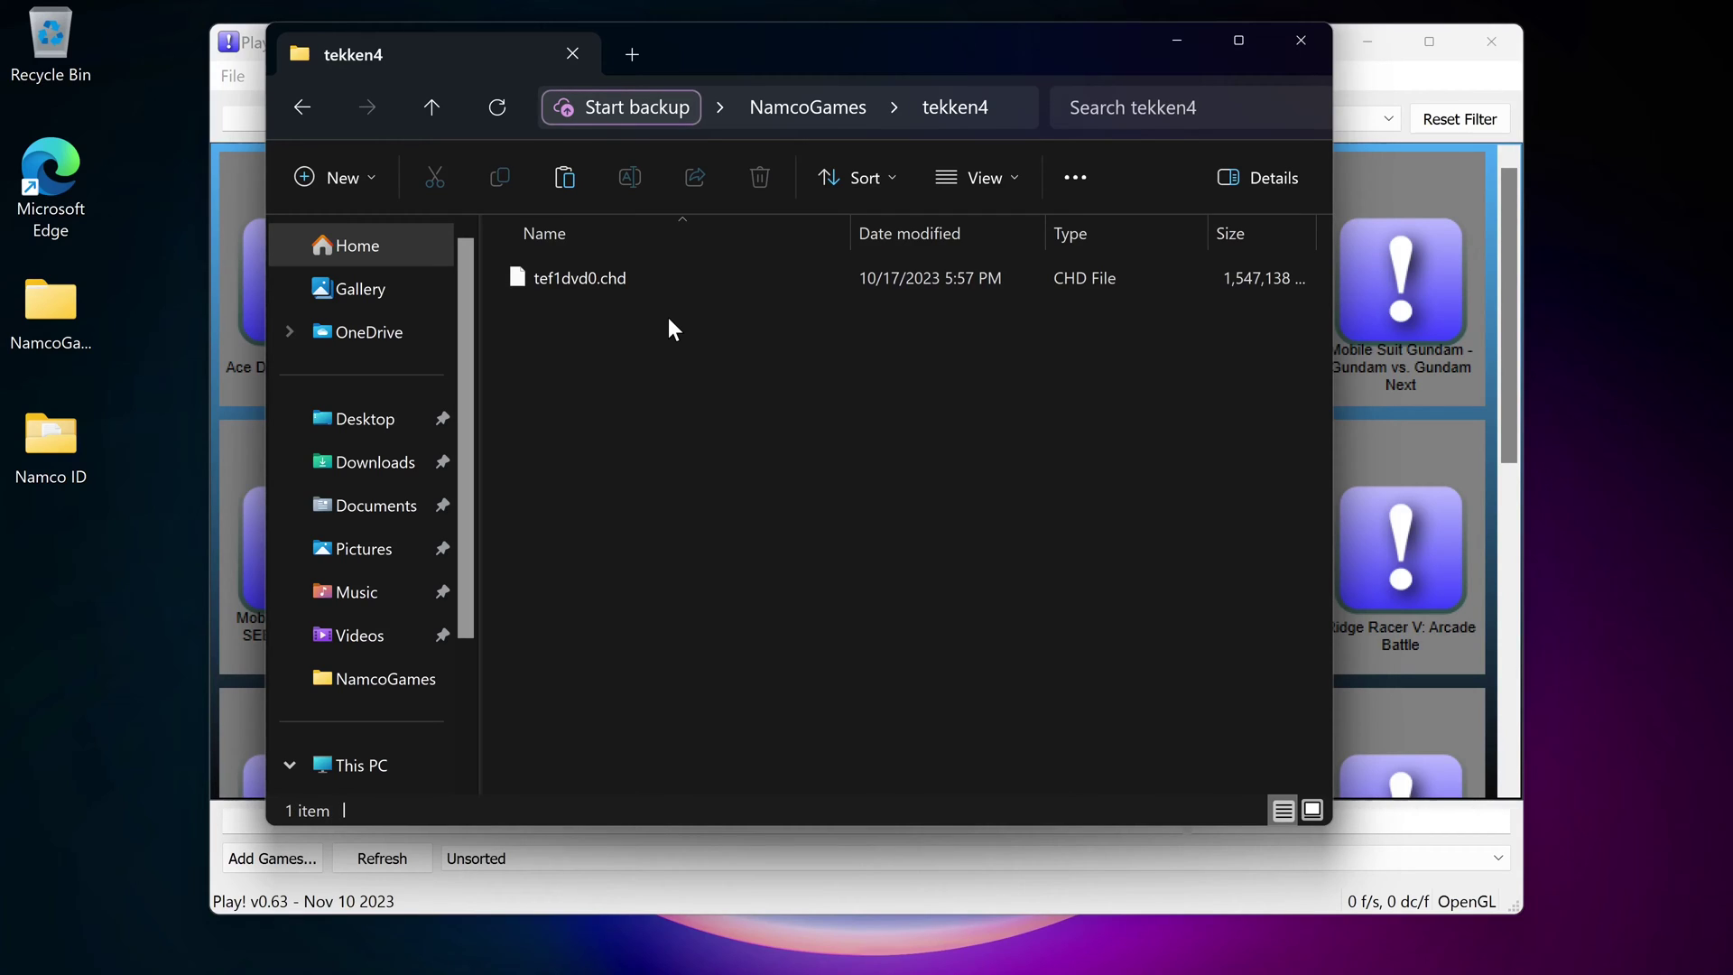
{"action": "left_click", "coordinate": [414, 102]}
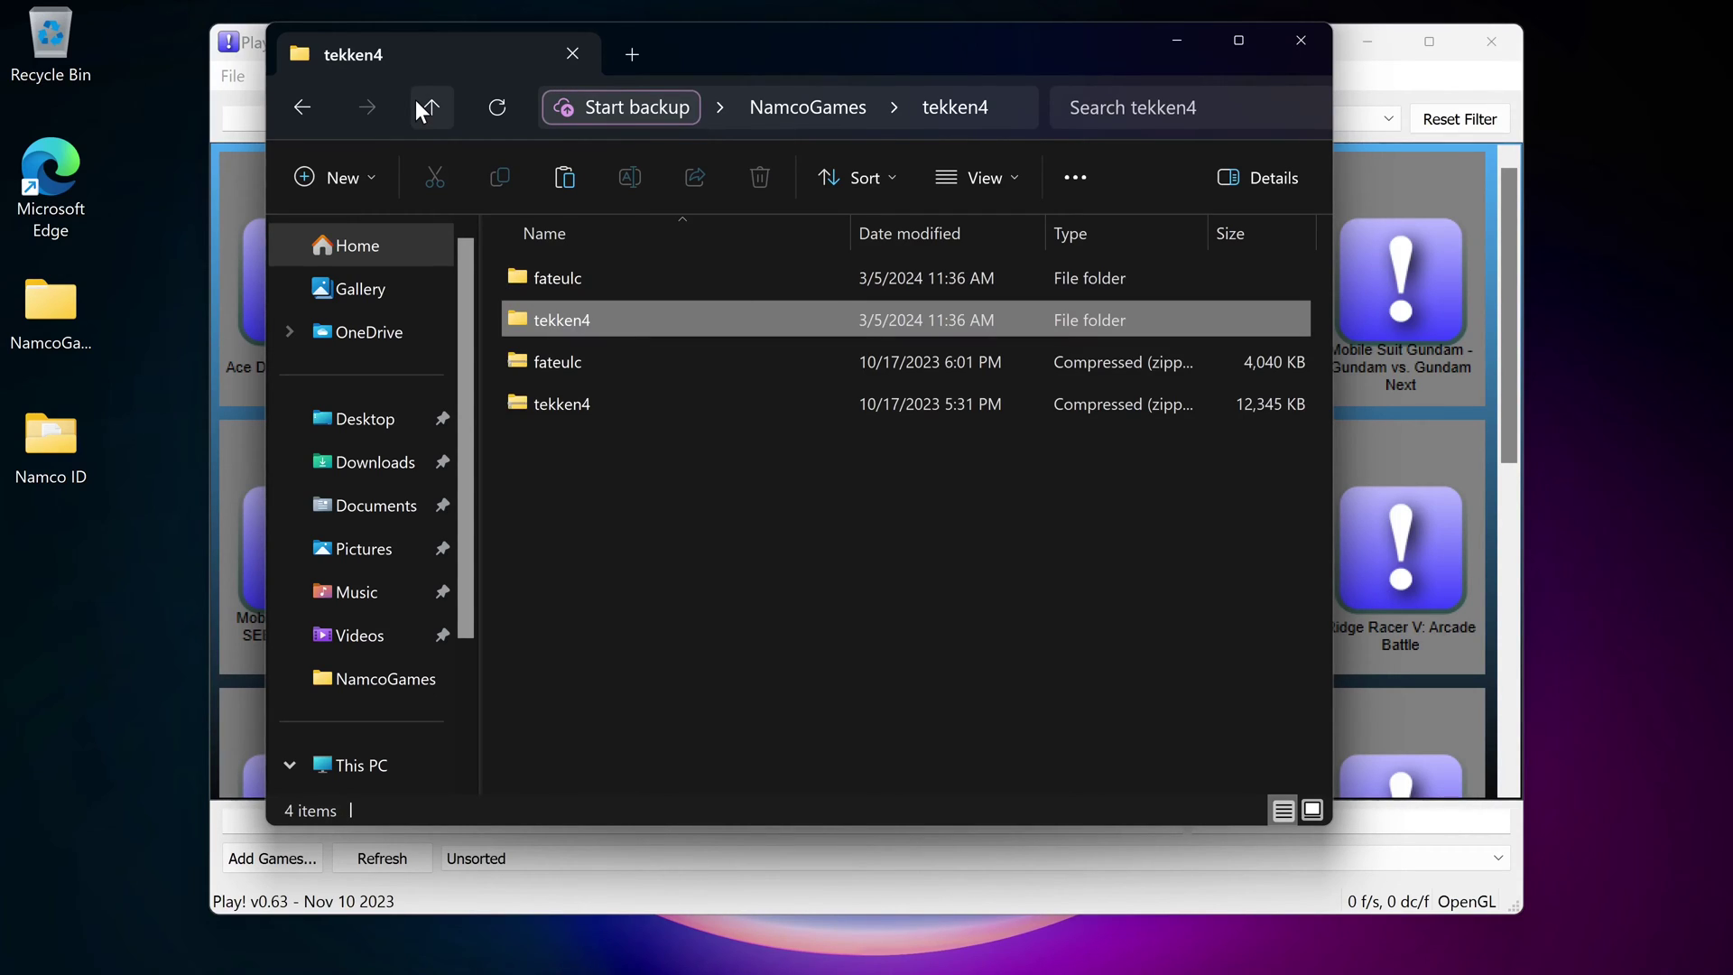
{"action": "double_click", "coordinate": [554, 360]}
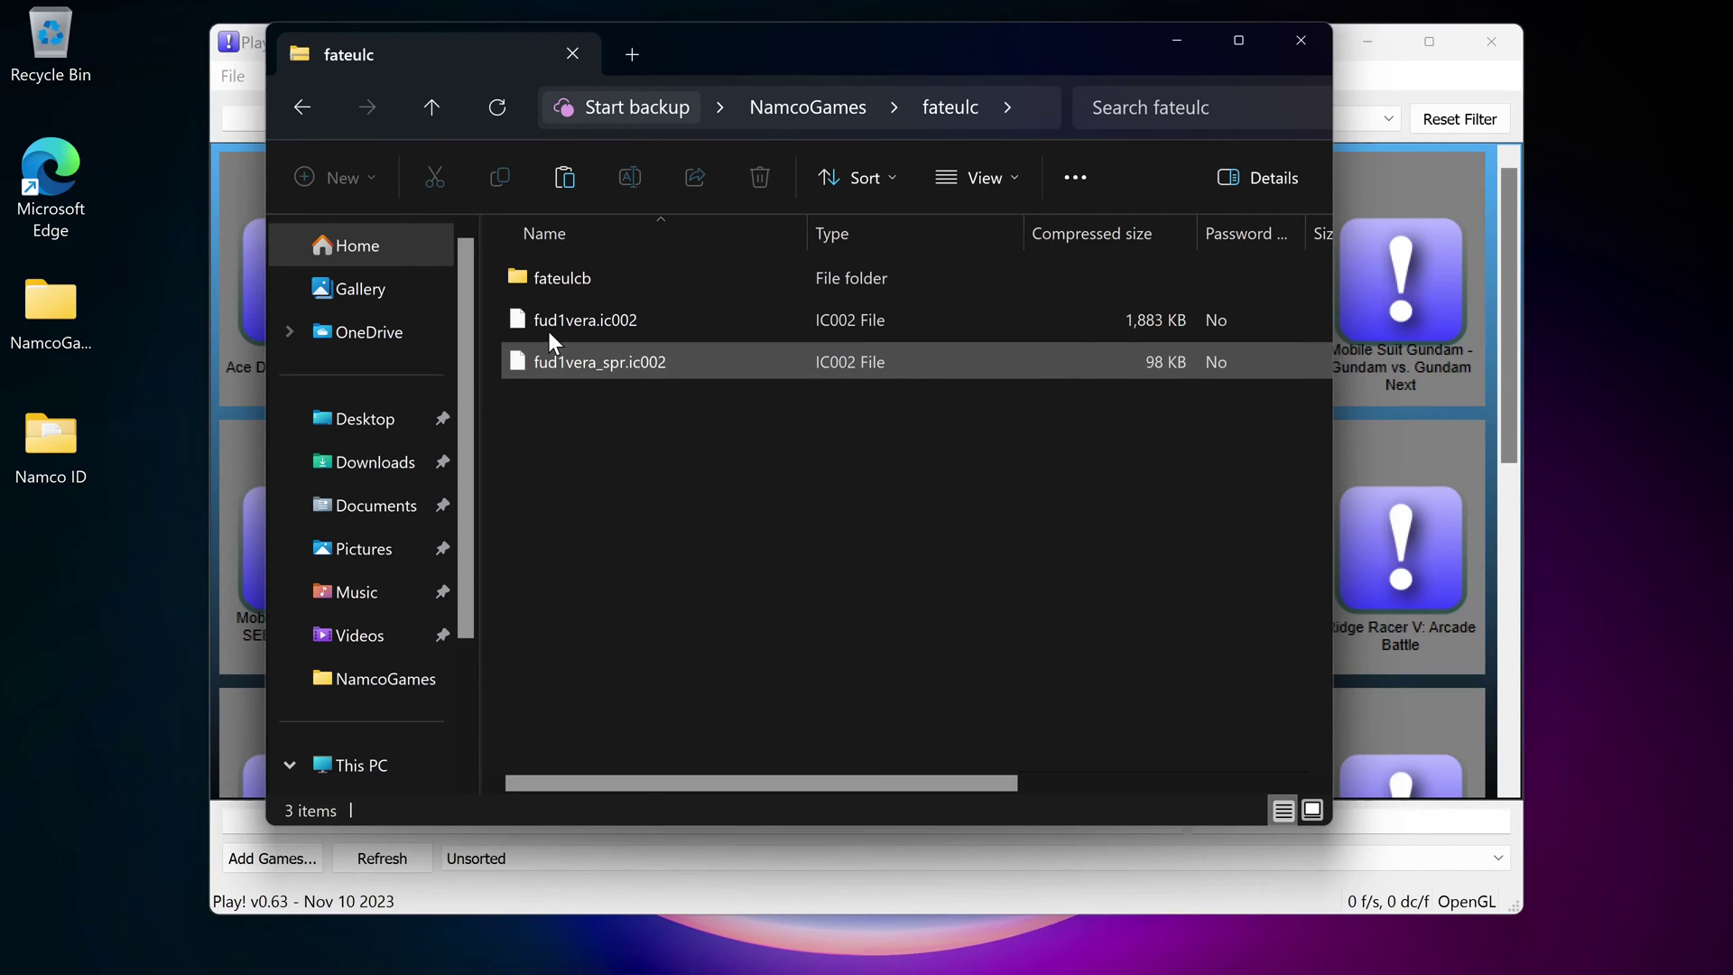
{"action": "double_click", "coordinate": [572, 287]}
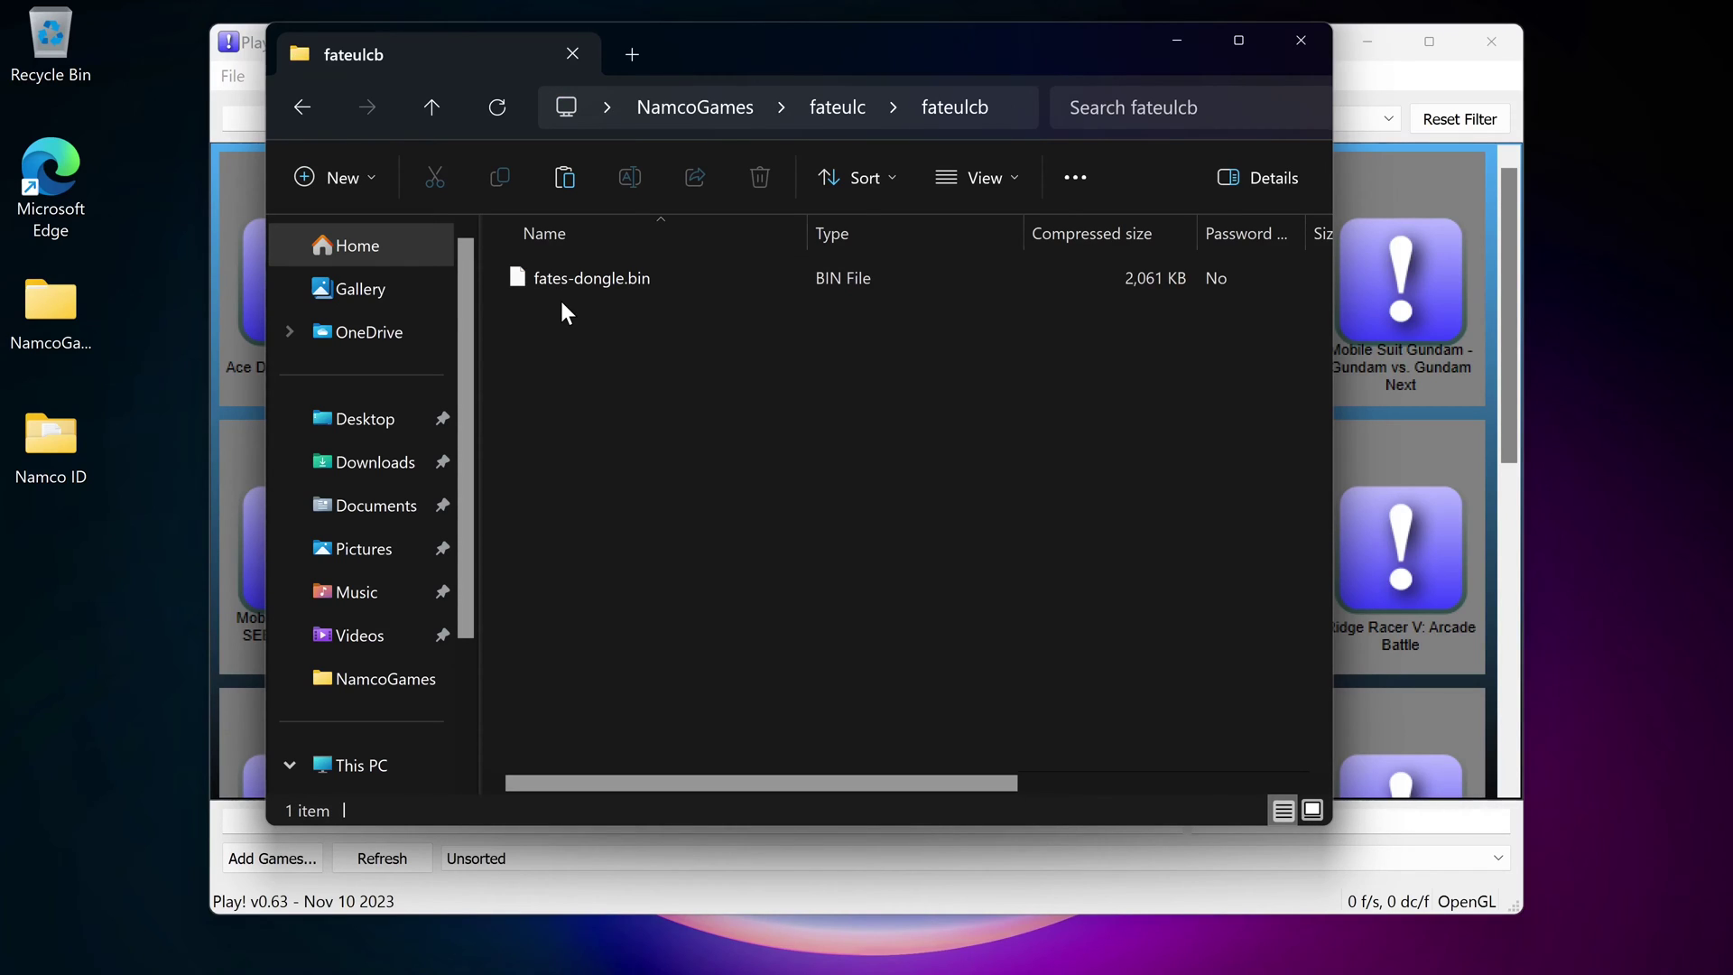
{"action": "left_click", "coordinate": [431, 108]}
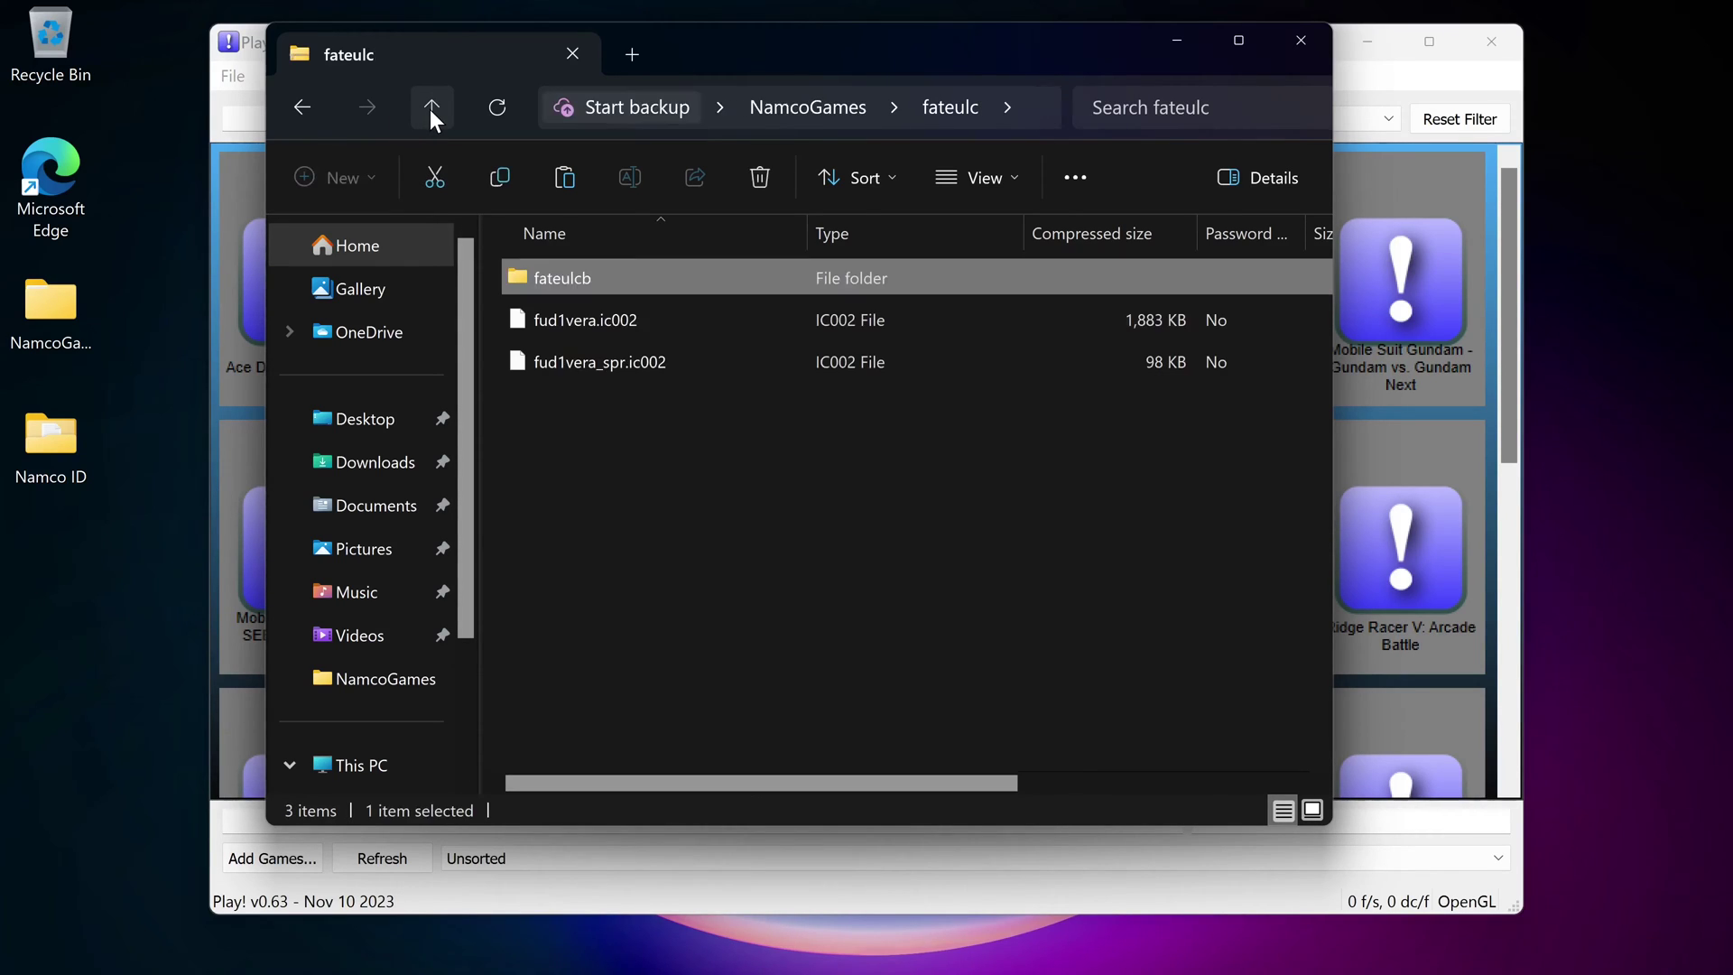
{"action": "left_click", "coordinate": [431, 108]}
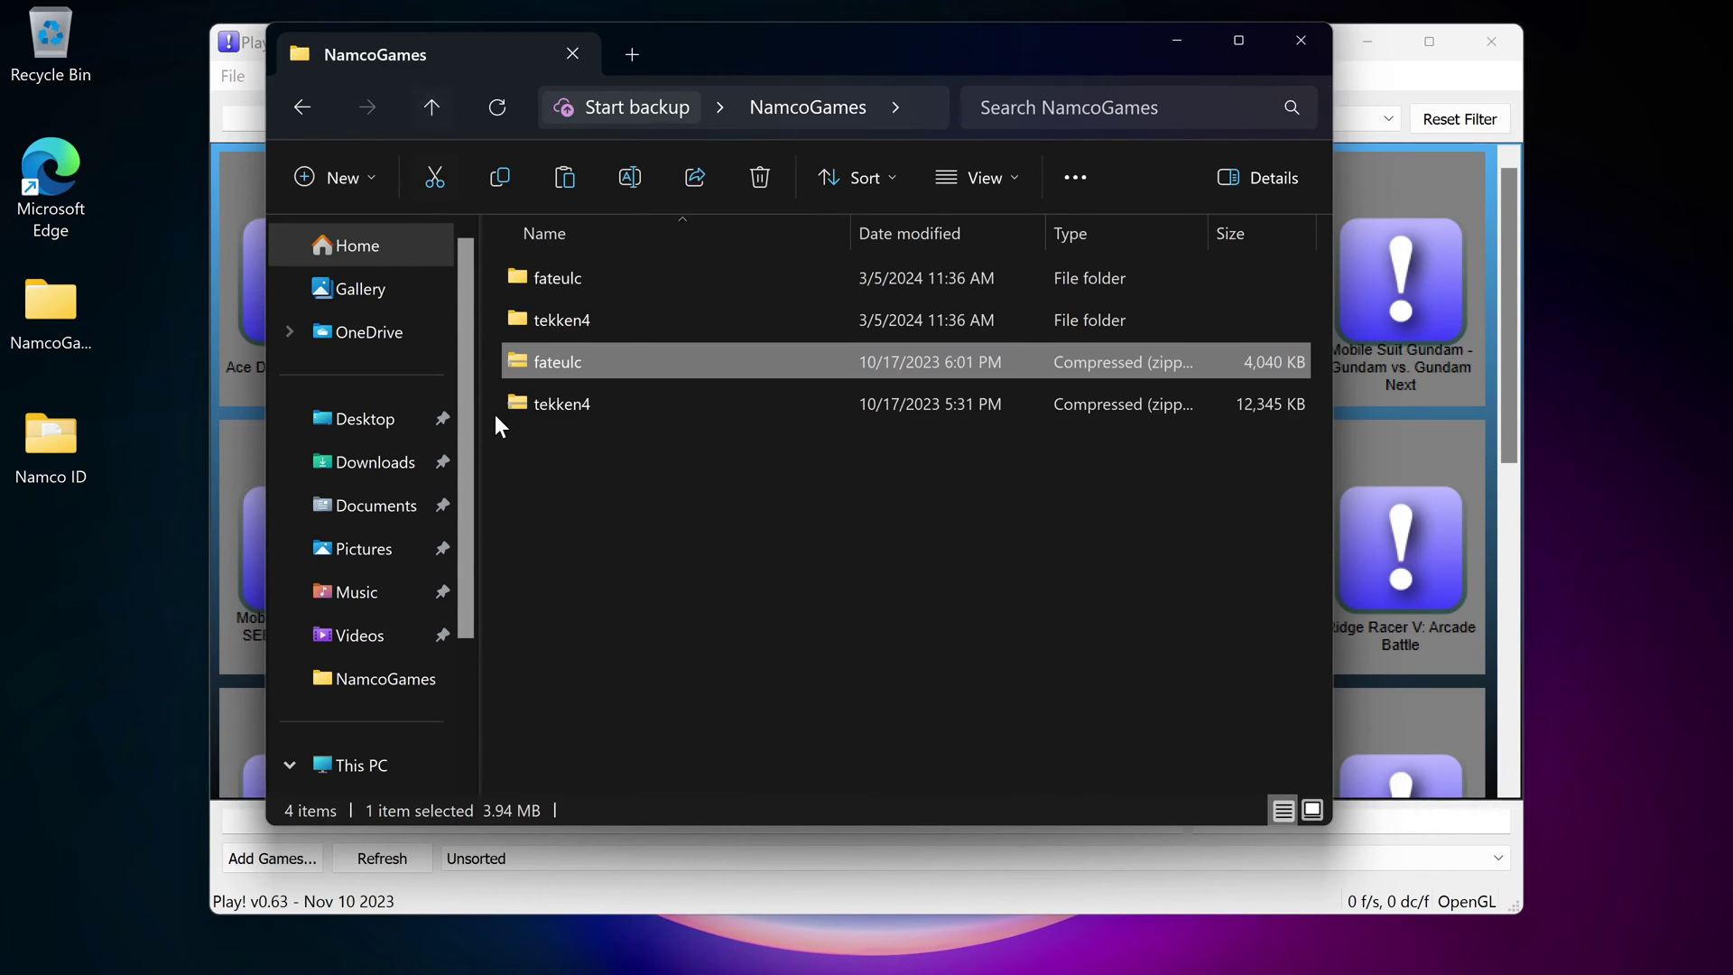
{"action": "double_click", "coordinate": [555, 408]}
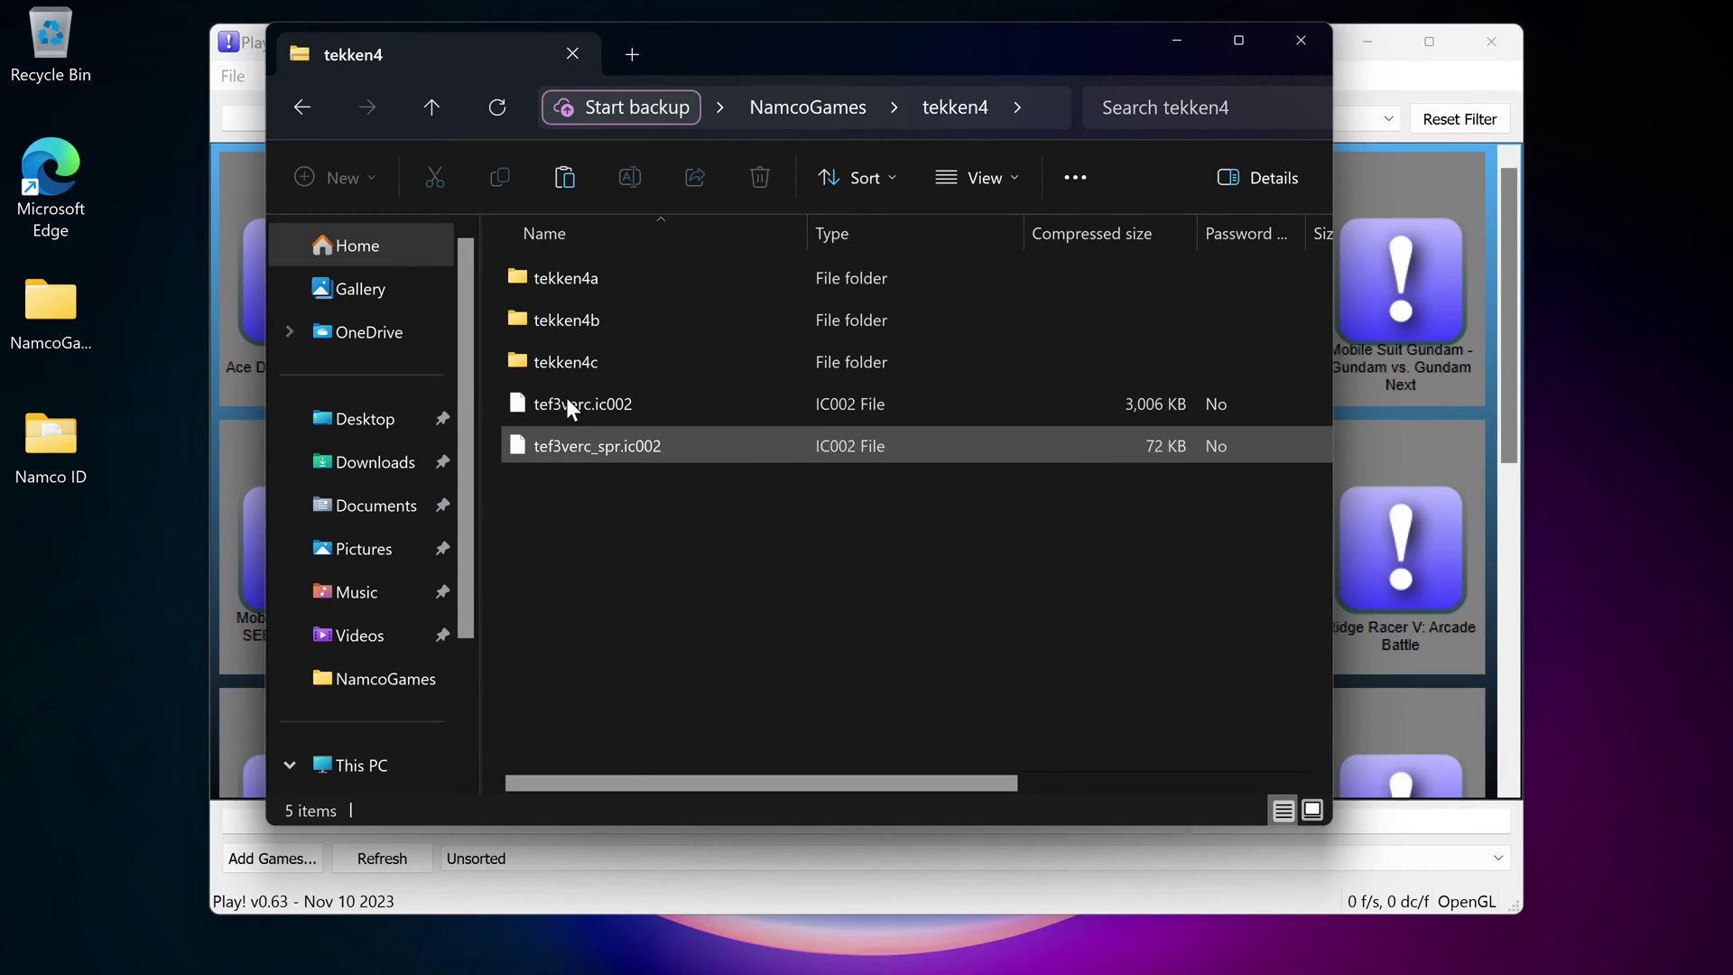
{"action": "double_click", "coordinate": [547, 279]}
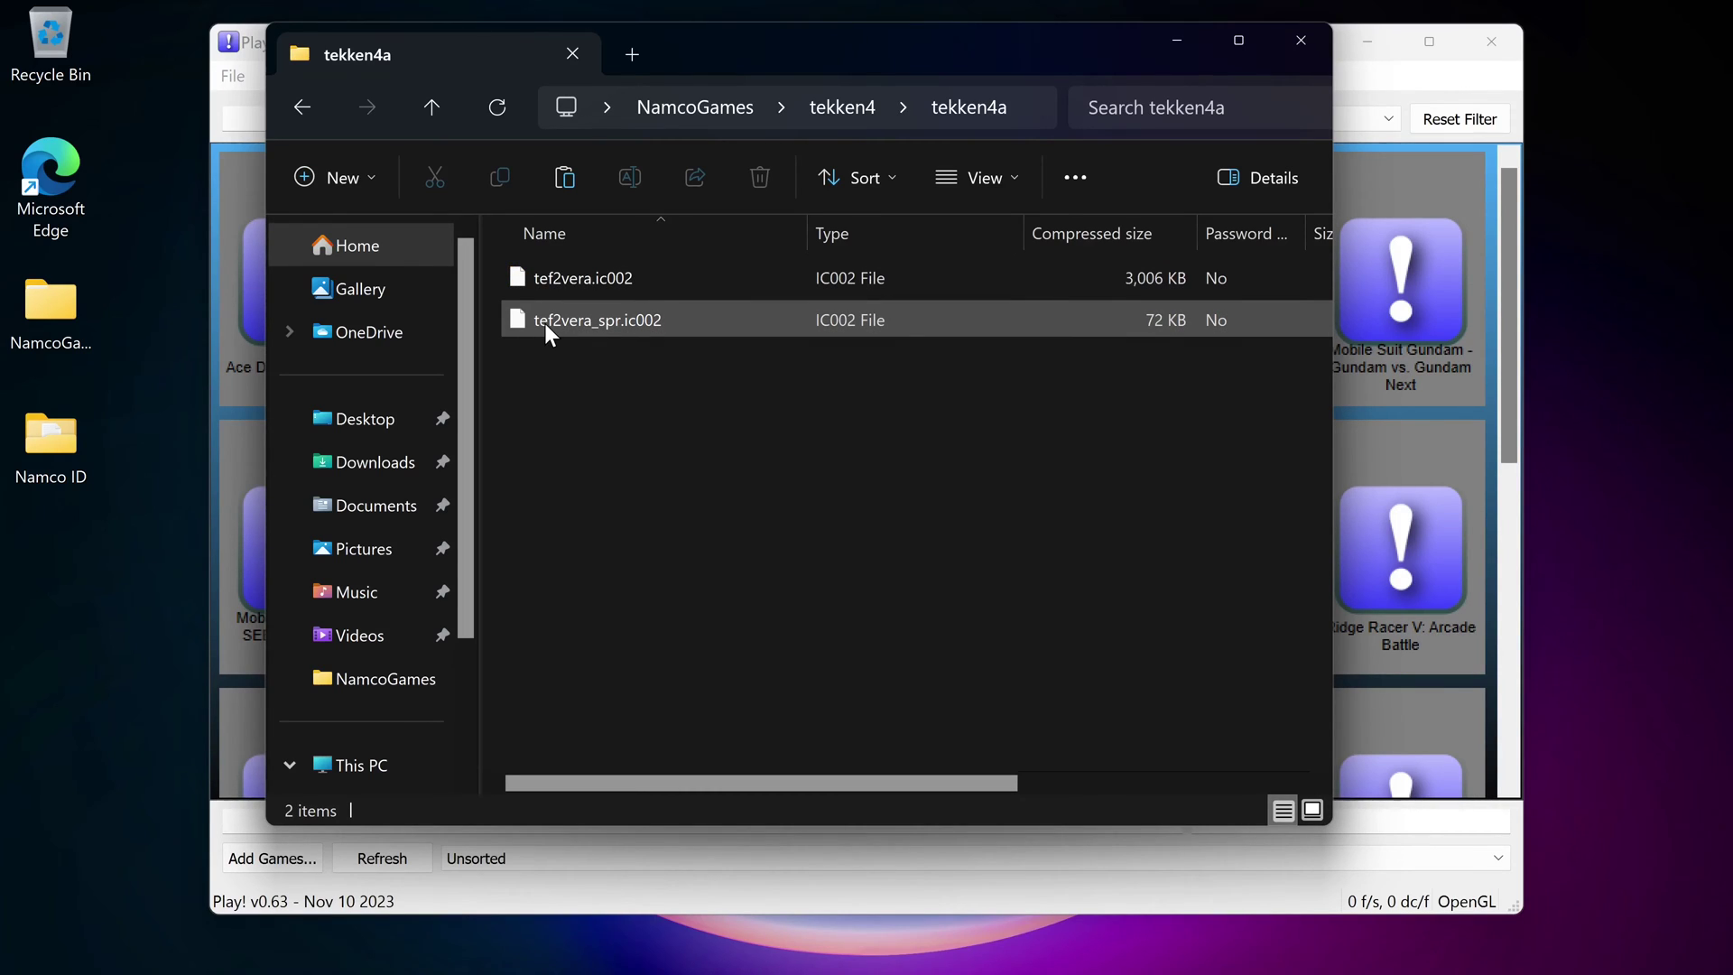
{"action": "key", "text": "BackSpace"}
{"action": "double_click", "coordinate": [588, 333]}
{"action": "left_click", "coordinate": [431, 108]}
{"action": "double_click", "coordinate": [569, 352]}
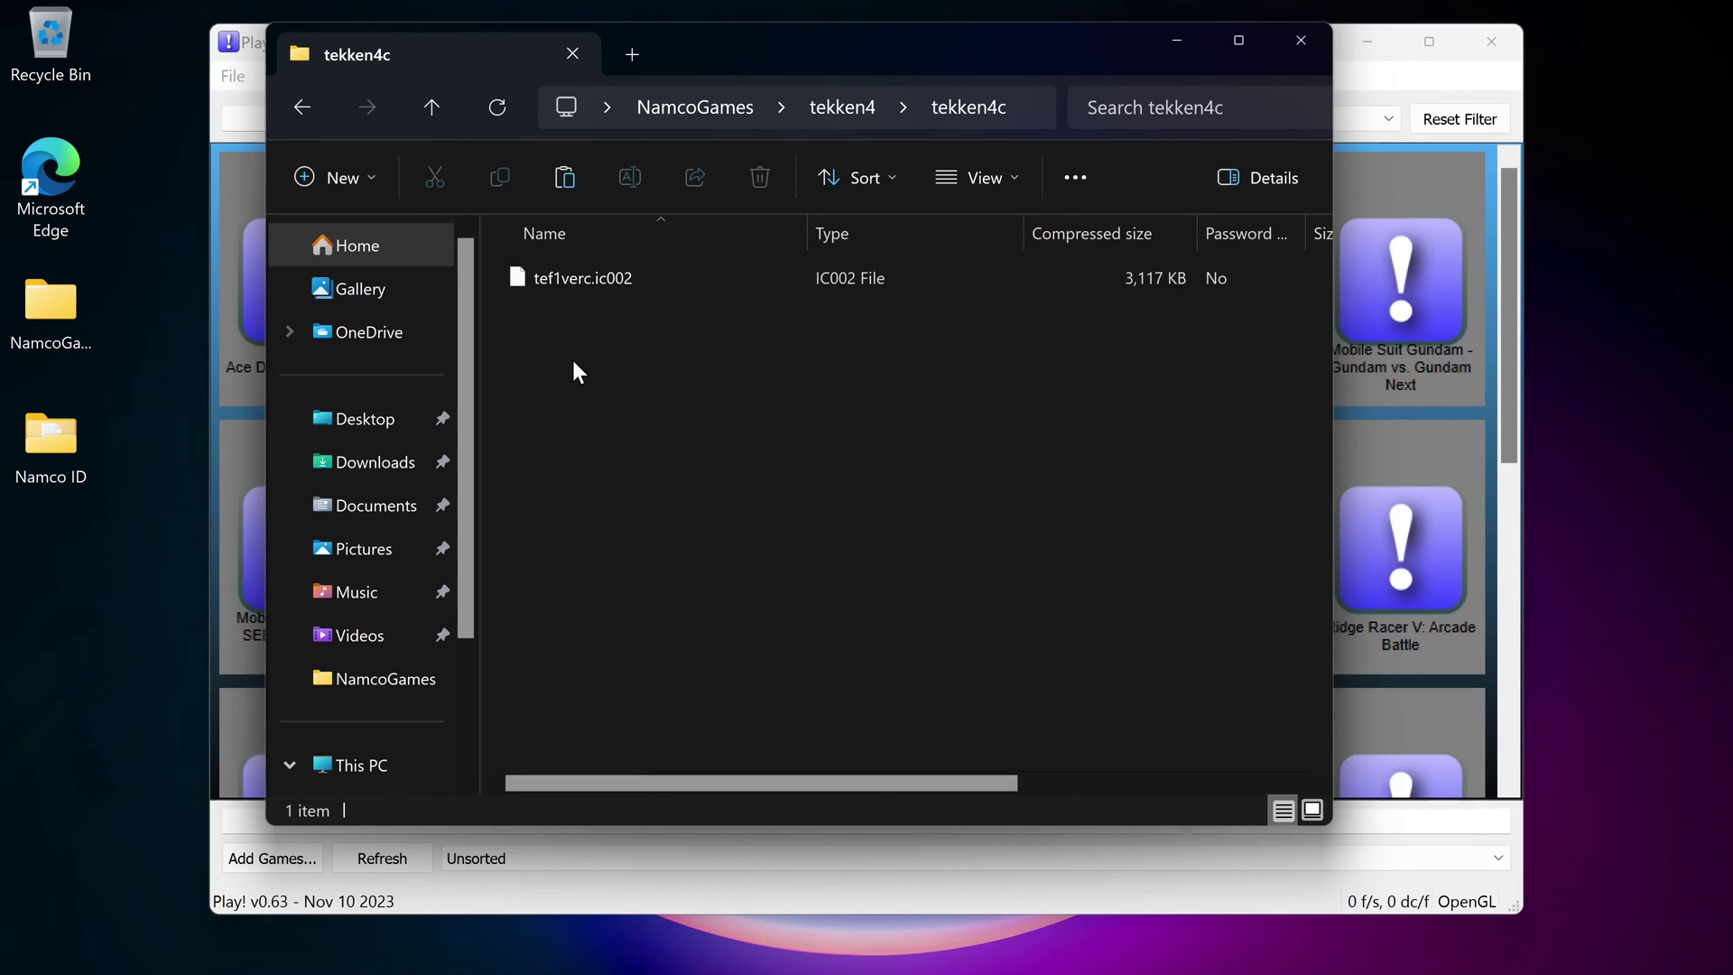
{"action": "left_click", "coordinate": [432, 106]}
{"action": "left_click", "coordinate": [431, 106]}
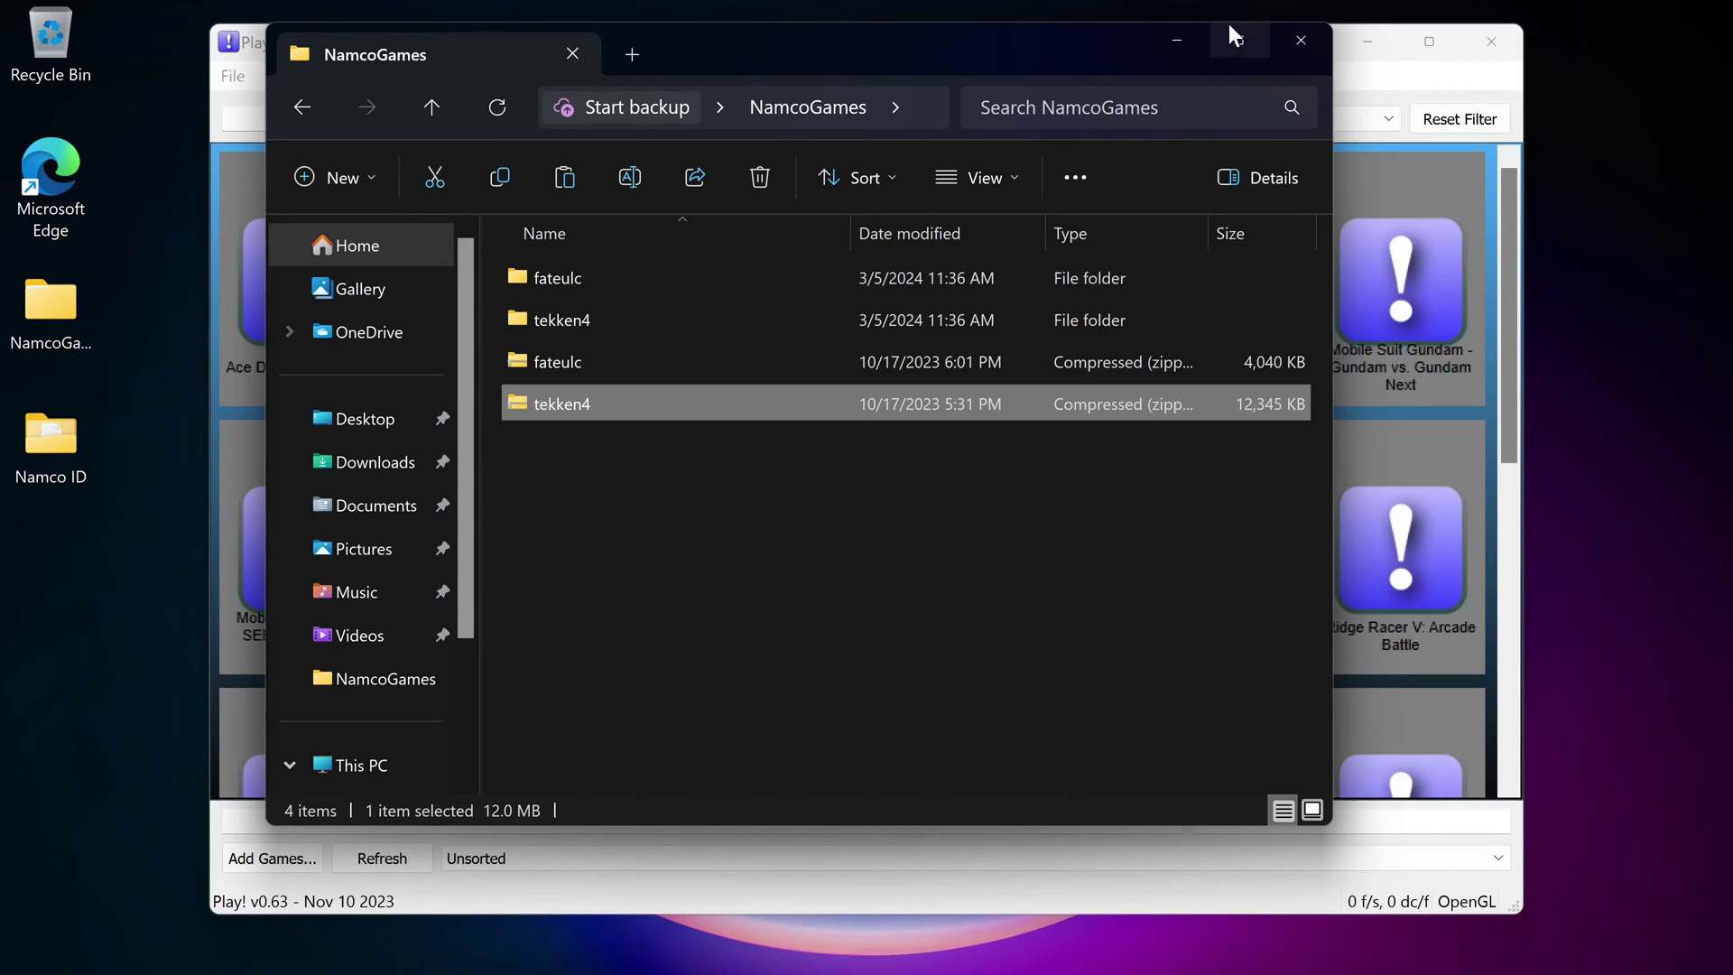
Step: Switch Play! to Fullscreen Mode and right-click the Tekken 4 tile for its launch options
{"action": "left_click", "coordinate": [1178, 42]}
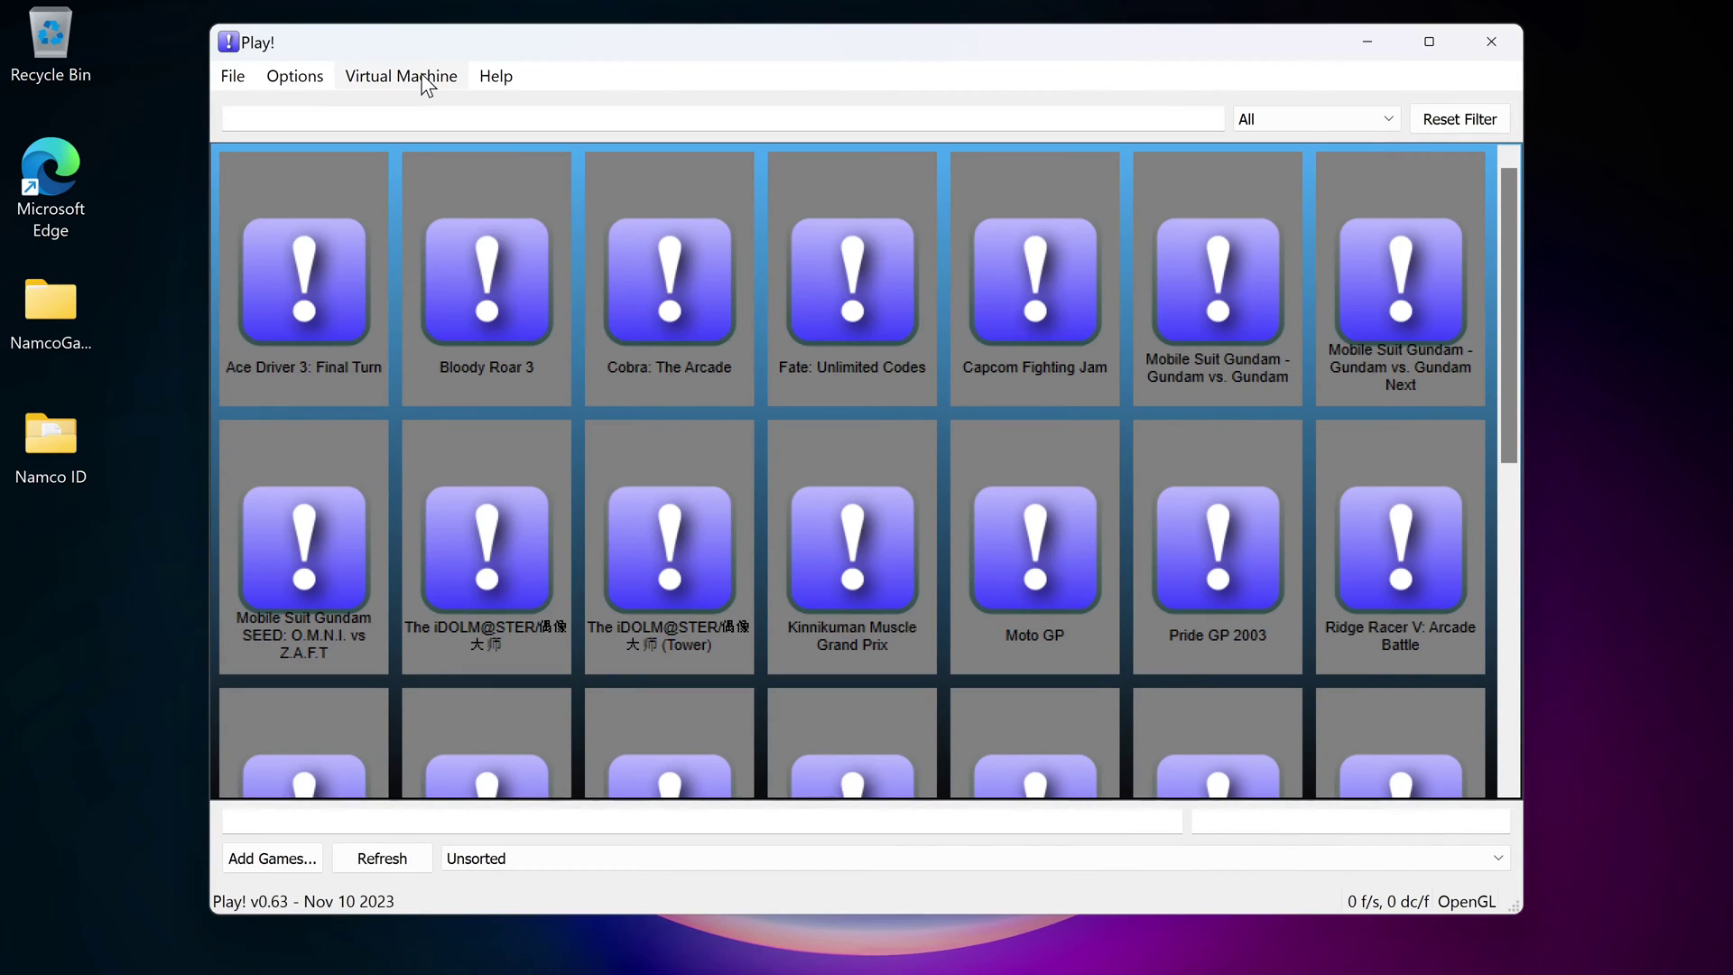
{"action": "left_click", "coordinate": [311, 79]}
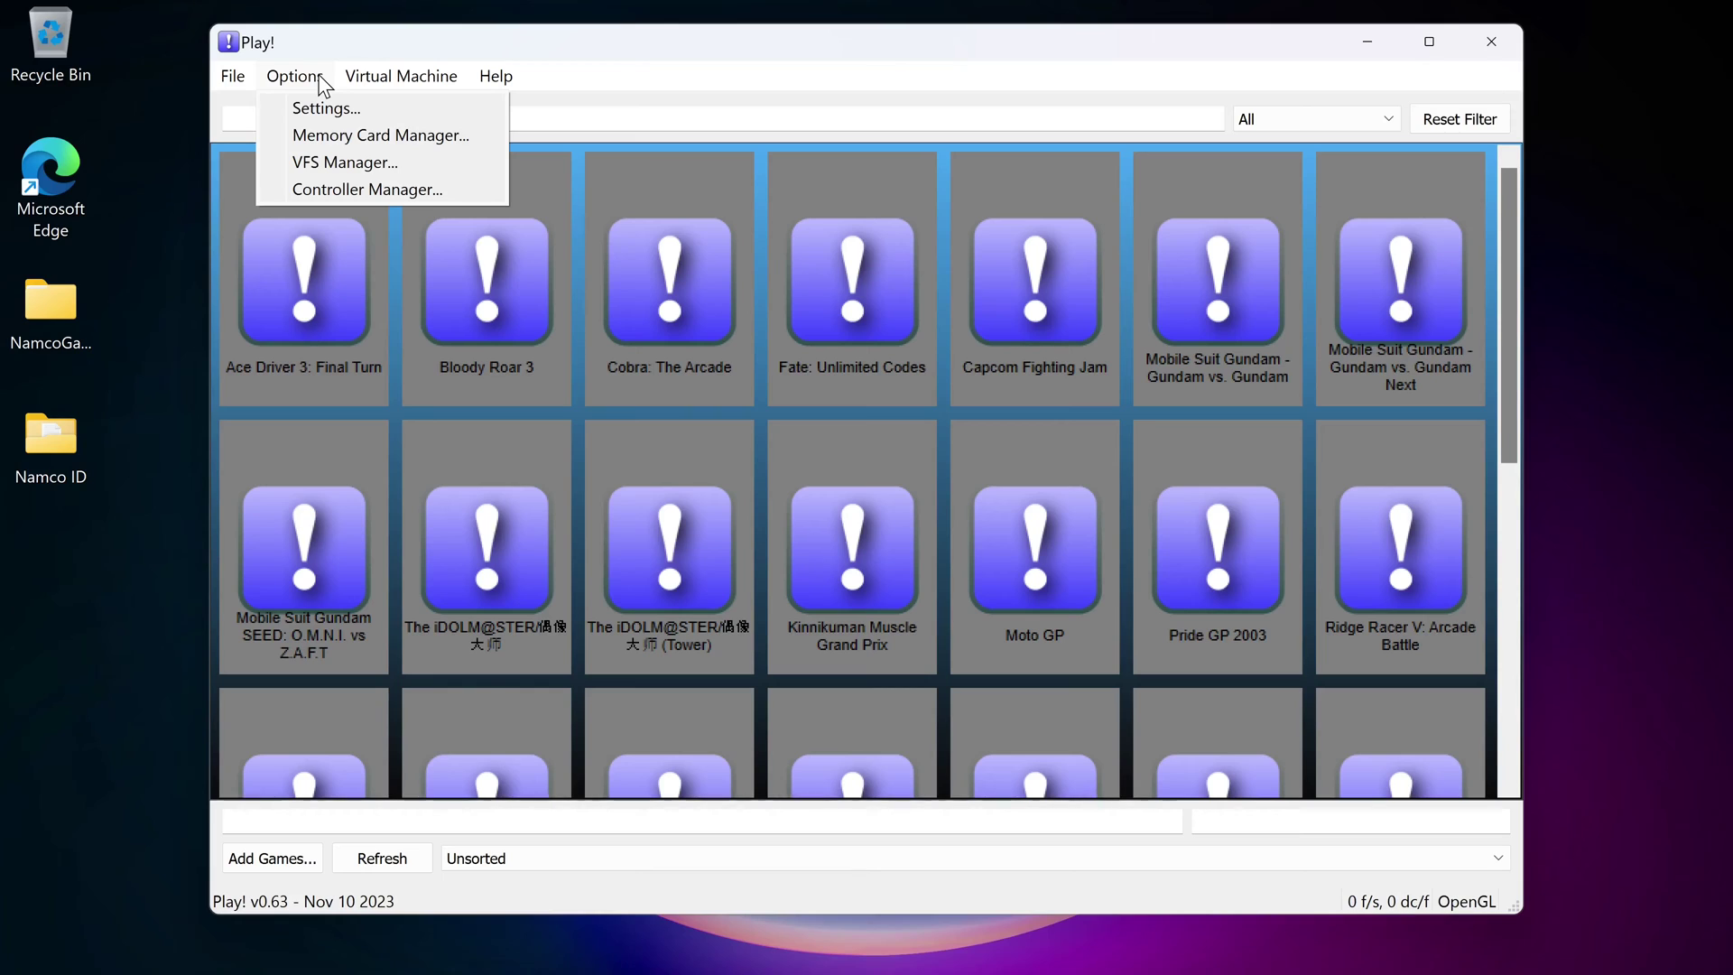
{"action": "mouse_move", "coordinate": [401, 76]}
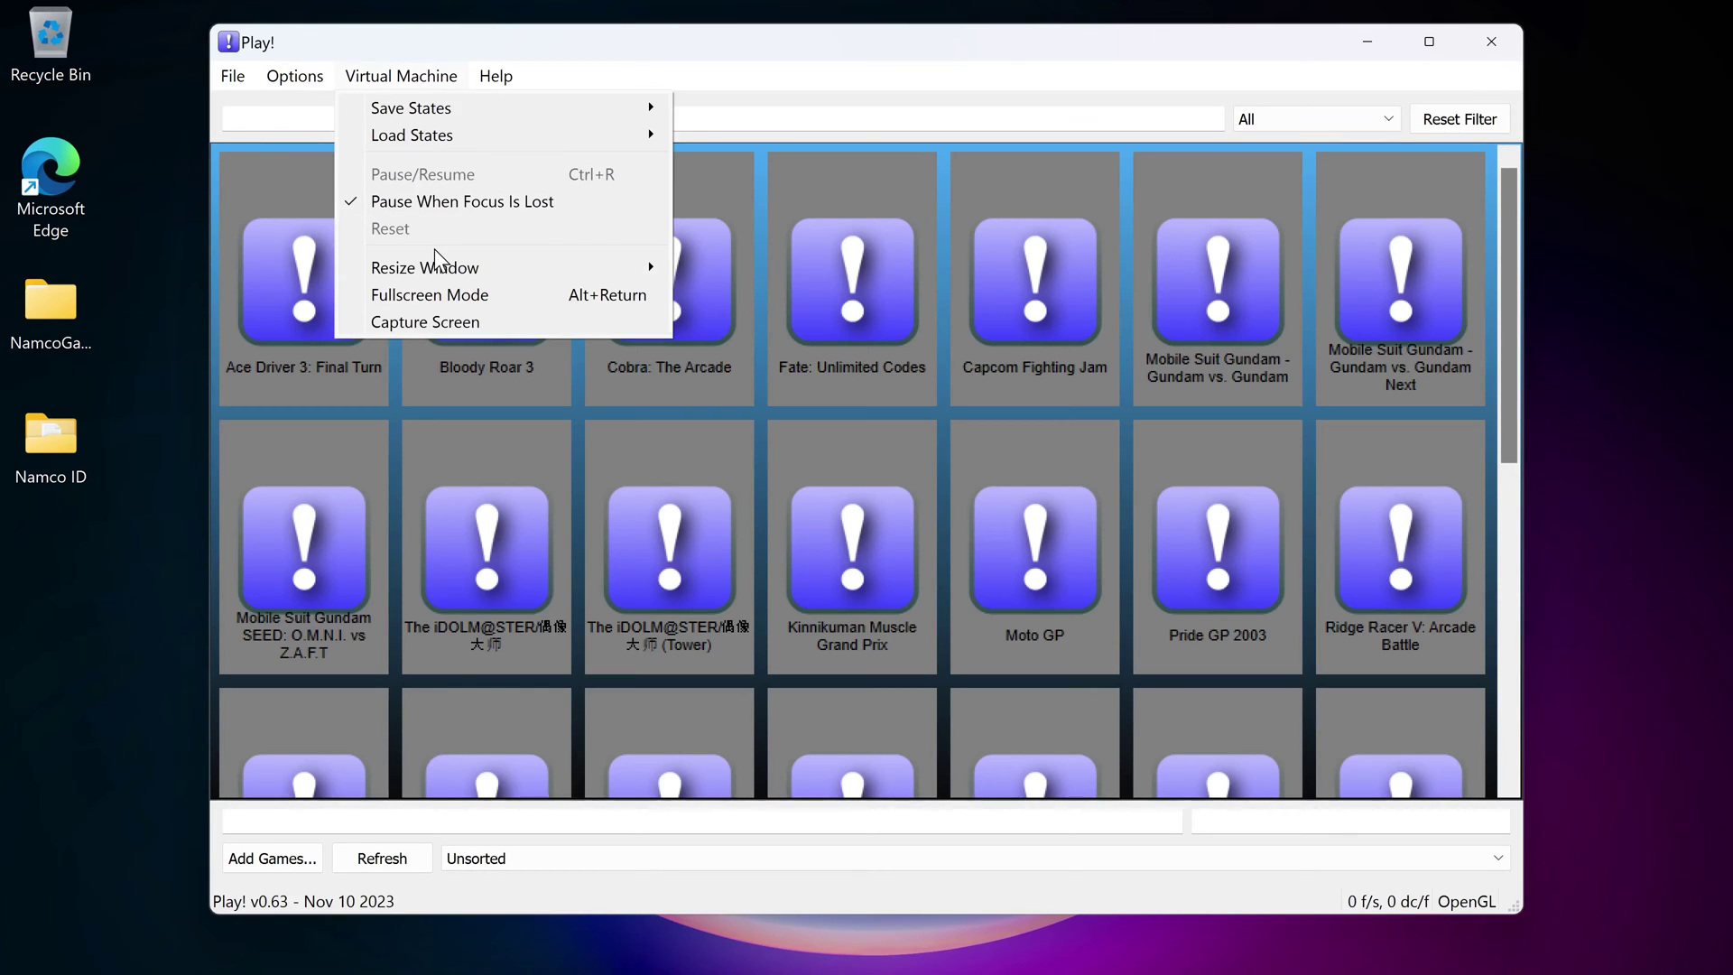
{"action": "left_click", "coordinate": [436, 296]}
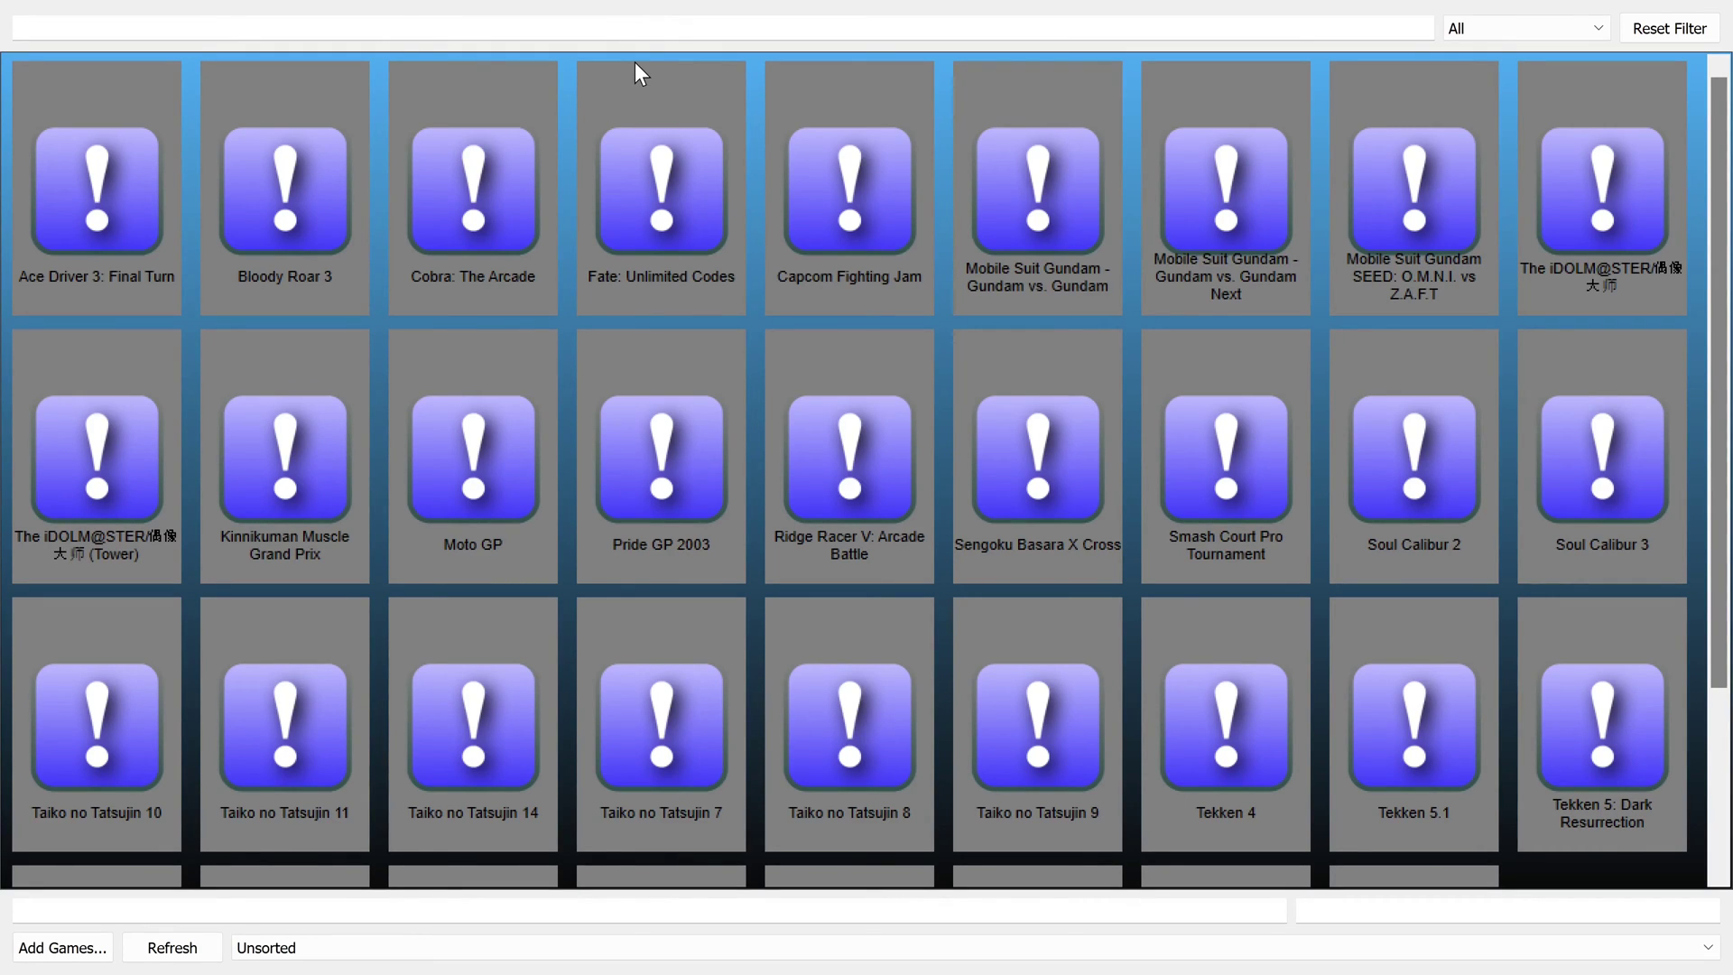
{"action": "scroll", "coordinate": [842, 735], "scroll_direction": "down", "scroll_amount": 3}
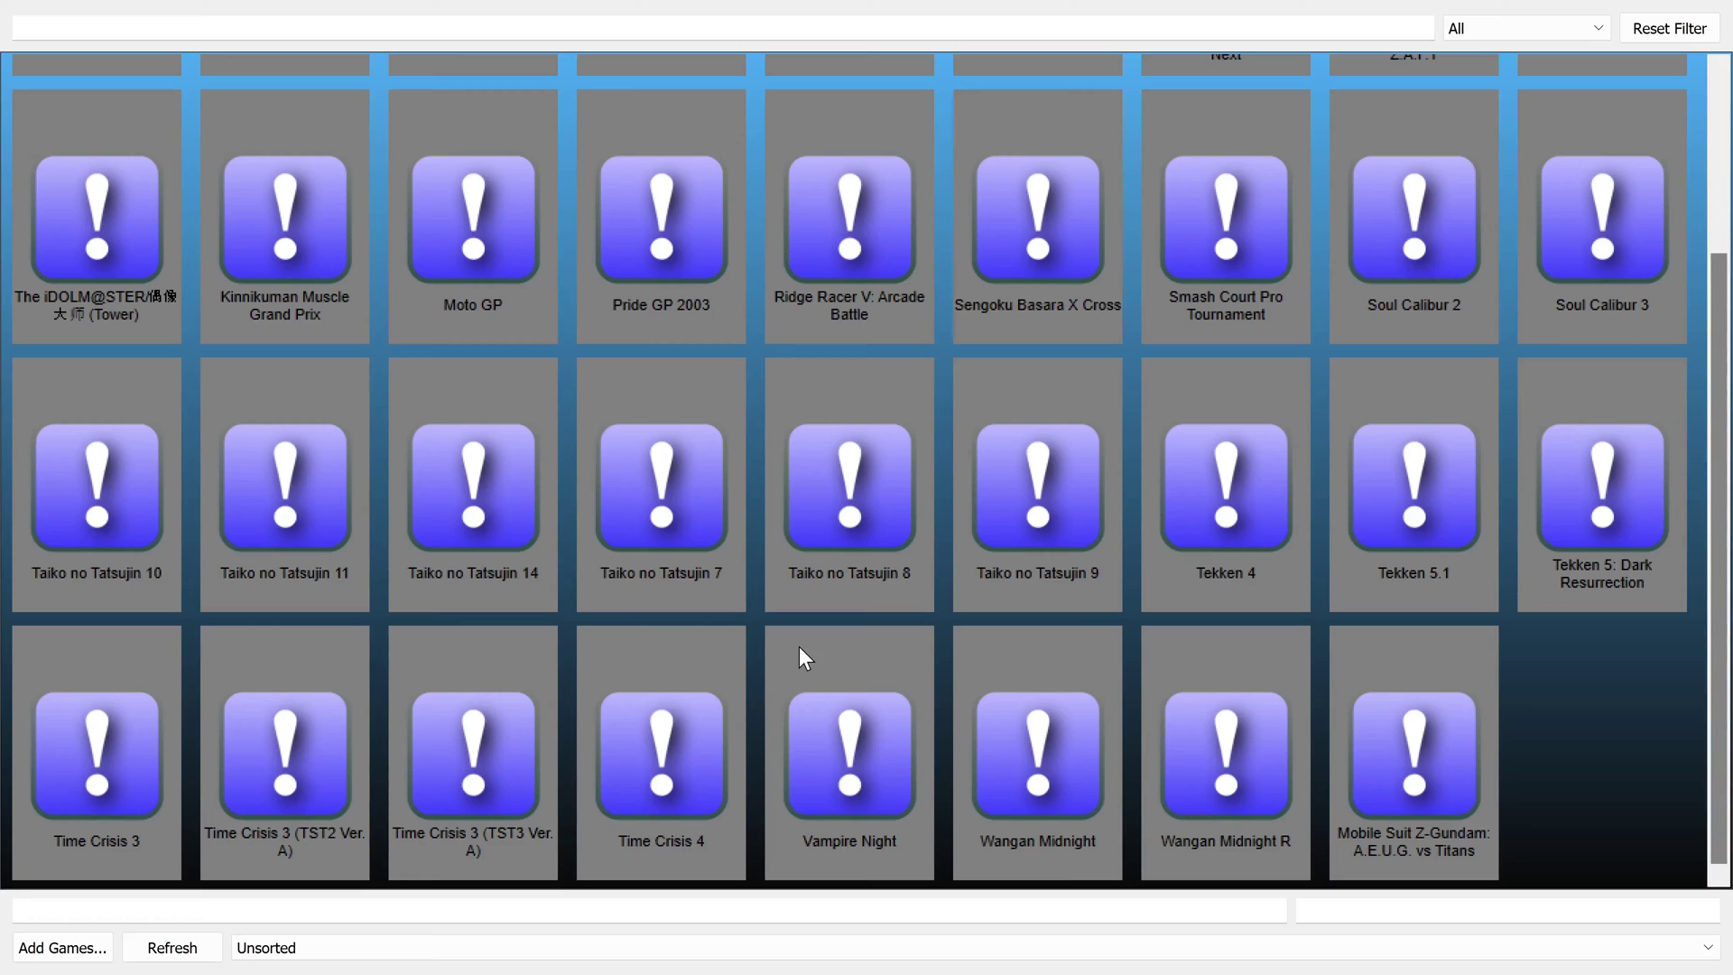
{"action": "right_click", "coordinate": [1220, 518]}
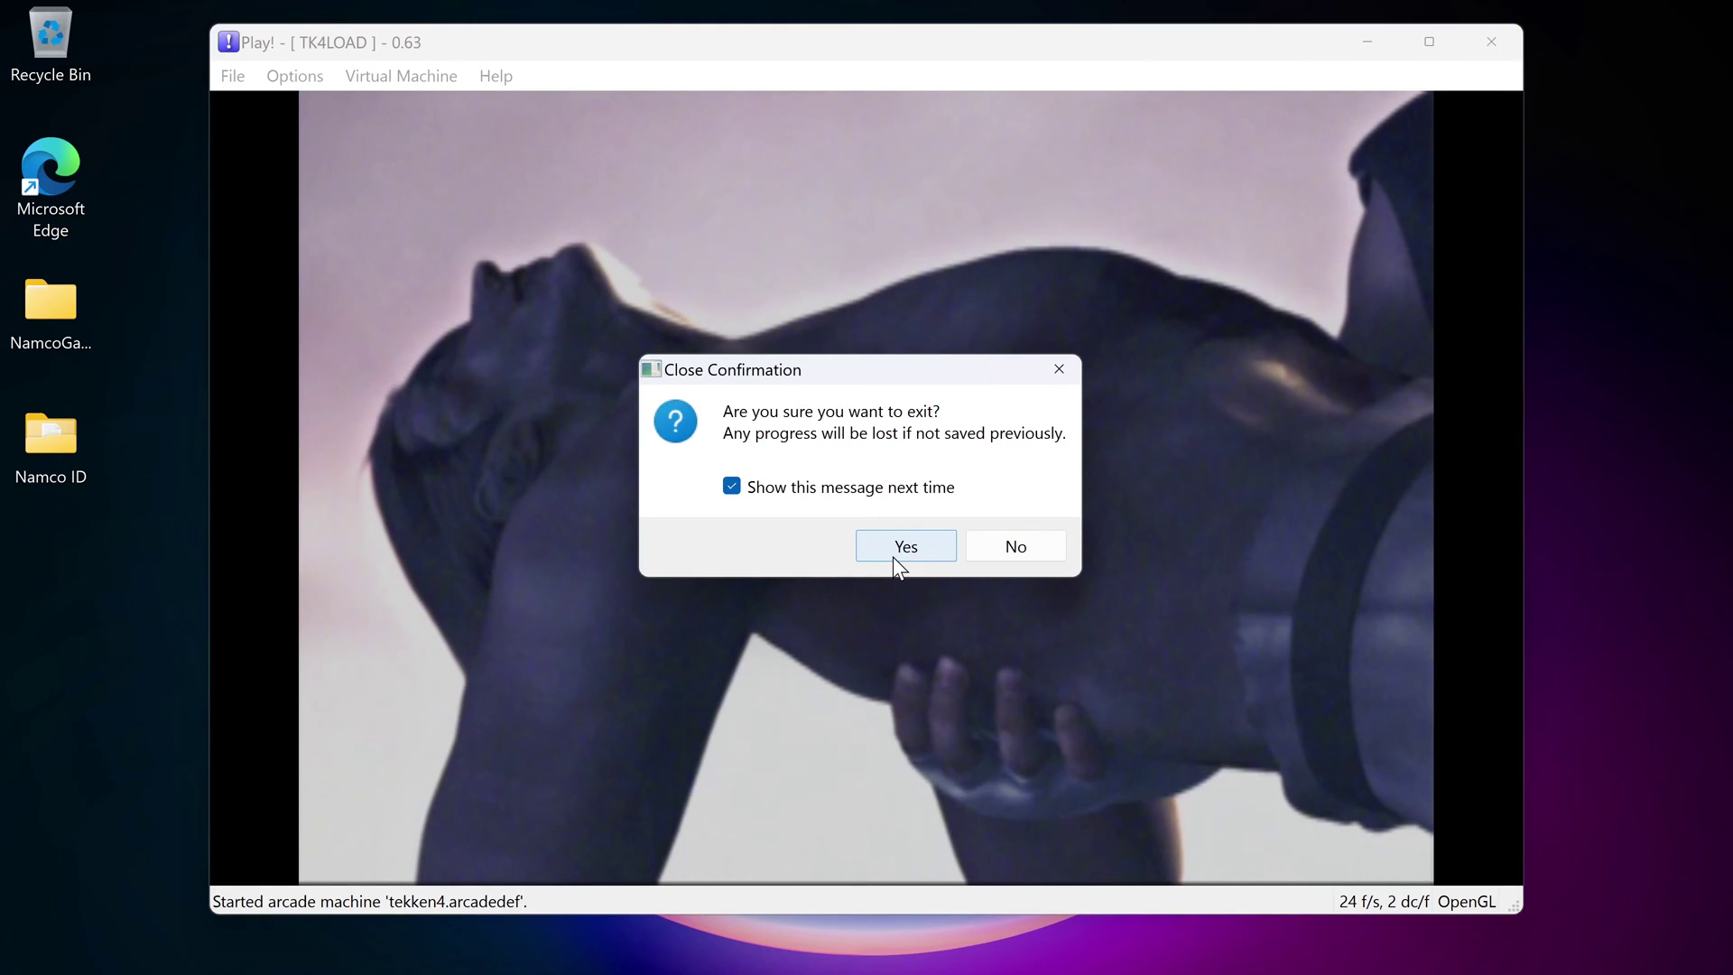
Step: Confirm quitting the running Tekken 4 game and view the Namco ID desktop folder
{"action": "left_click", "coordinate": [894, 558]}
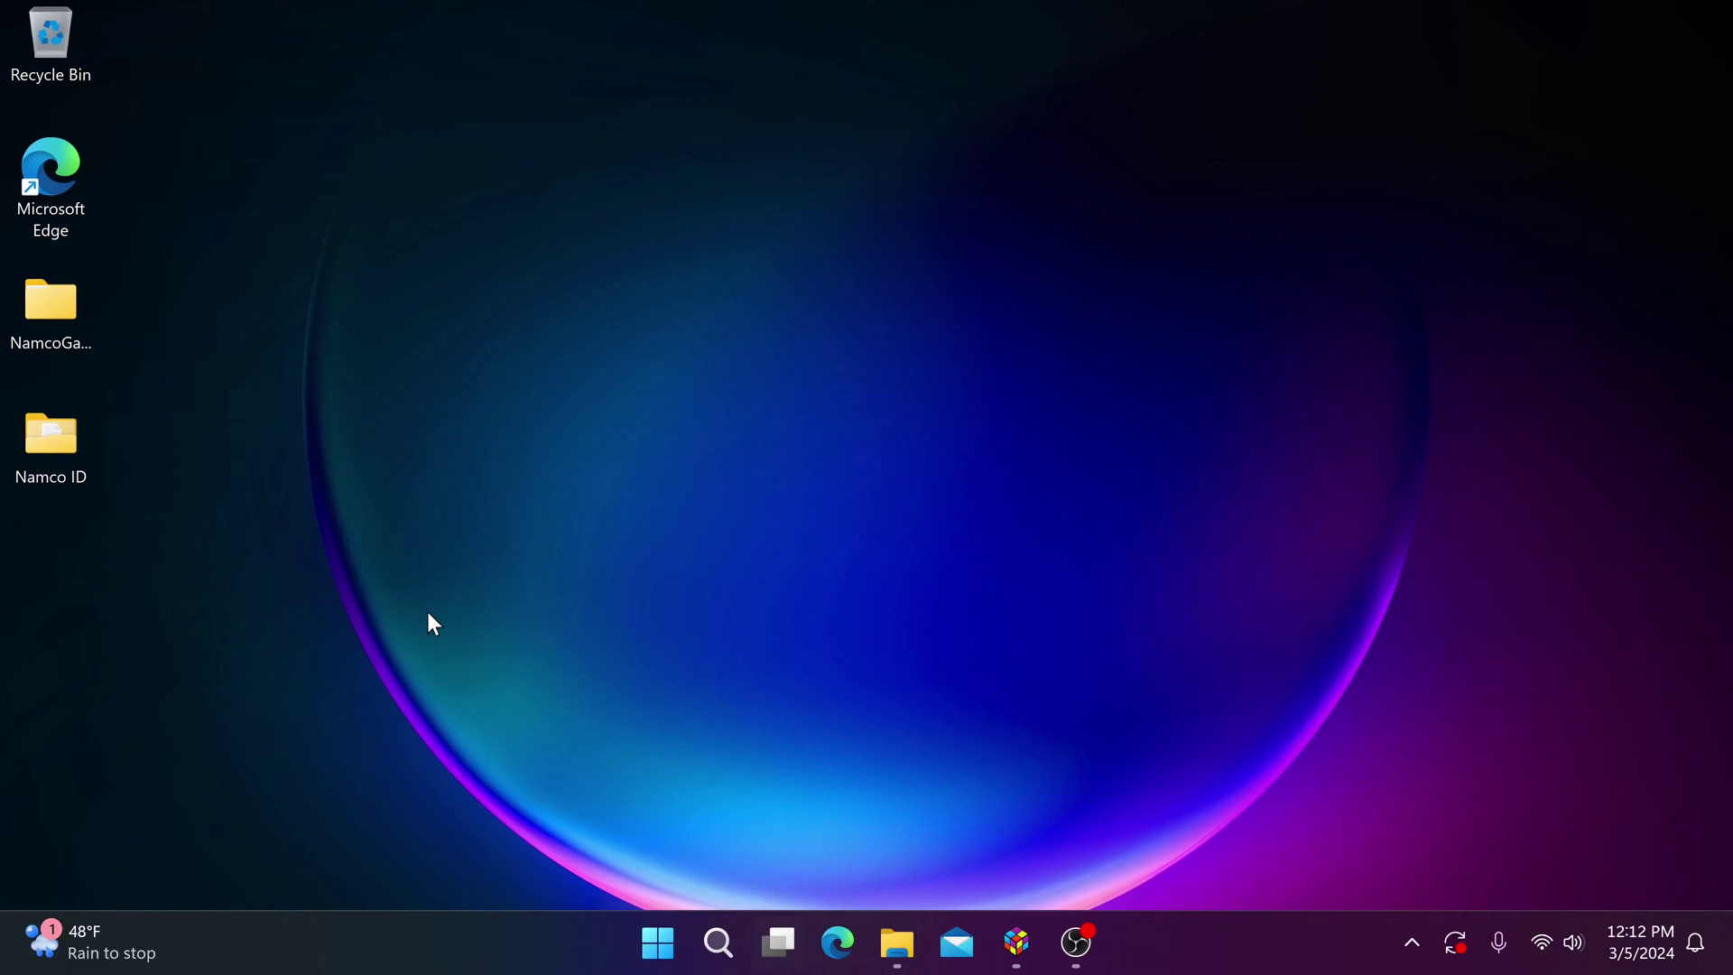
{"action": "mouse_move", "coordinate": [52, 442]}
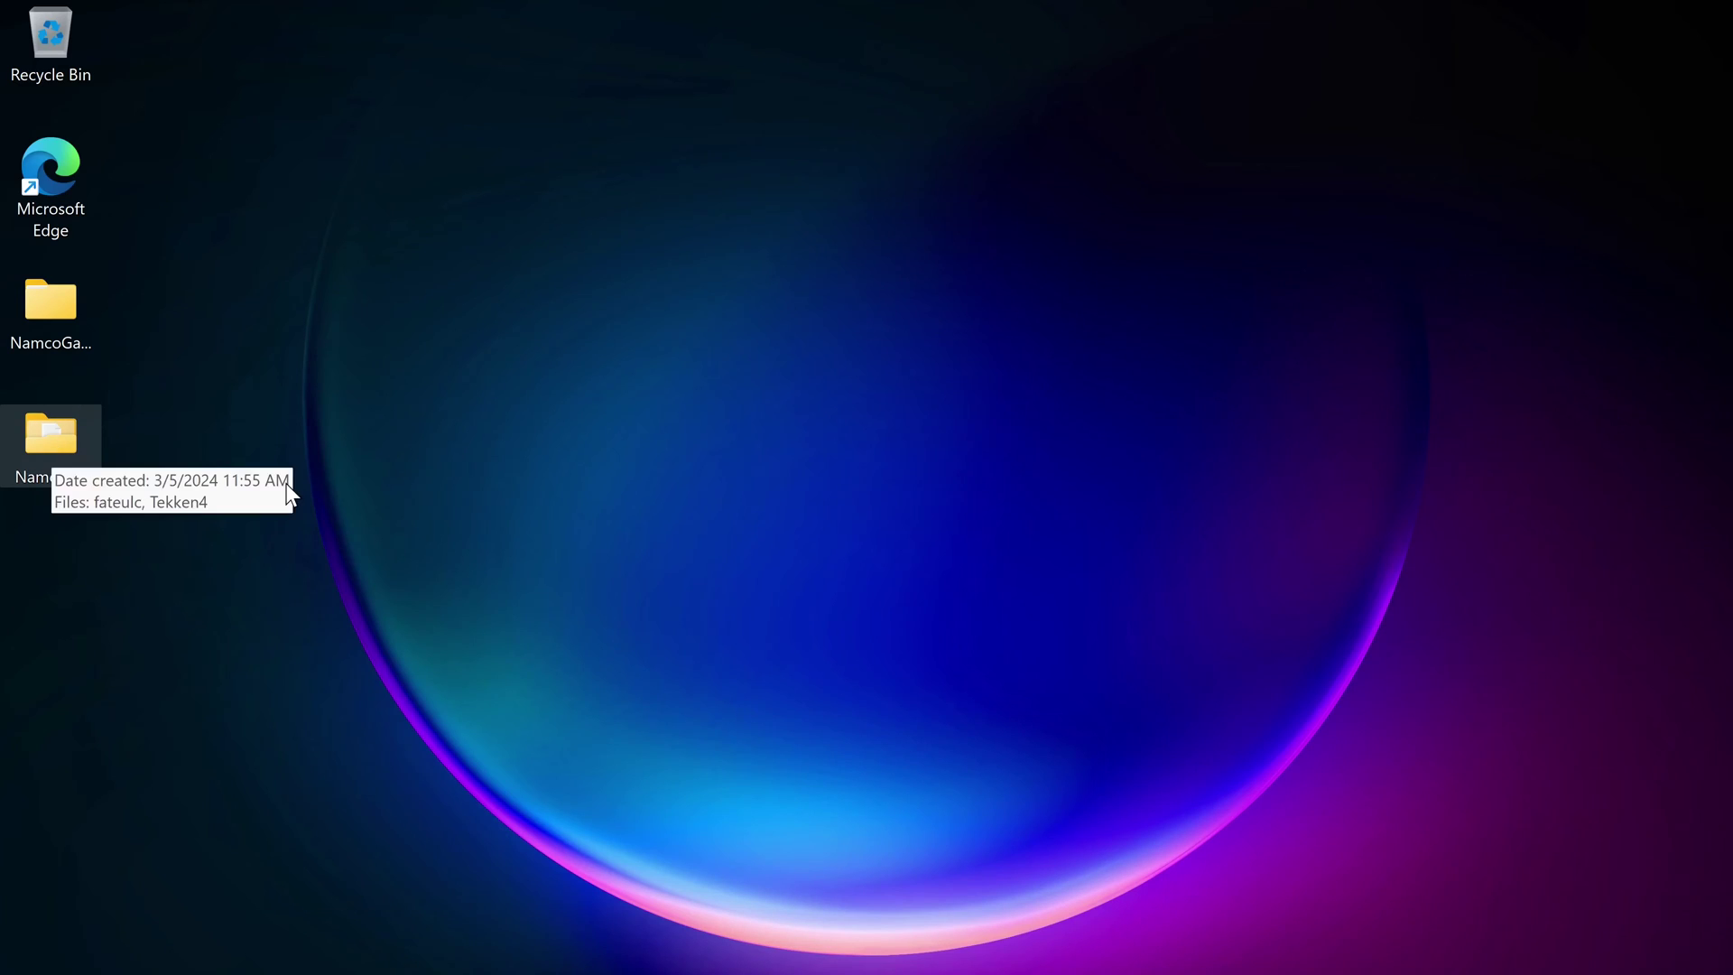
Step: Open Namco ID, create a new text document, then delete the extra file
{"action": "double_click", "coordinate": [40, 439]}
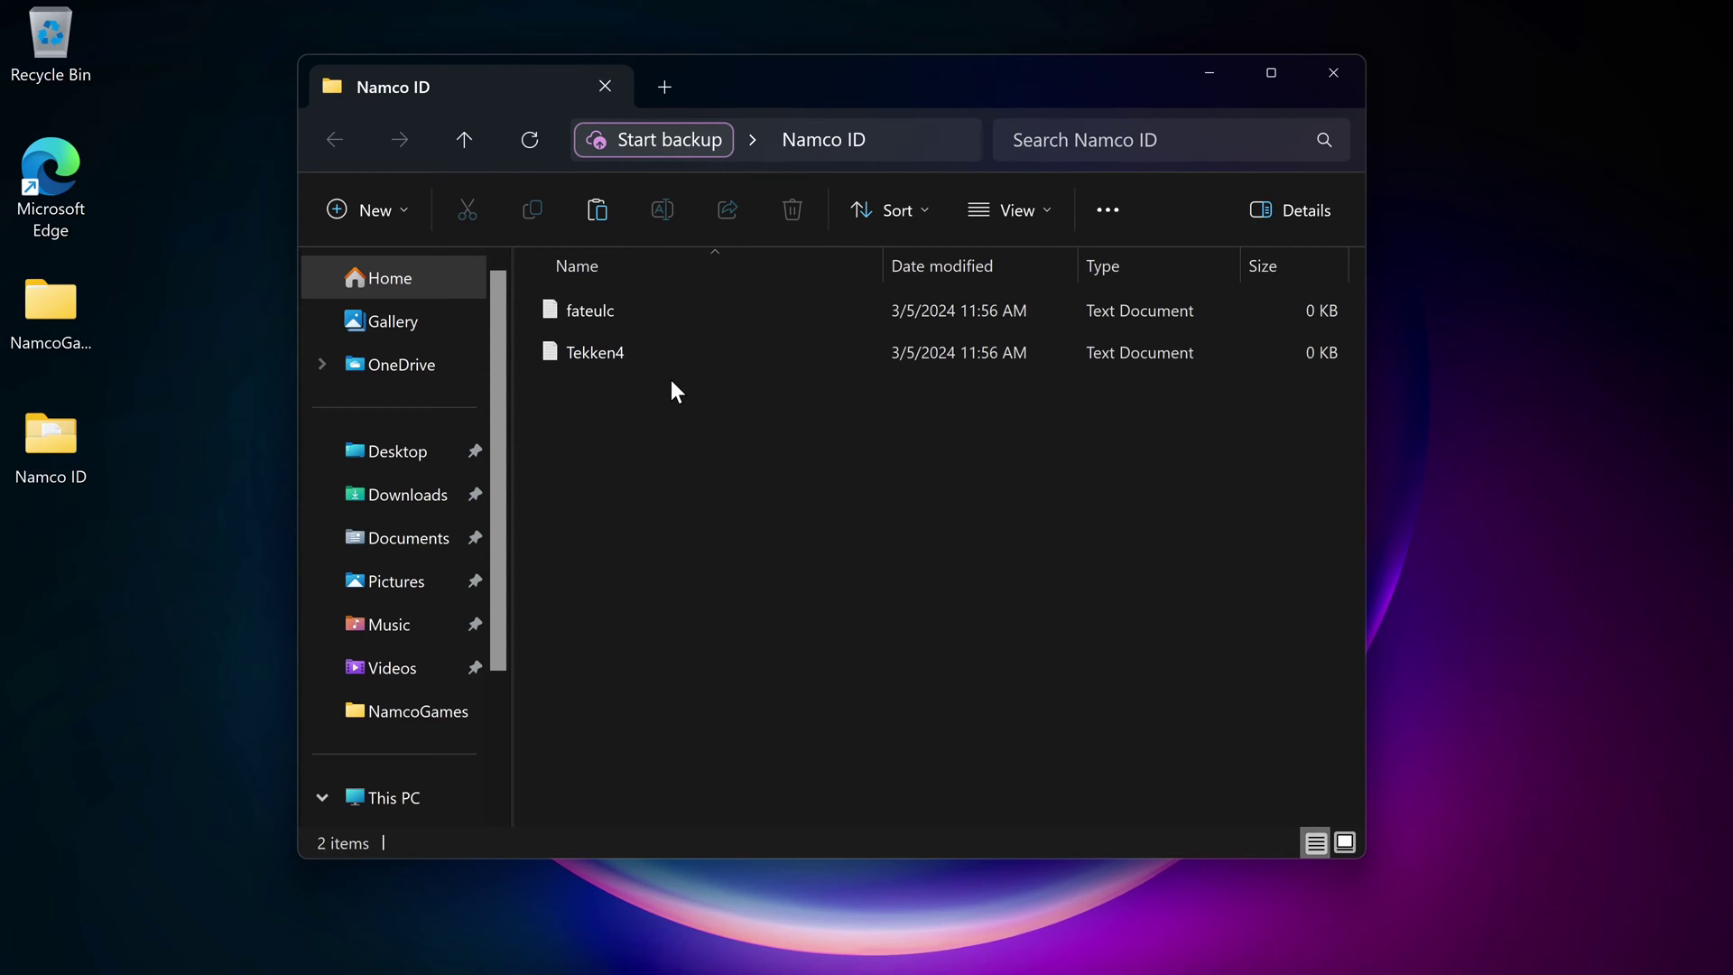
{"action": "right_click", "coordinate": [619, 481]}
{"action": "mouse_move", "coordinate": [859, 717]}
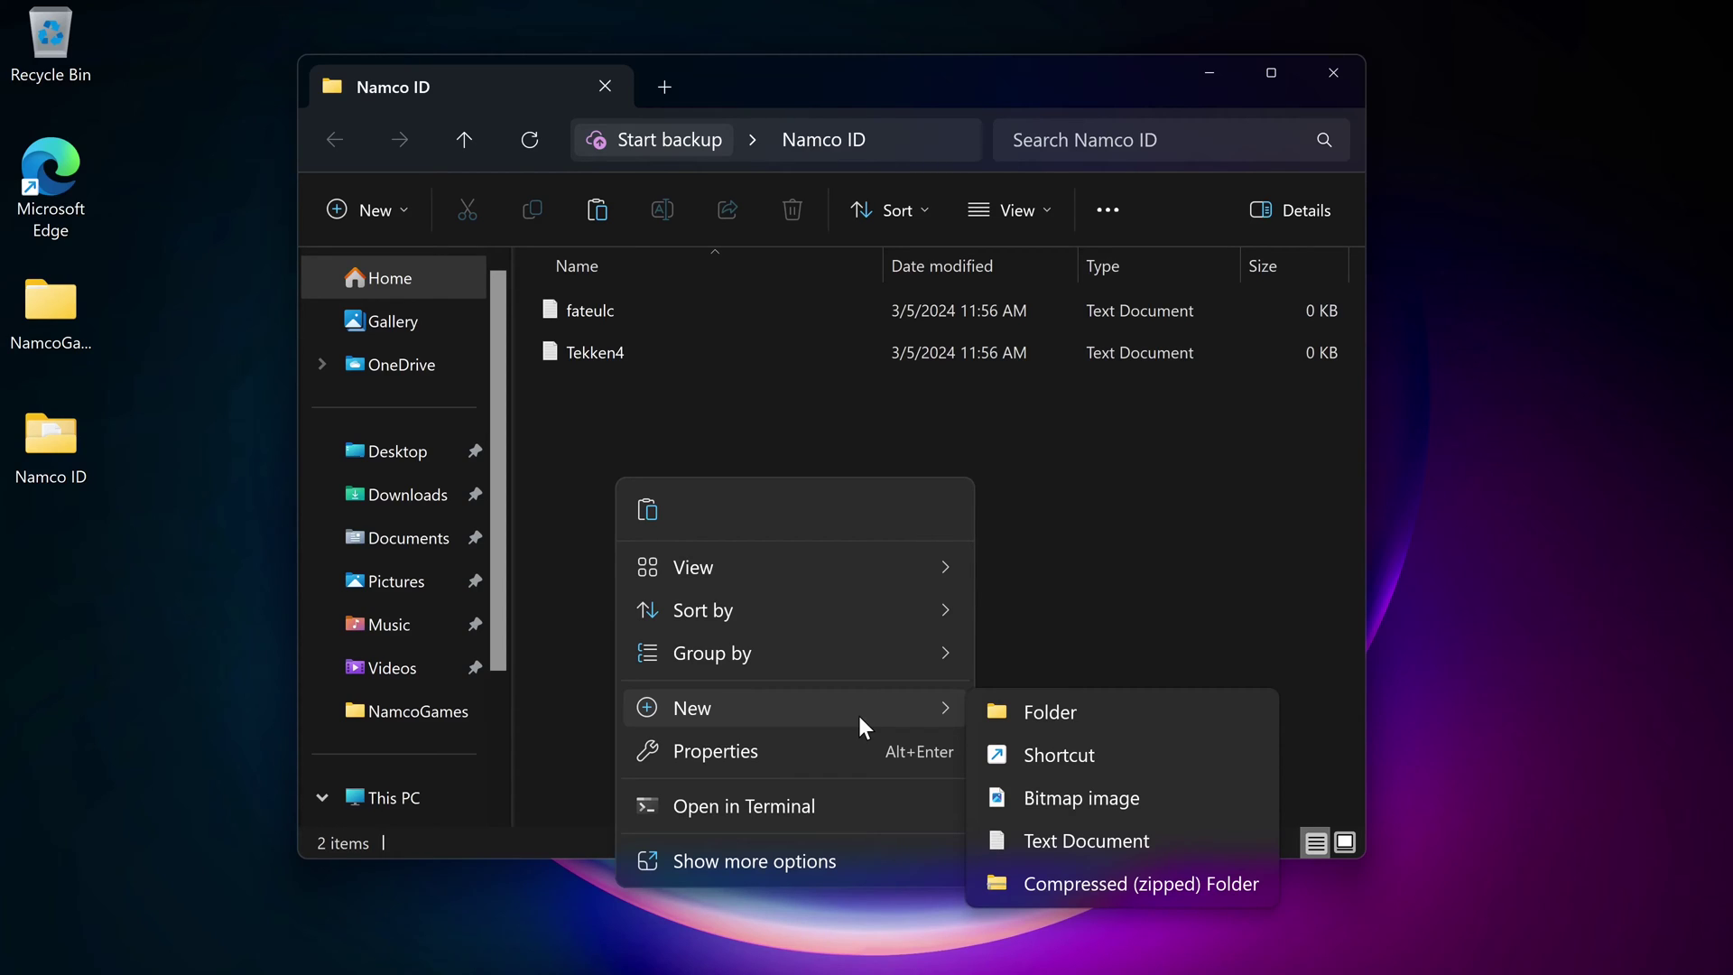
{"action": "left_click", "coordinate": [1114, 839]}
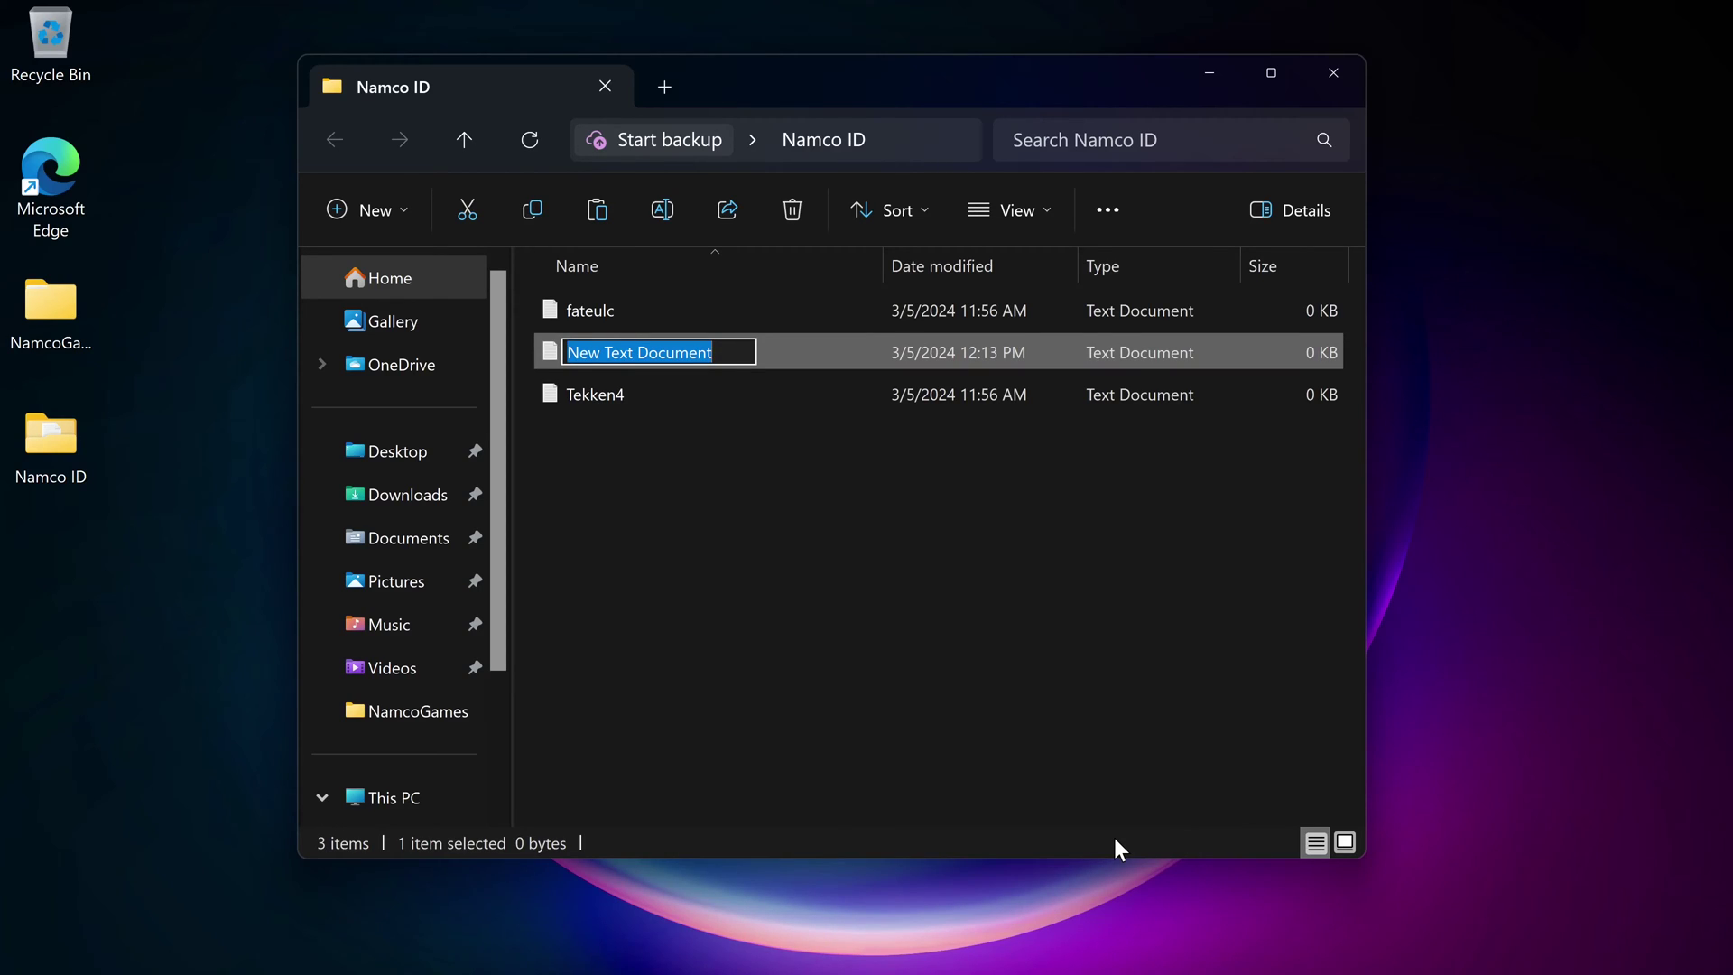
{"action": "type", "text": "Tekken4"}
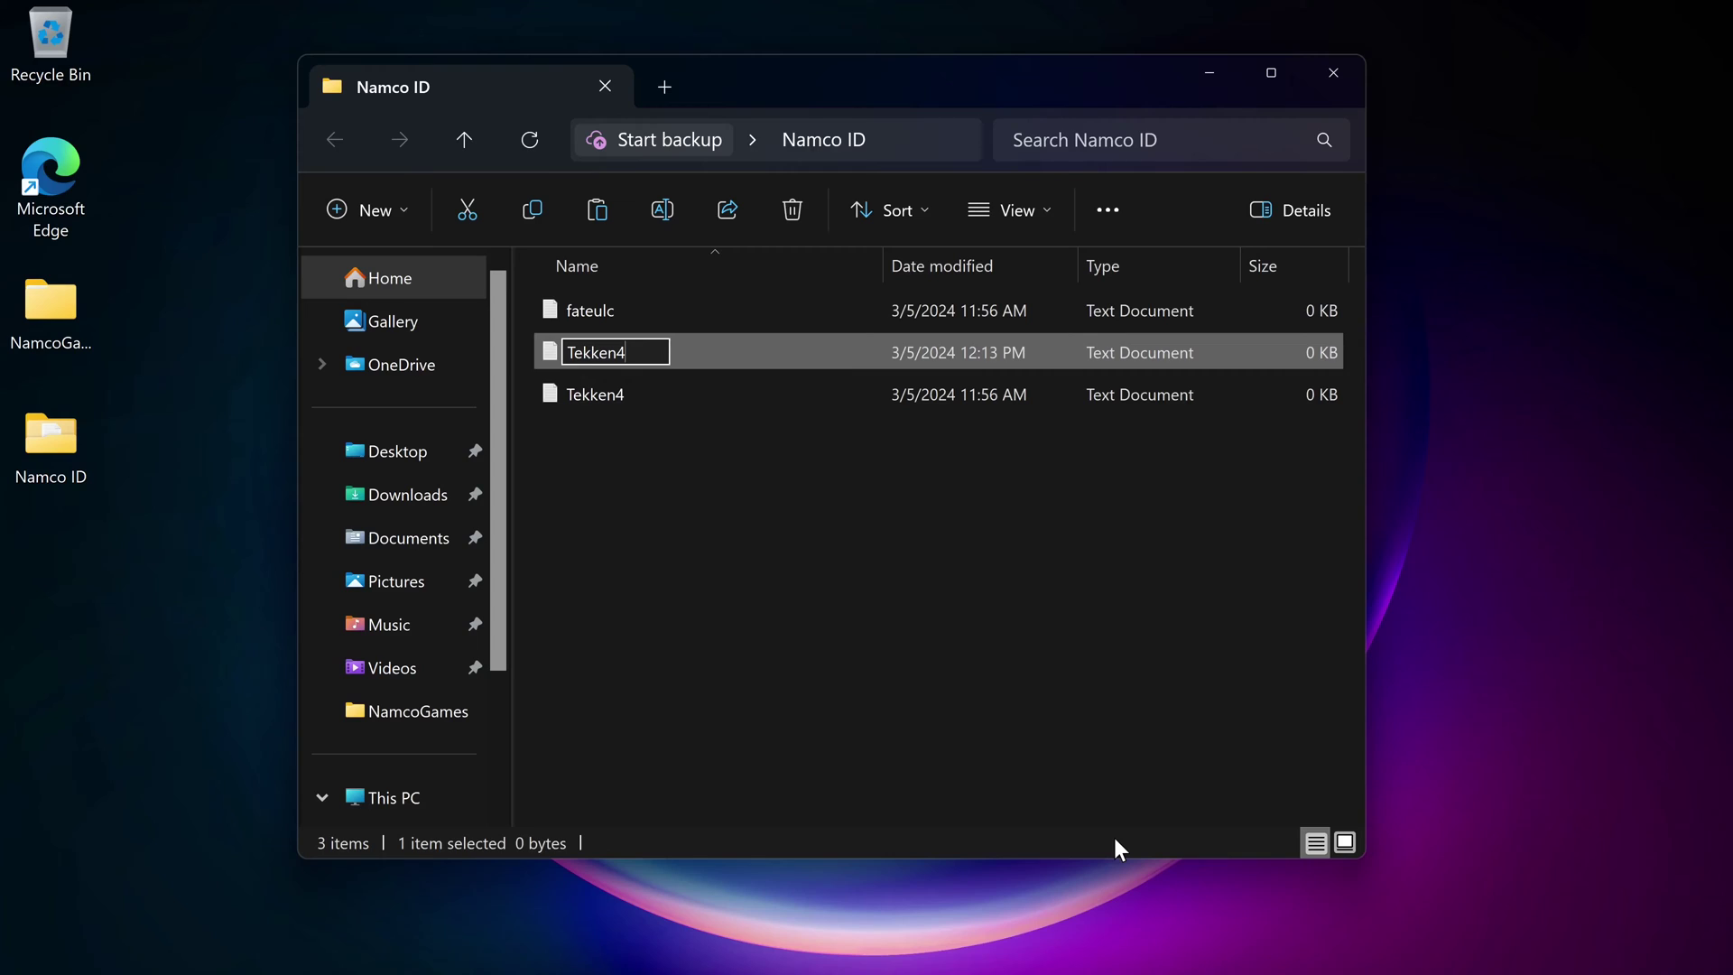
{"action": "key", "text": "BackSpace"}
{"action": "key", "text": "BackSpace"}
{"action": "key", "text": "BackSpace"}
{"action": "key", "text": "BackSpace"}
{"action": "key", "text": "BackSpace"}
{"action": "key", "text": "BackSpace"}
{"action": "key", "text": "BackSpace"}
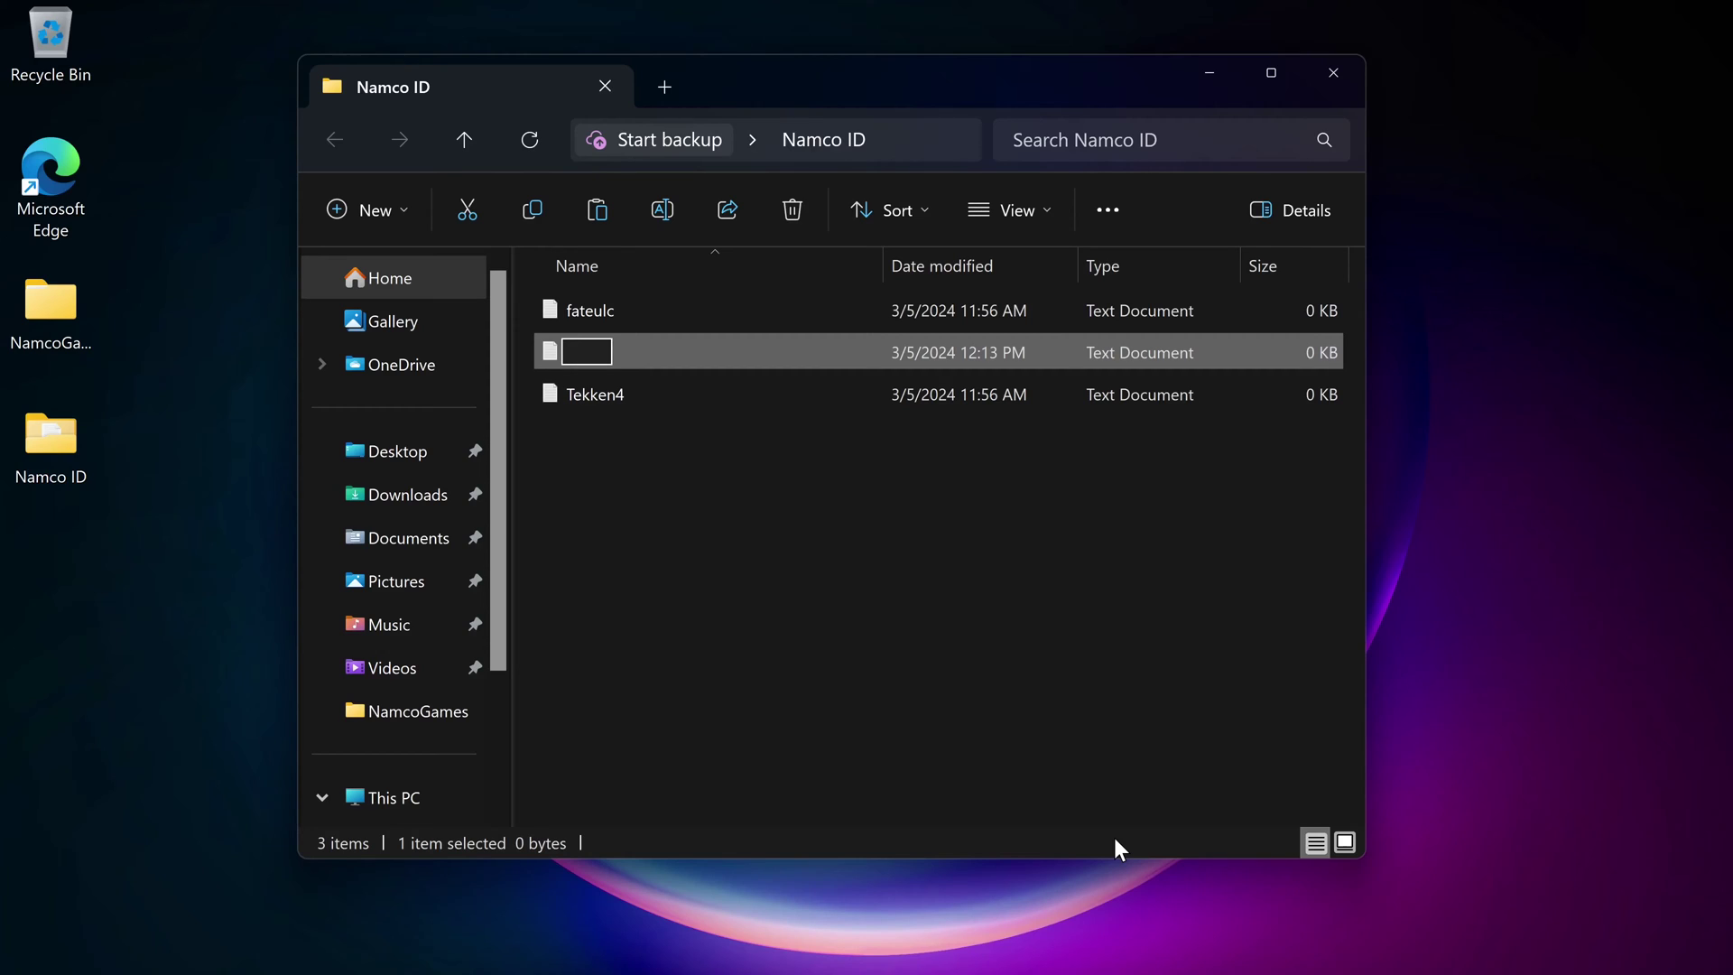
{"action": "key", "text": "Escape"}
{"action": "key", "text": "Delete"}
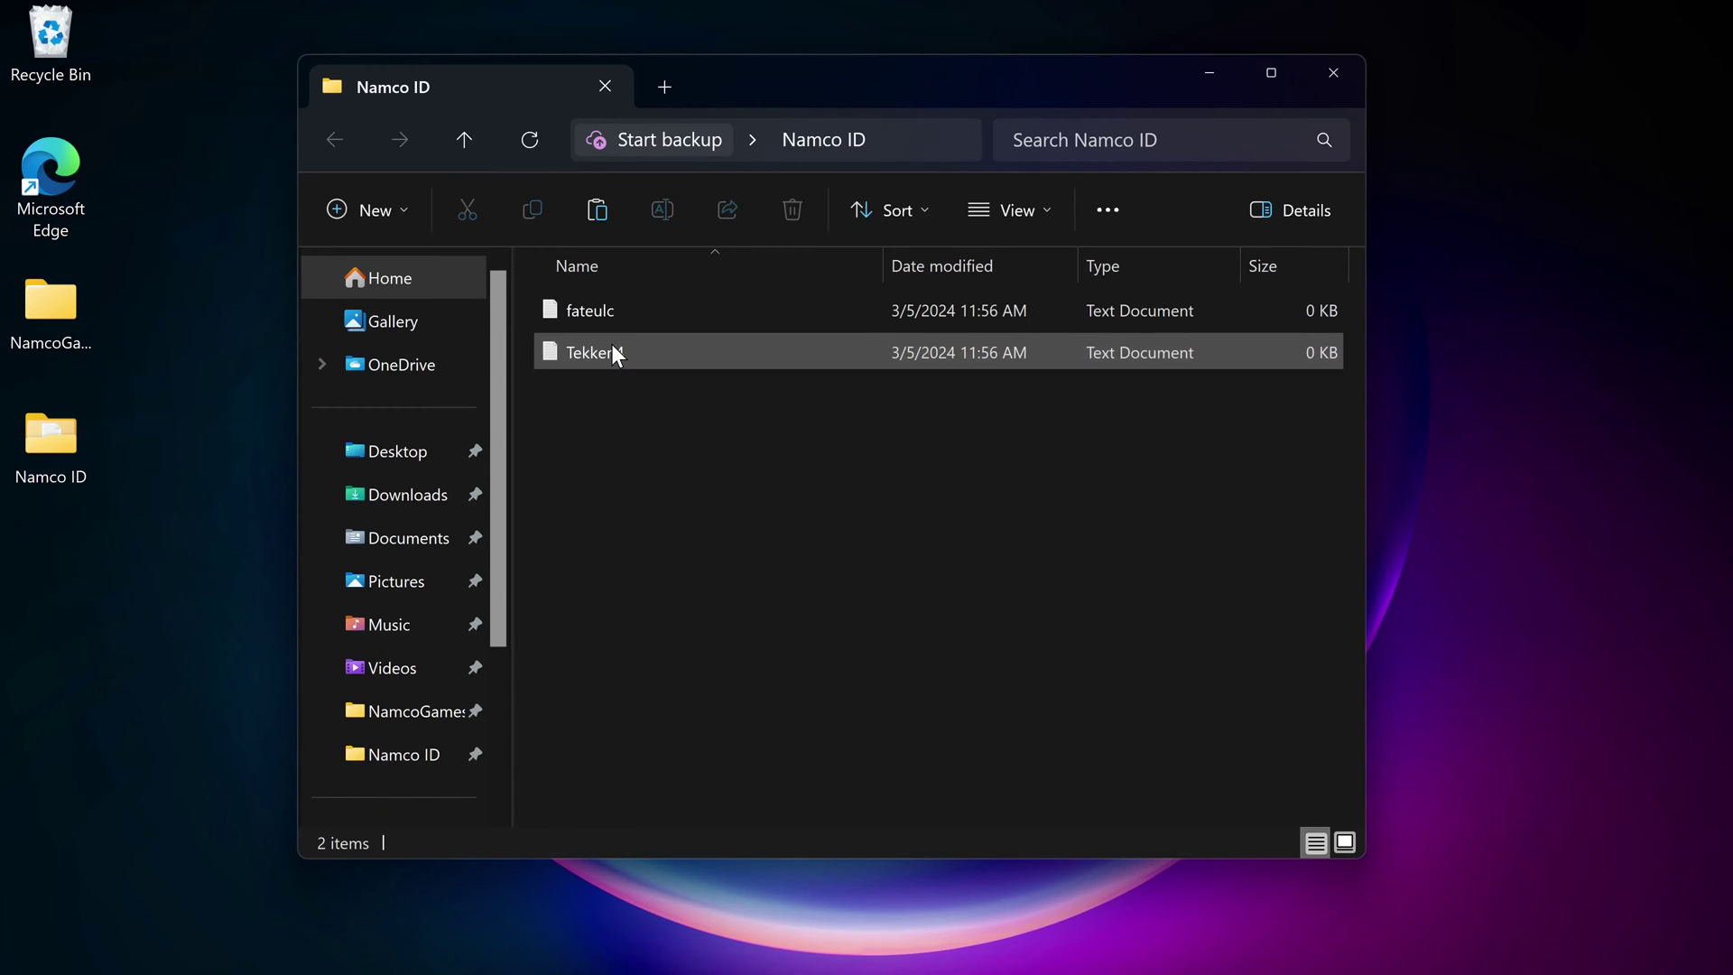
Step: Confirm the Tekken4 text file is empty, then open the NamcoGames folder
{"action": "double_click", "coordinate": [613, 347]}
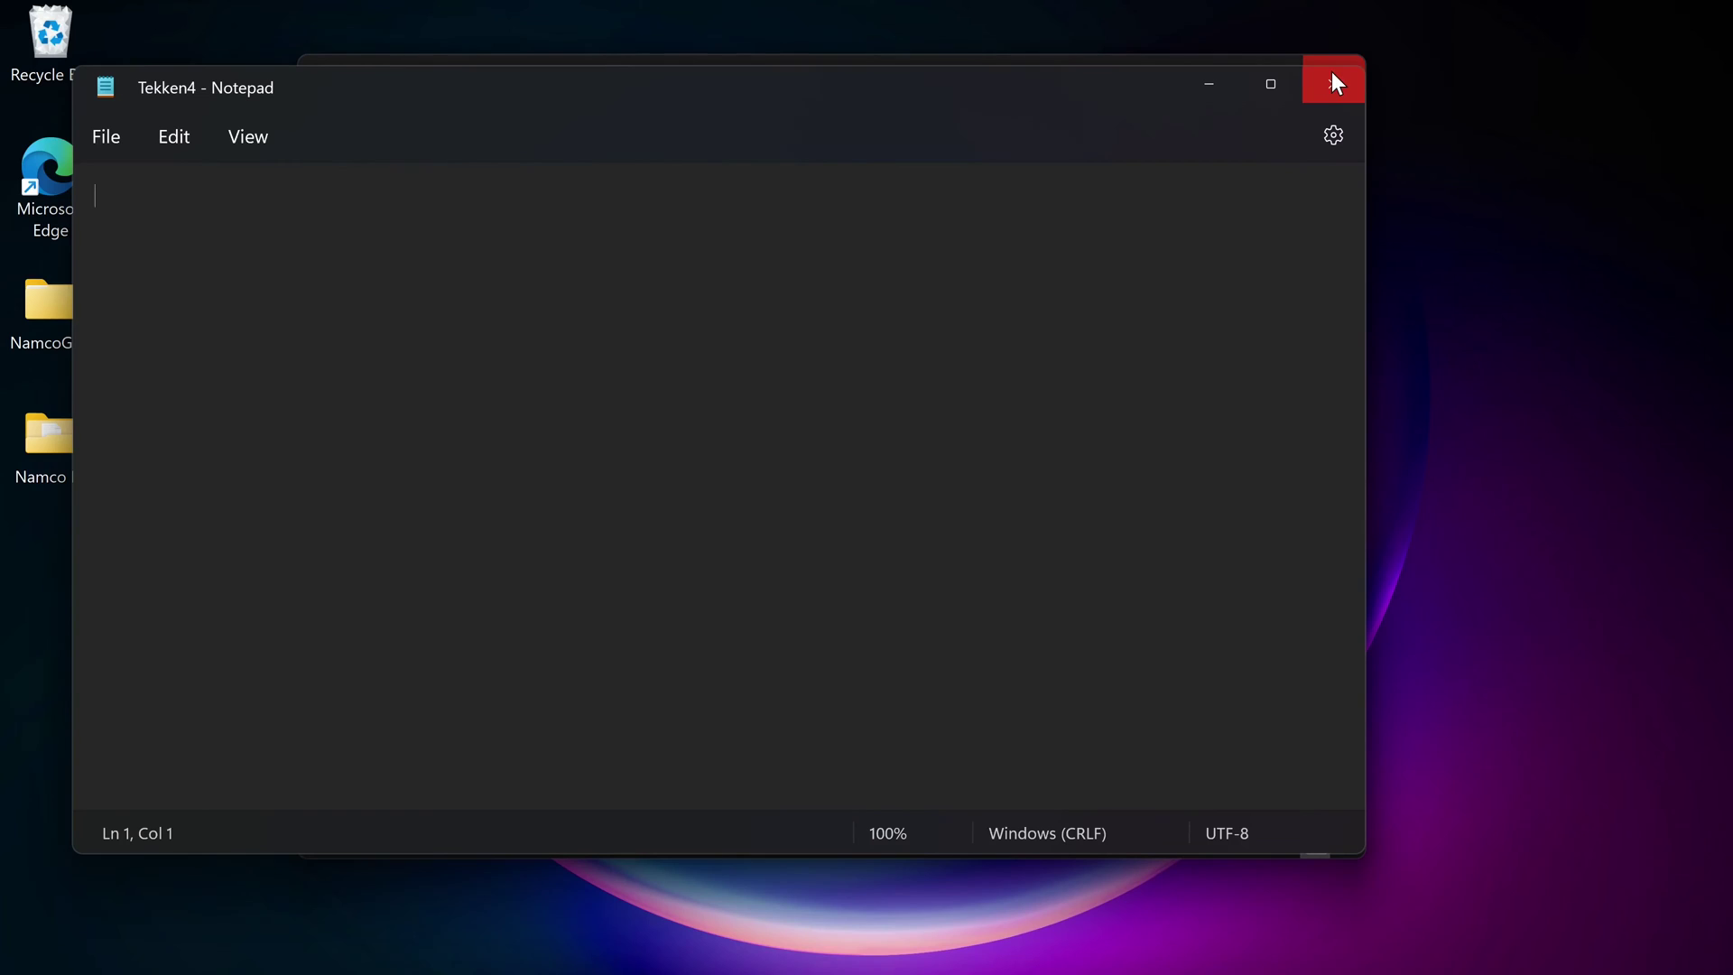
{"action": "left_click", "coordinate": [1330, 84]}
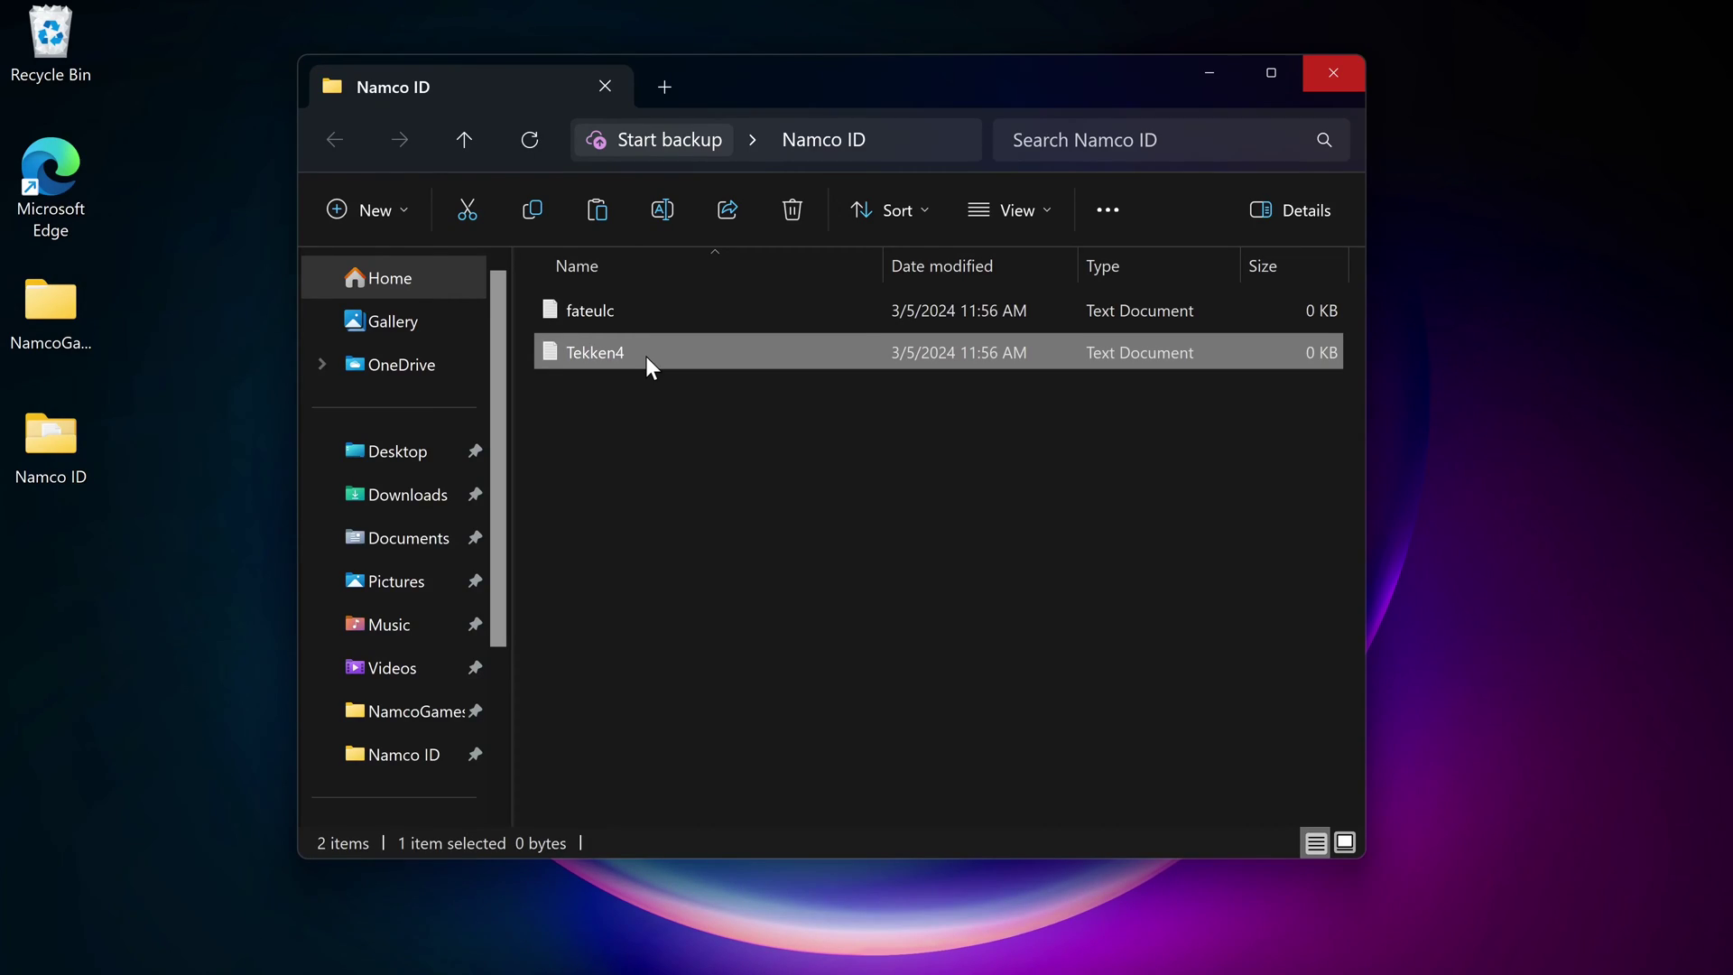
{"action": "double_click", "coordinate": [54, 339]}
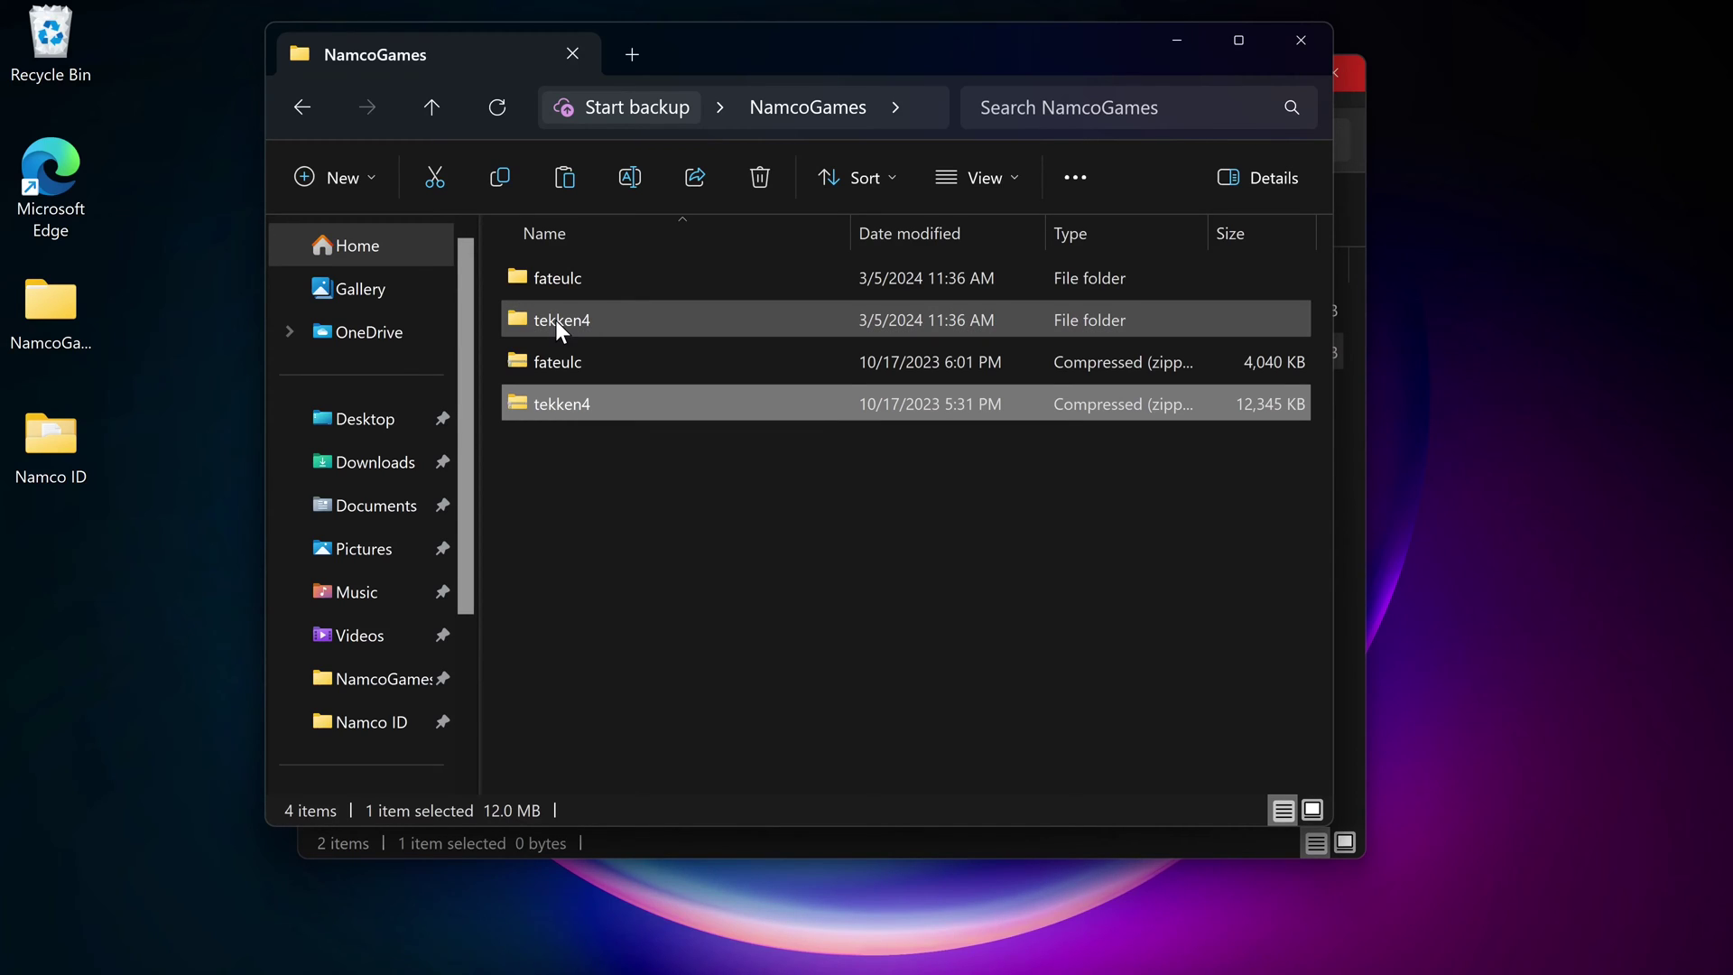
Step: Check the tekken4 game folder against the Tekken4 text file and close the NamcoGames window
{"action": "mouse_move", "coordinate": [583, 338]}
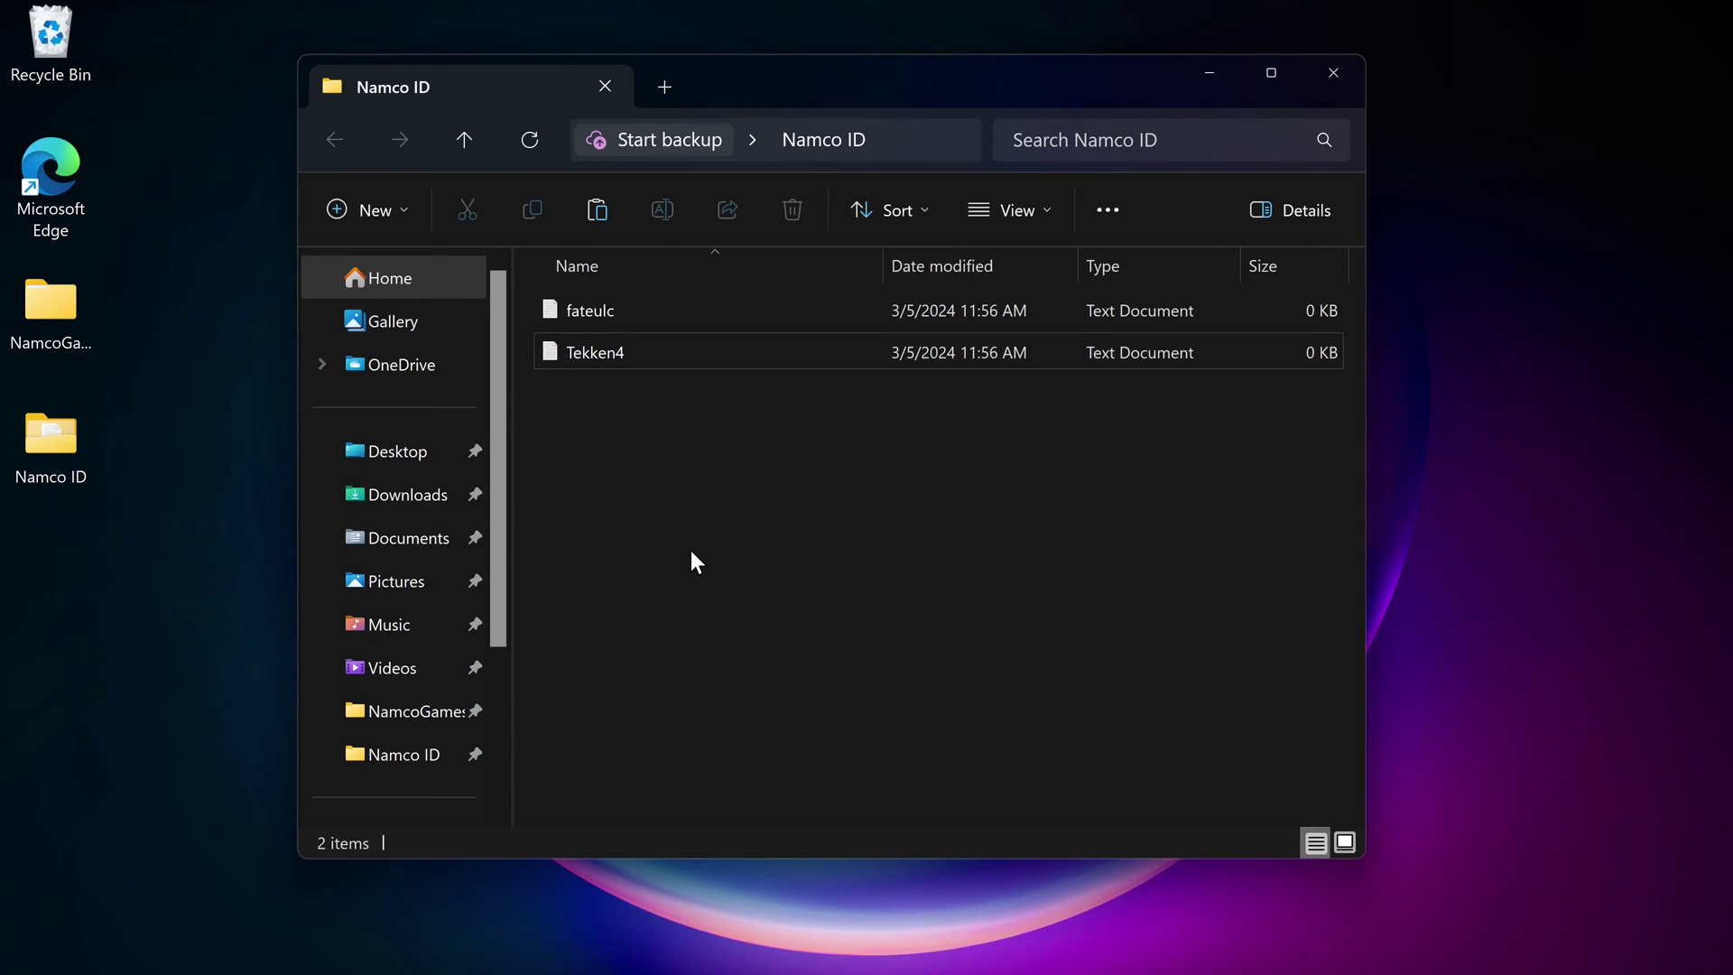
{"action": "left_click", "coordinate": [614, 360]}
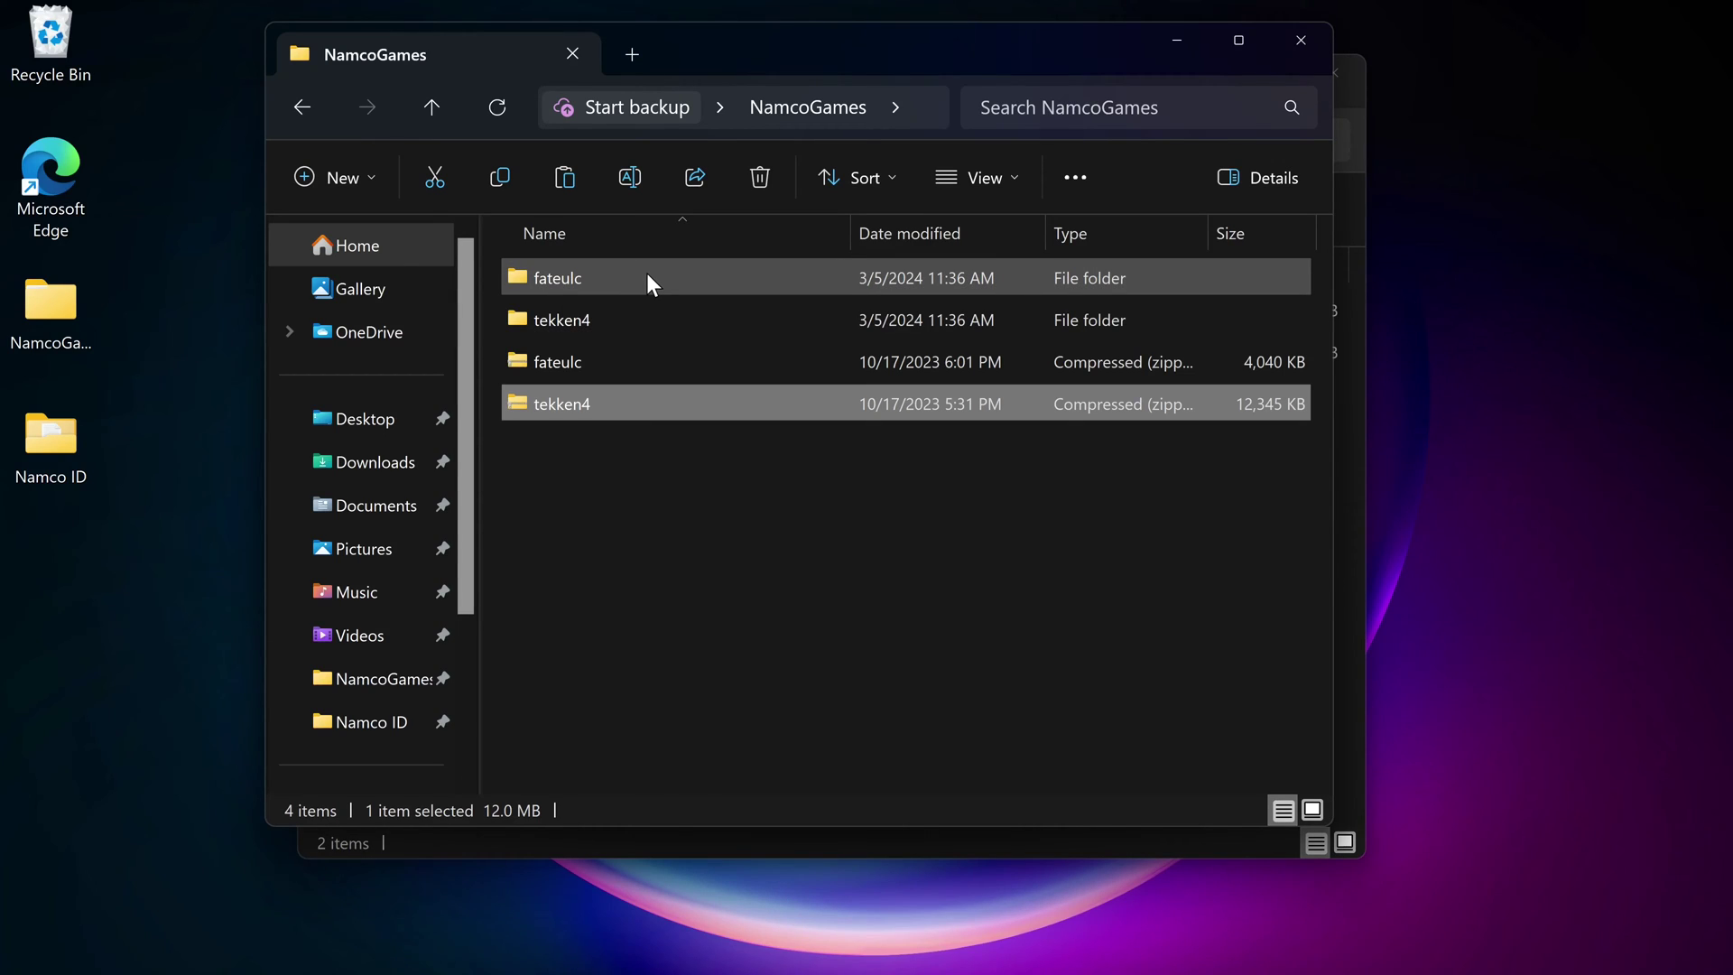
{"action": "left_click", "coordinate": [1301, 40]}
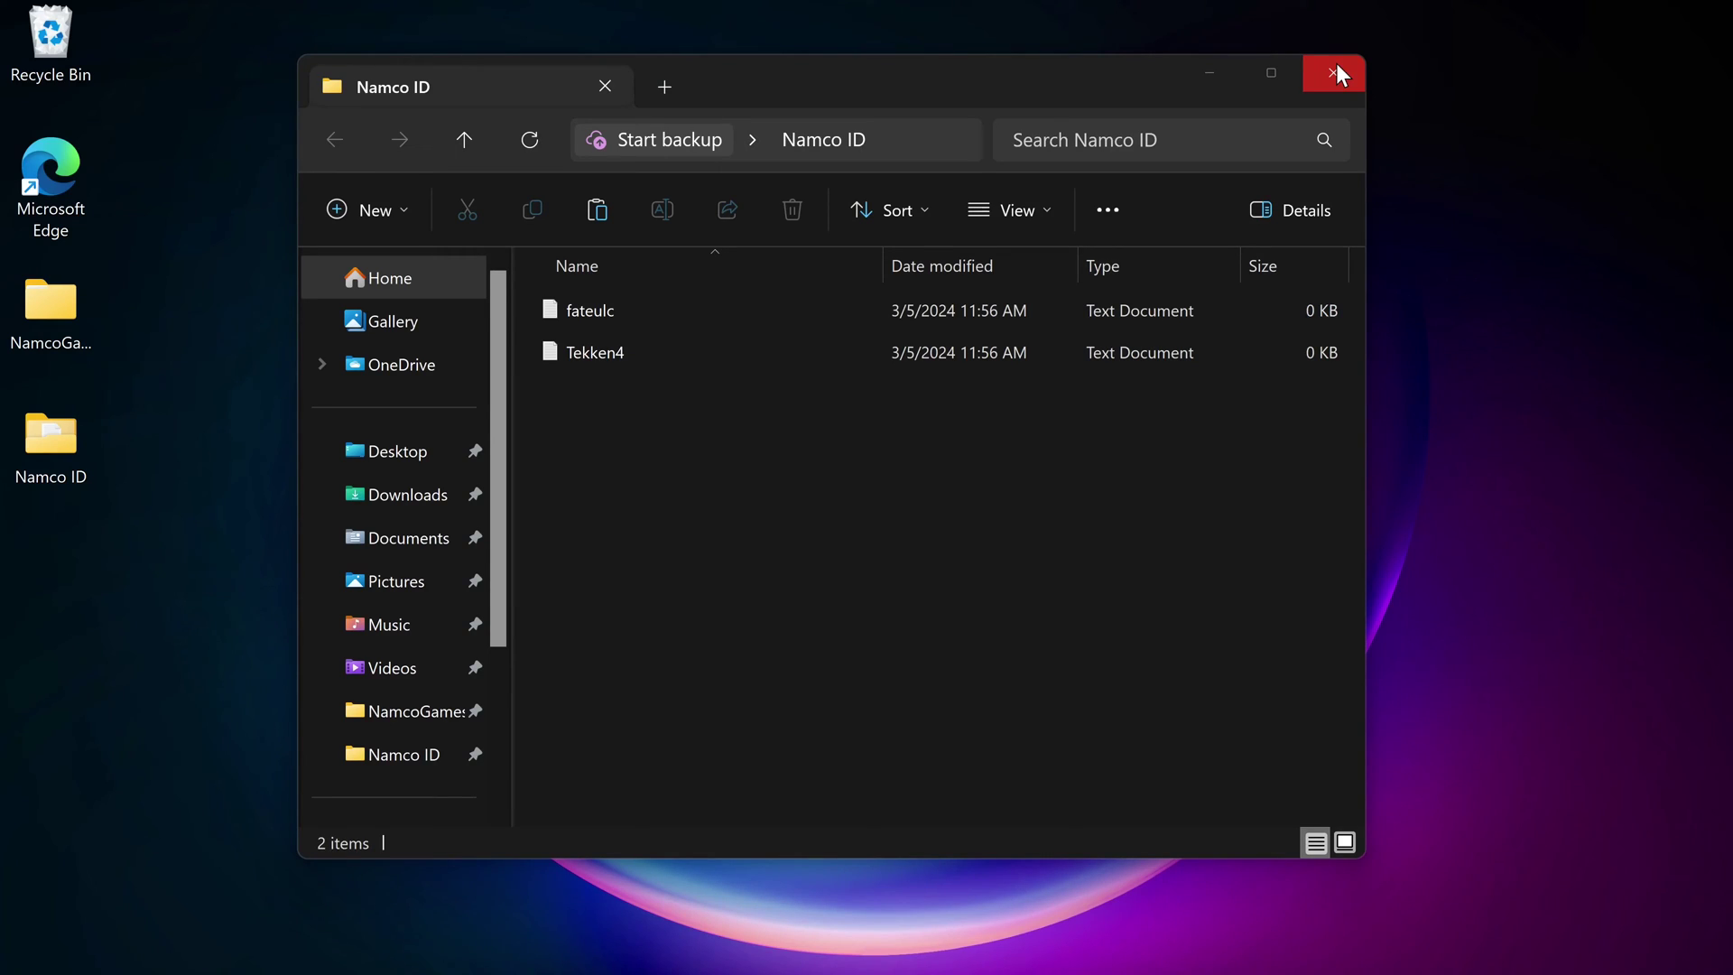
Step: Close Namco ID and select Play! in LaunchBox's Tools > Manage > Emulators list
{"action": "left_click", "coordinate": [1337, 67]}
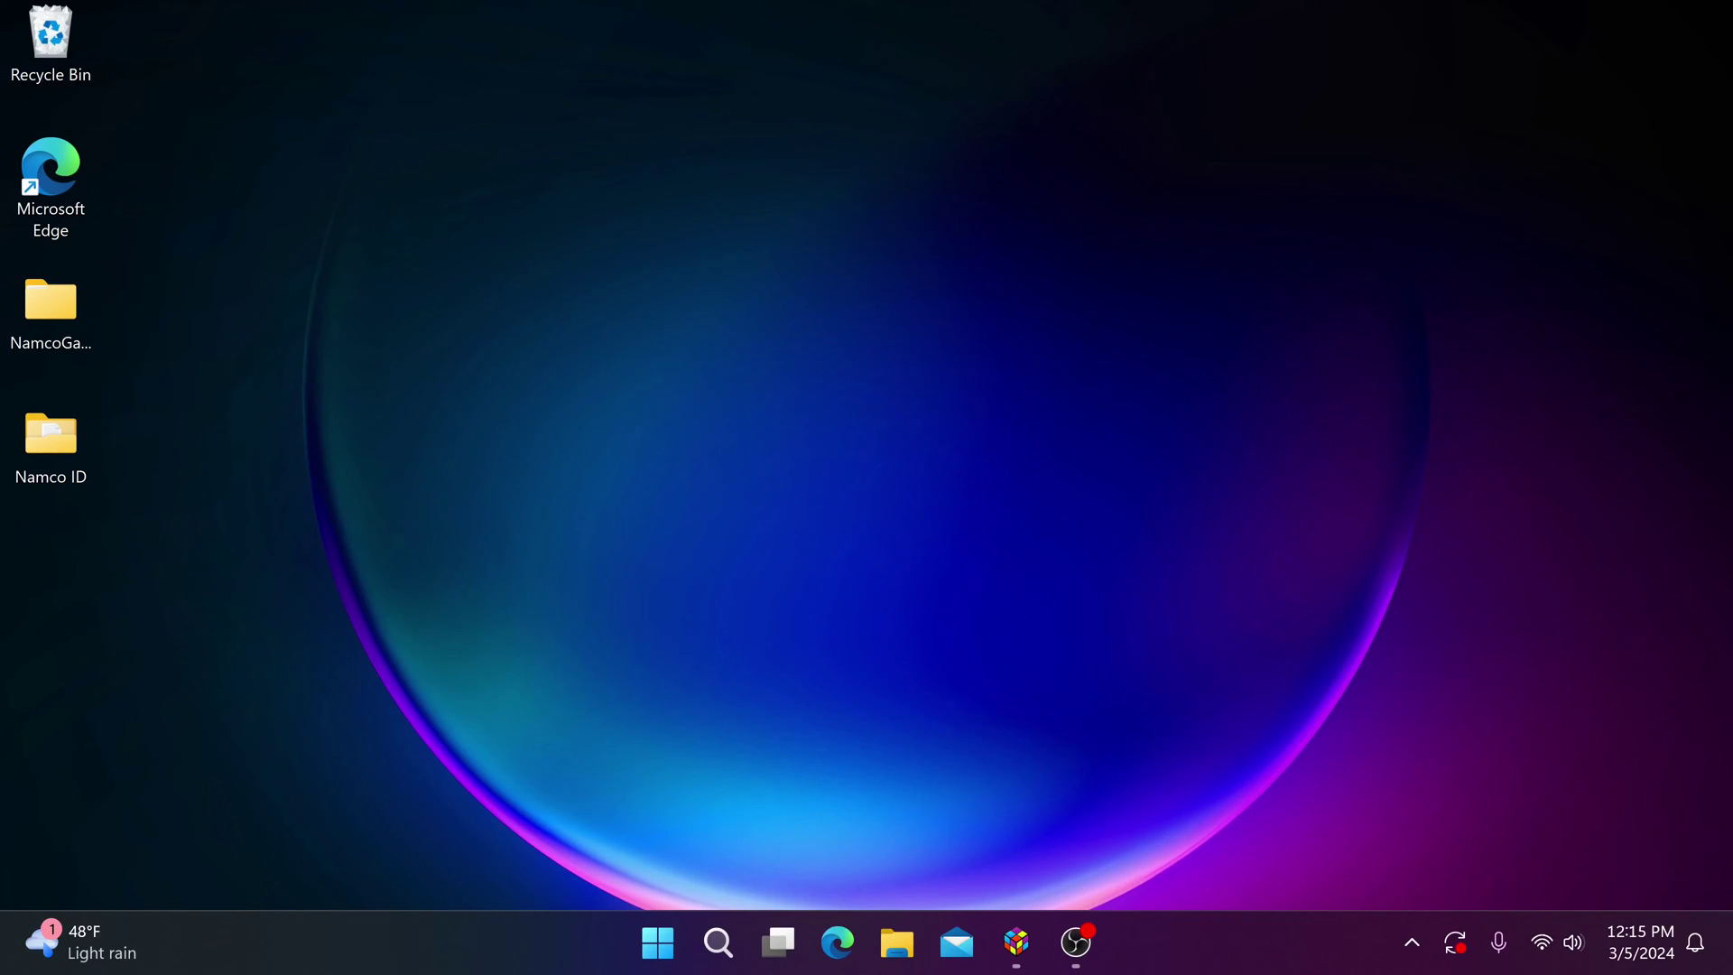
{"action": "left_click", "coordinate": [1008, 960]}
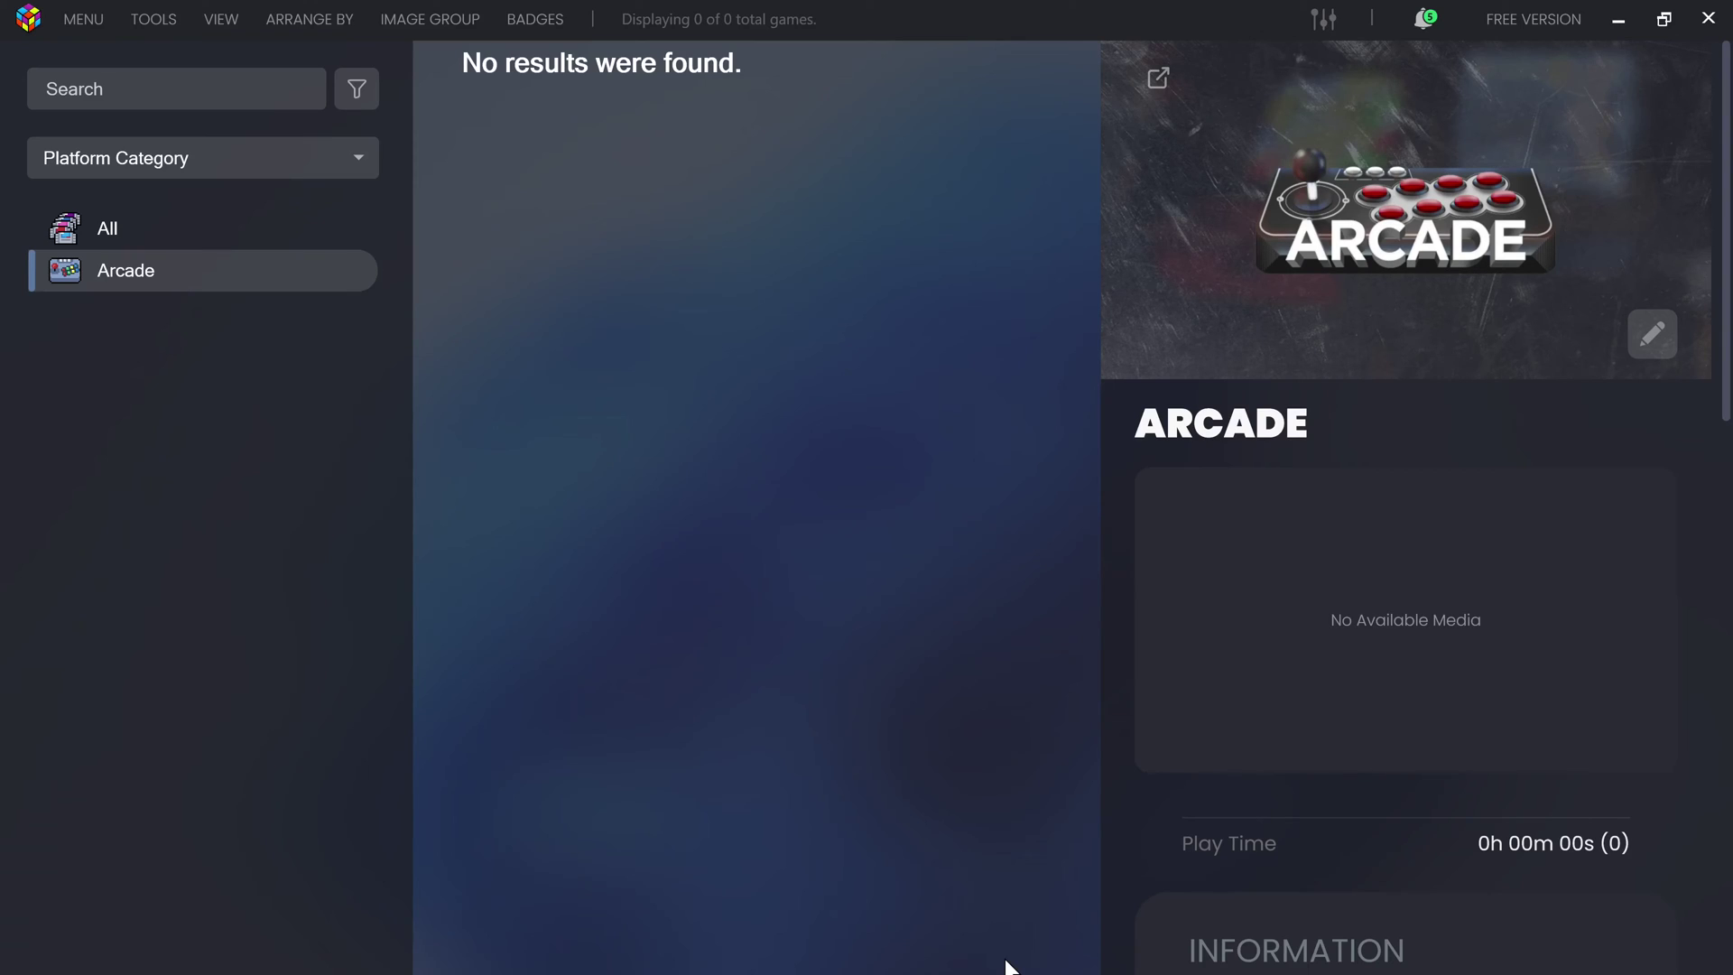
{"action": "left_click", "coordinate": [83, 19]}
{"action": "mouse_move", "coordinate": [54, 140]}
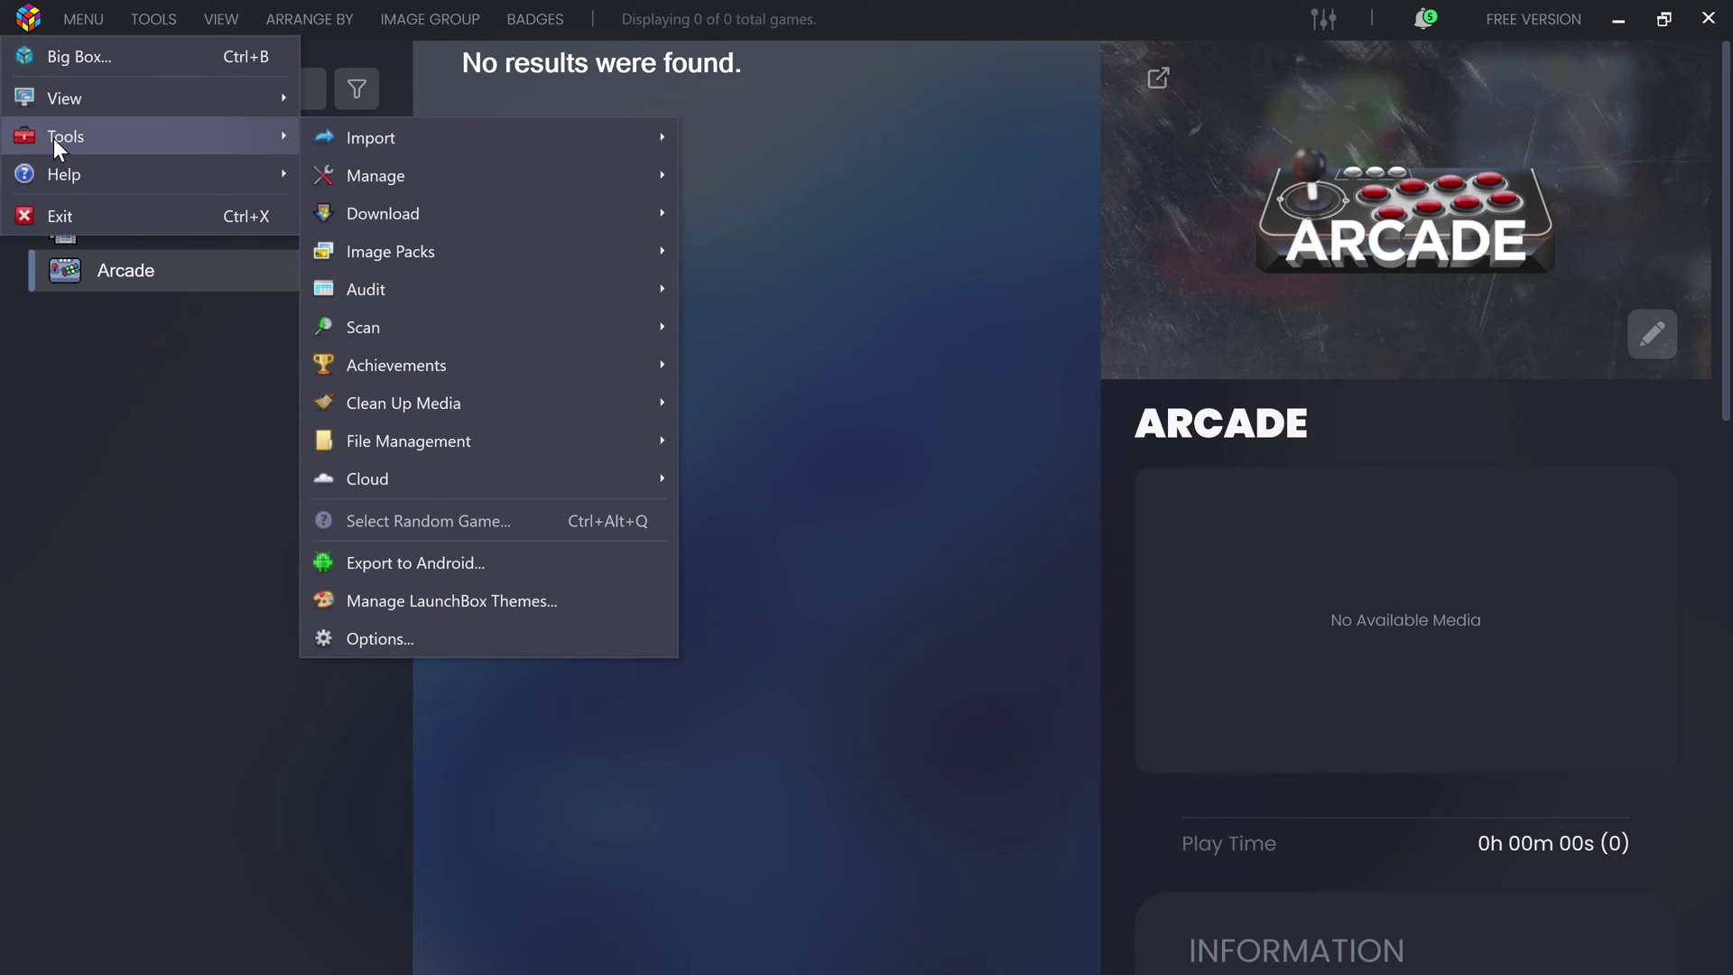
{"action": "mouse_move", "coordinate": [541, 175]}
{"action": "left_click", "coordinate": [735, 178]}
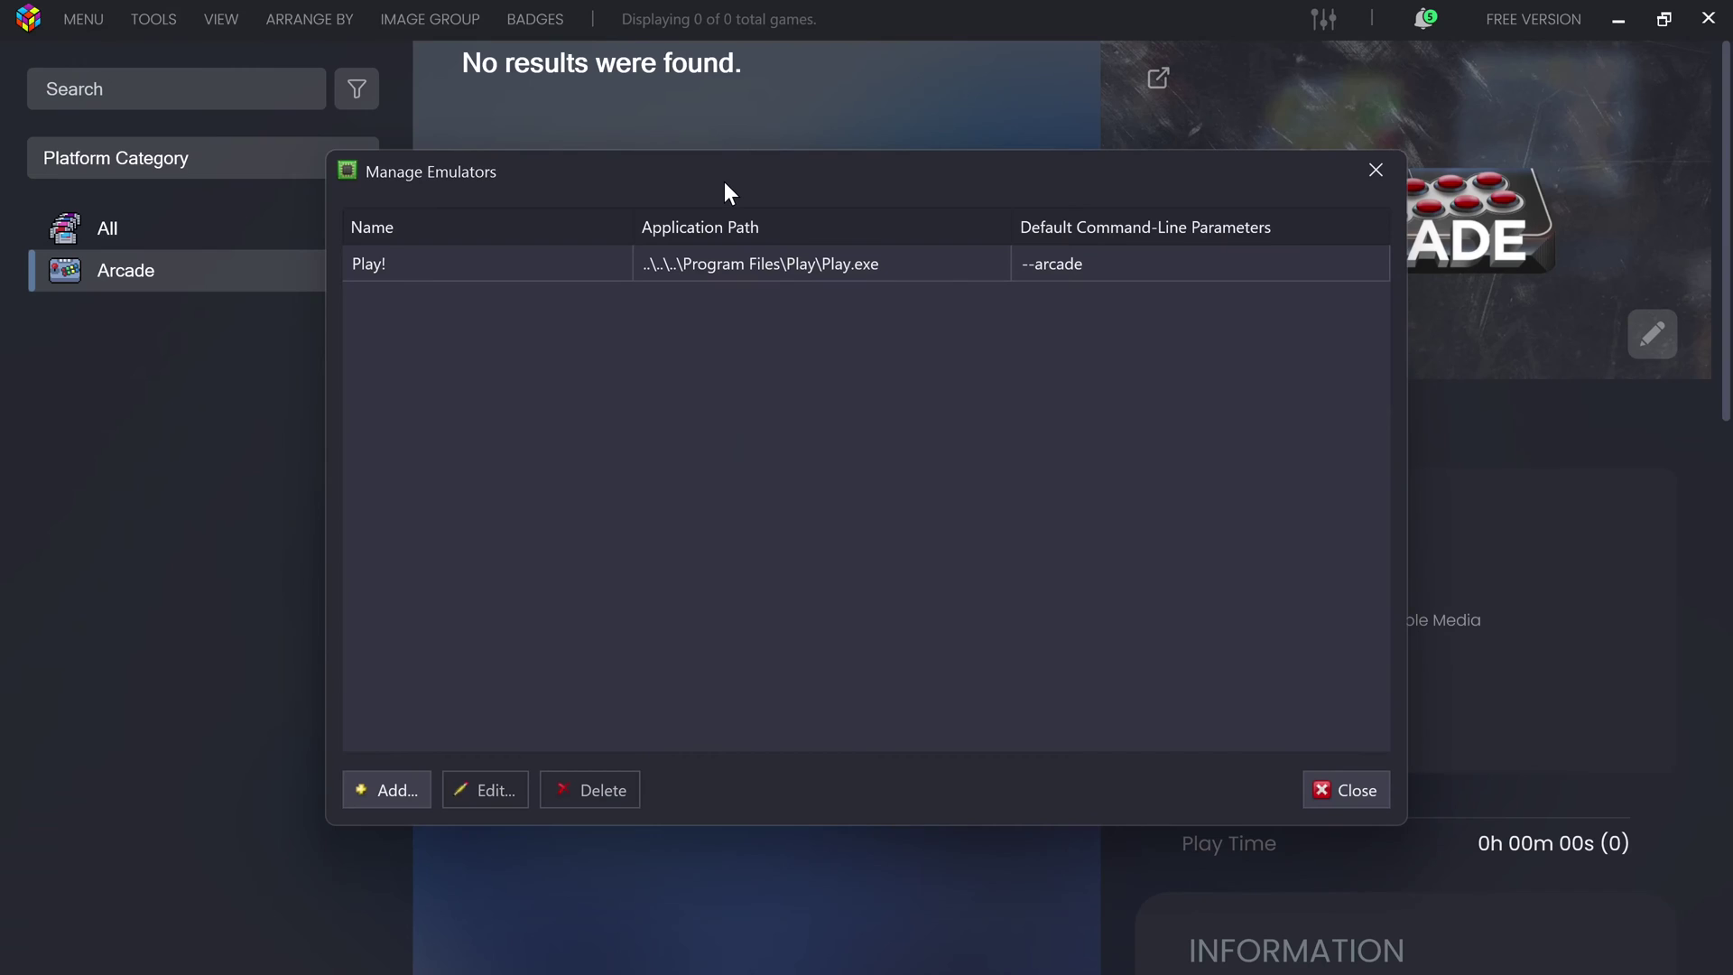
{"action": "left_click", "coordinate": [554, 278]}
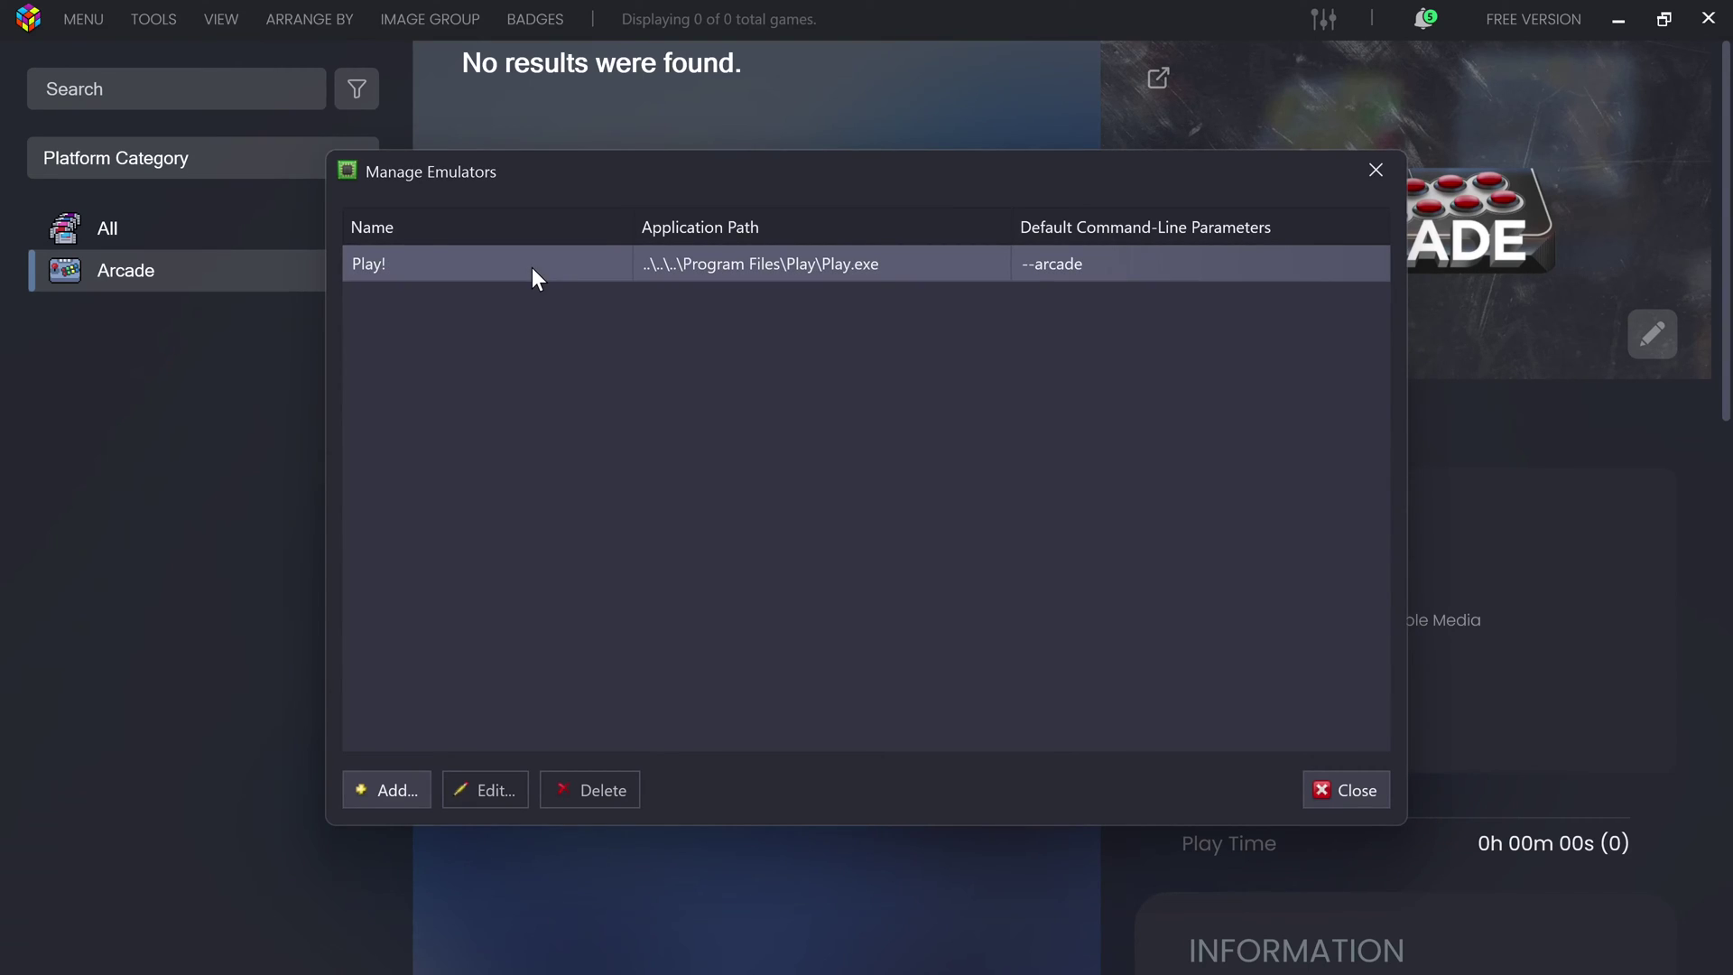
Step: Add --fullscreen before --arcade in Play!'s default command-line parameters and save
{"action": "double_click", "coordinate": [532, 267]}
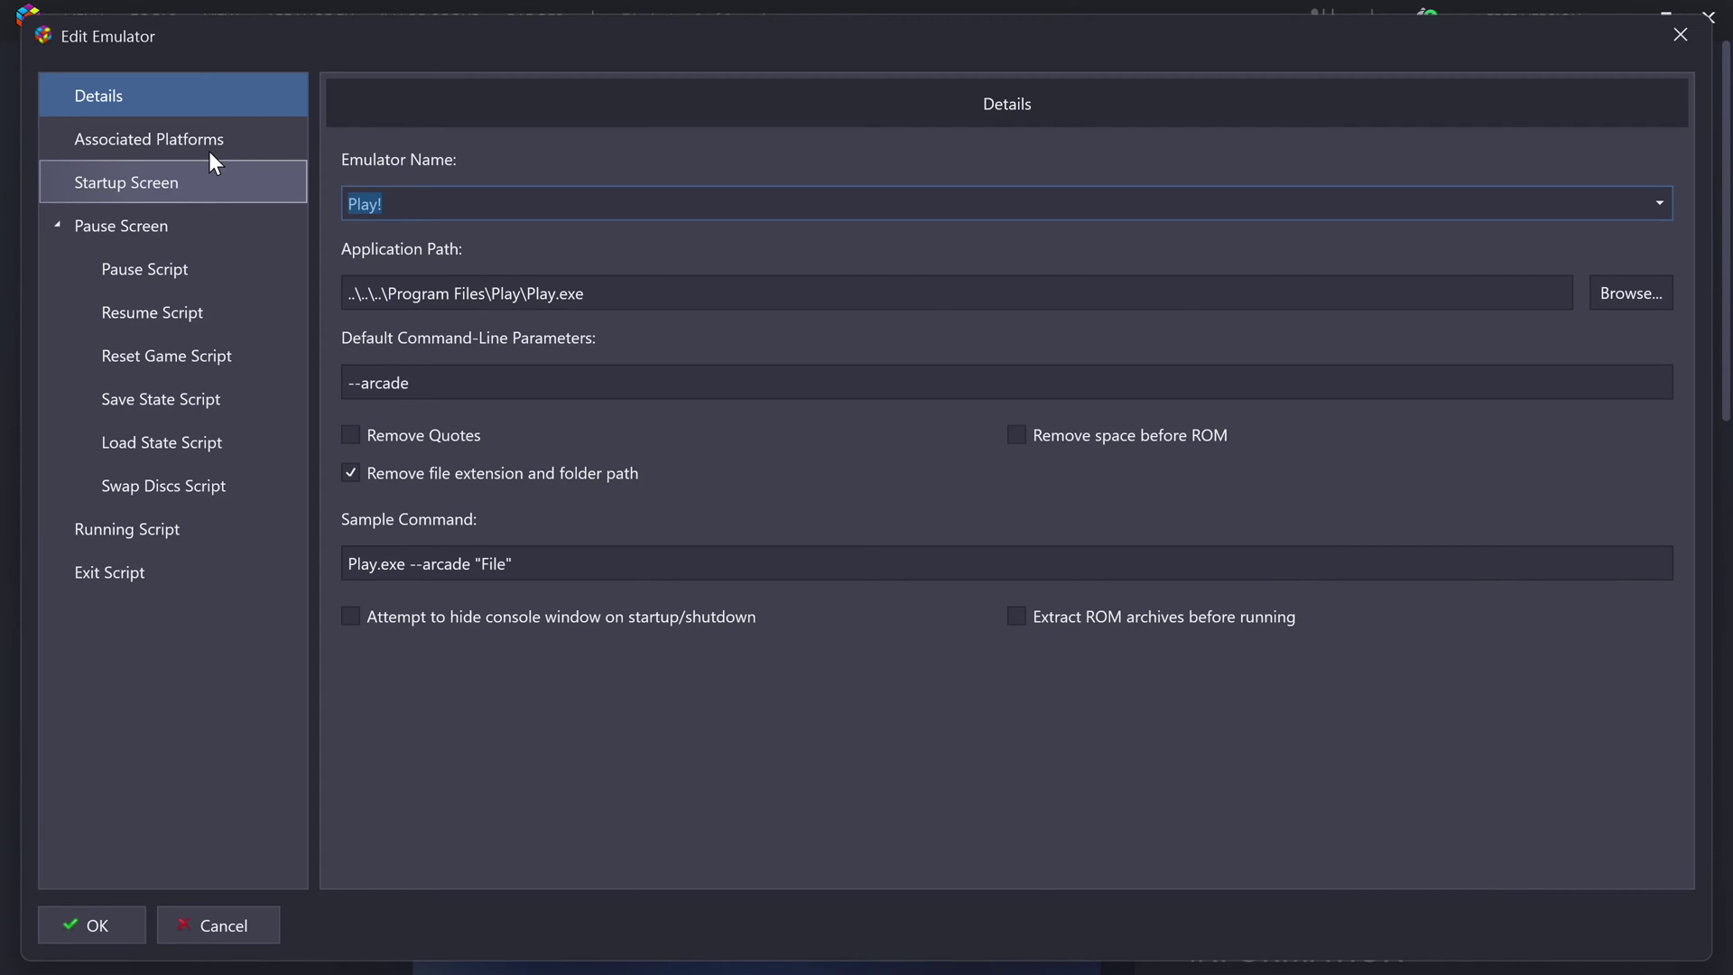
{"action": "key", "text": "End"}
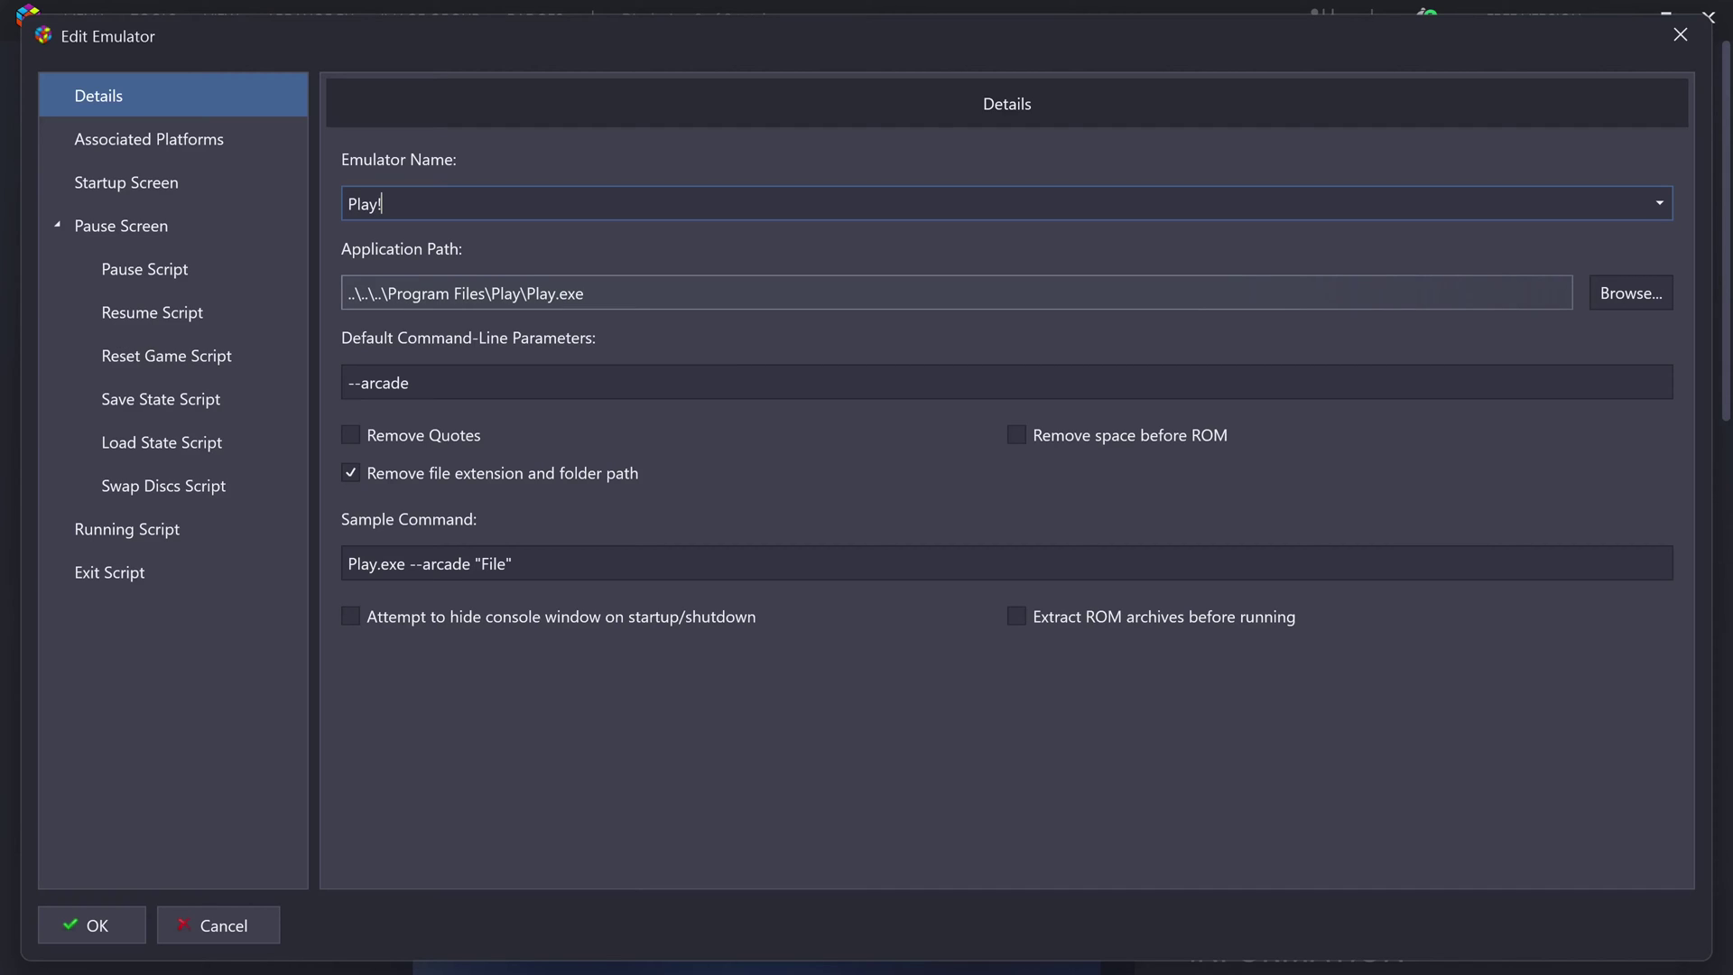
{"action": "left_click", "coordinate": [408, 381]}
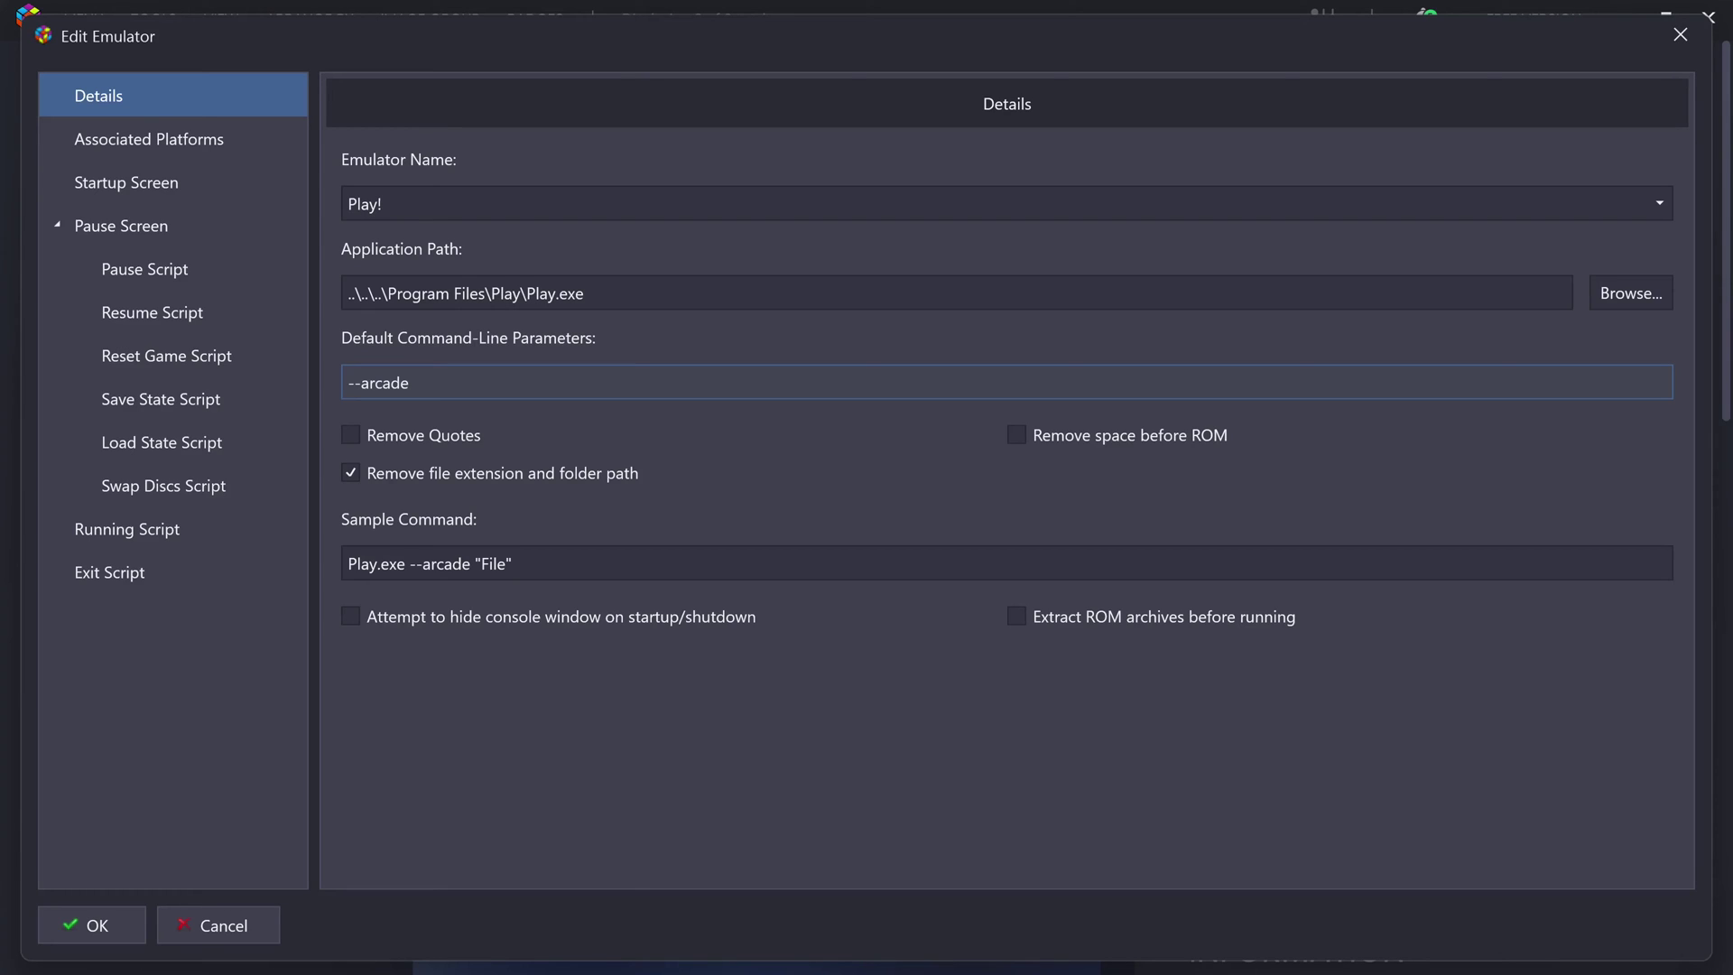
{"action": "type", "text": "--fullscreen"}
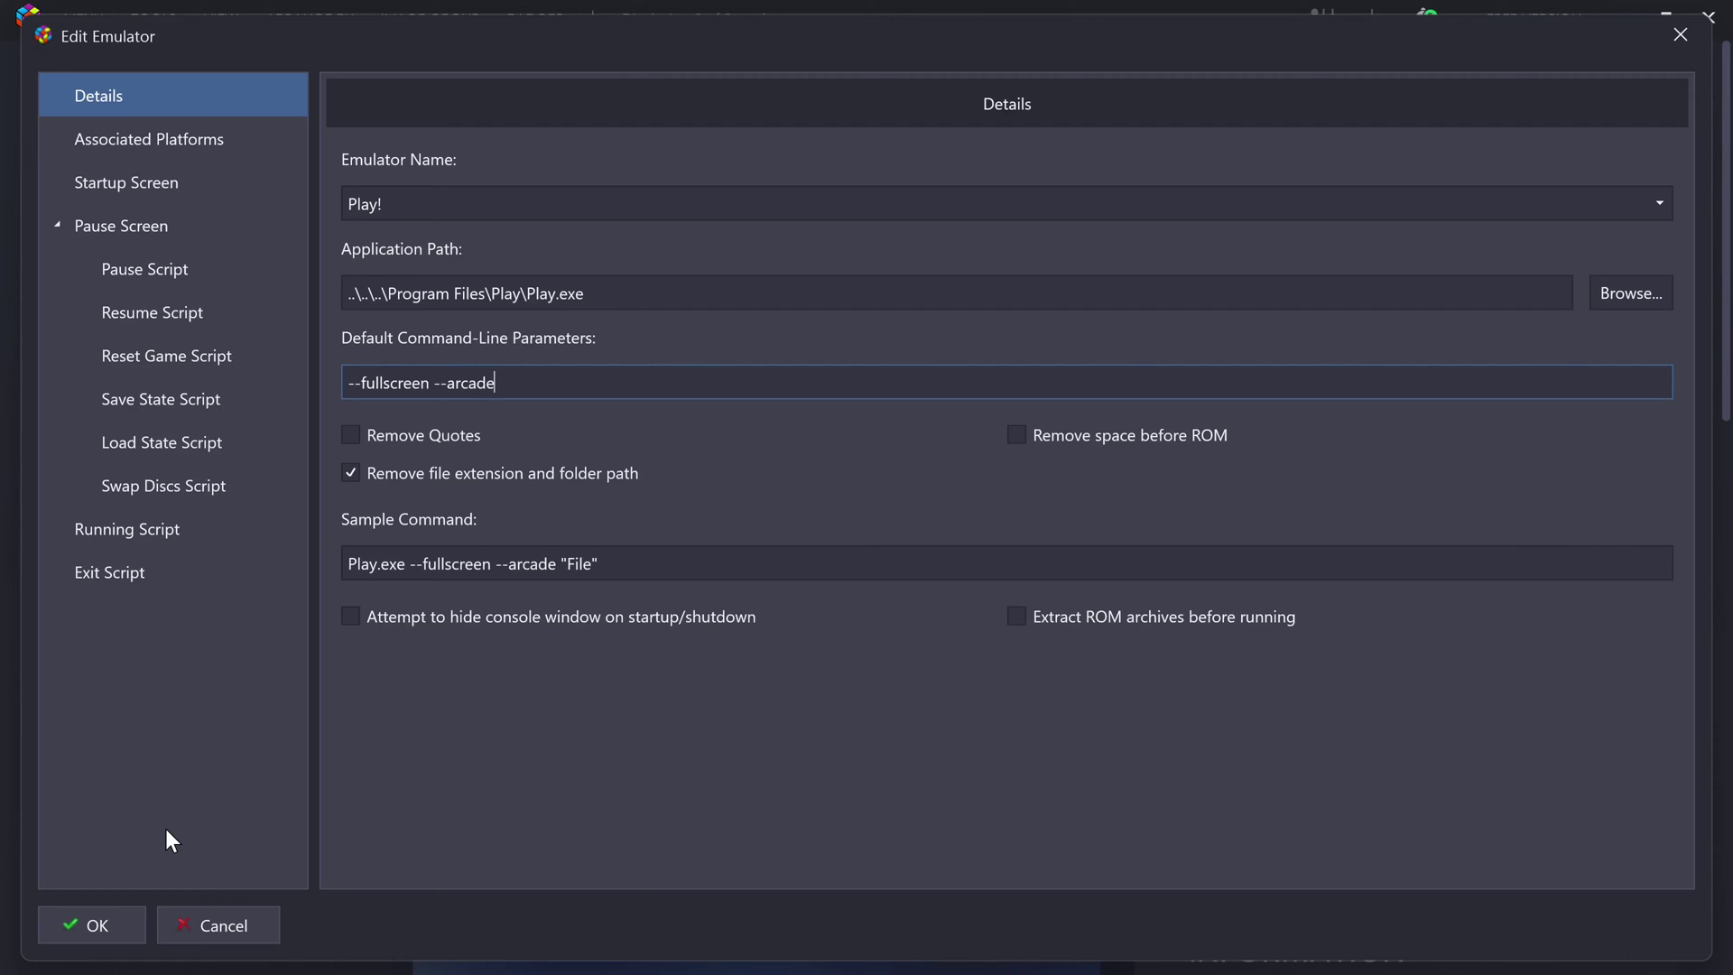
{"action": "left_click", "coordinate": [85, 924]}
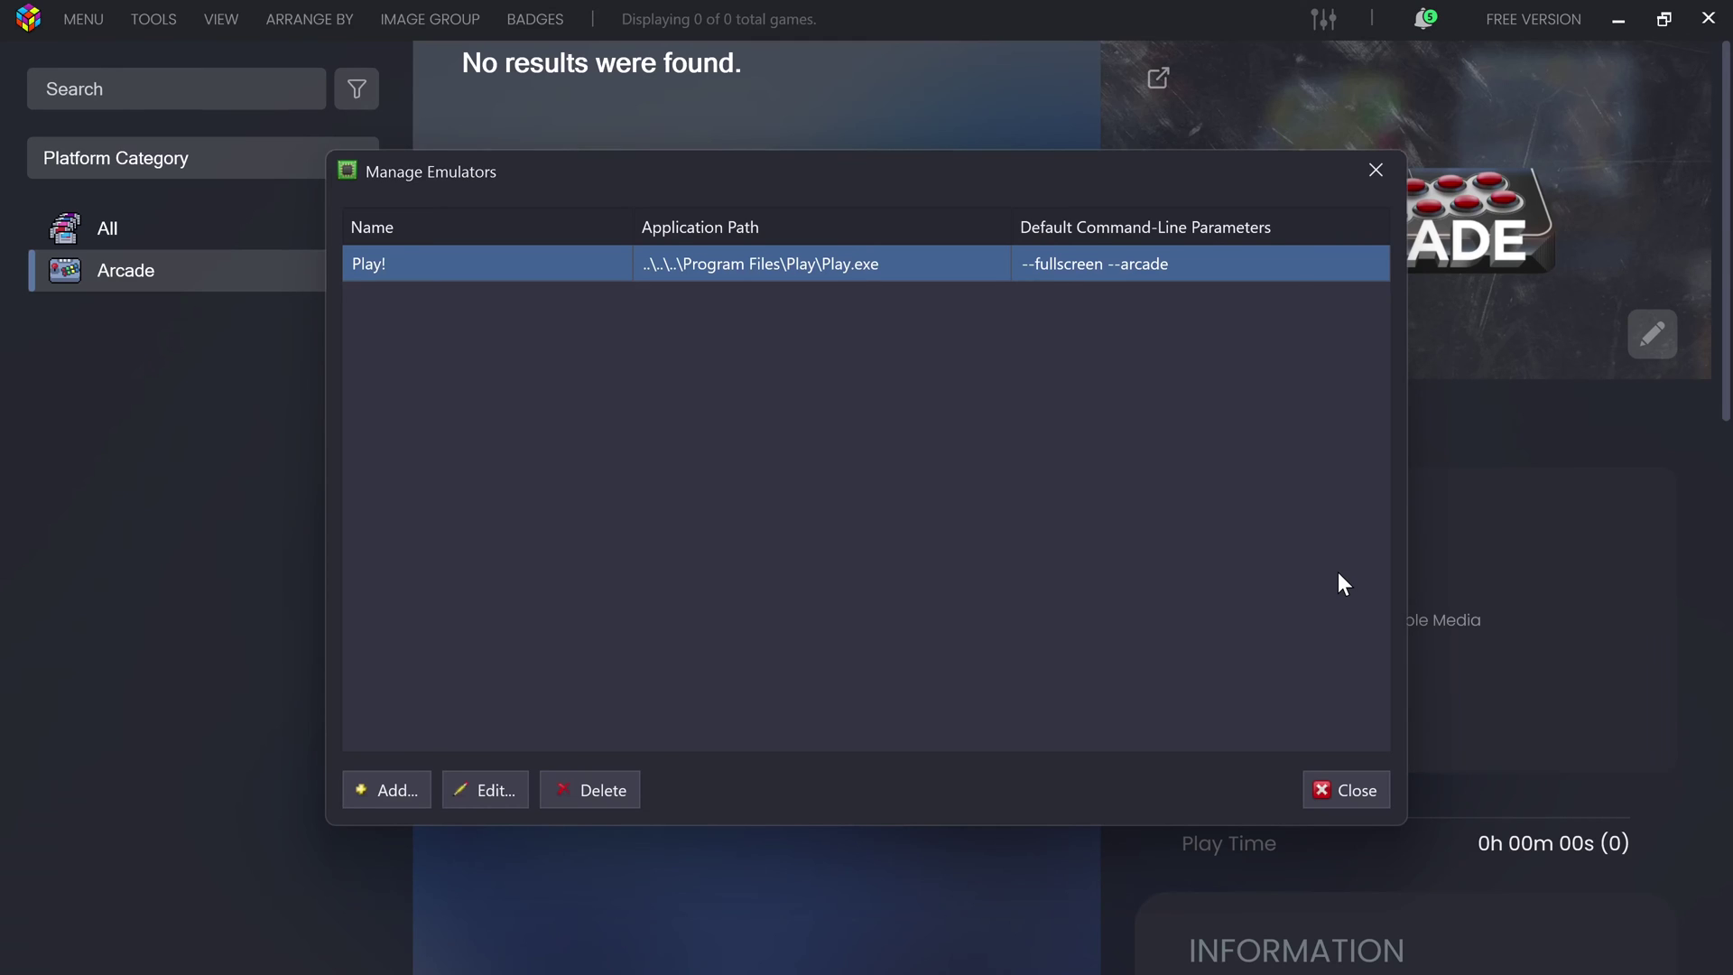
Step: Close the Manage Emulators dialog
{"action": "key", "text": "Escape"}
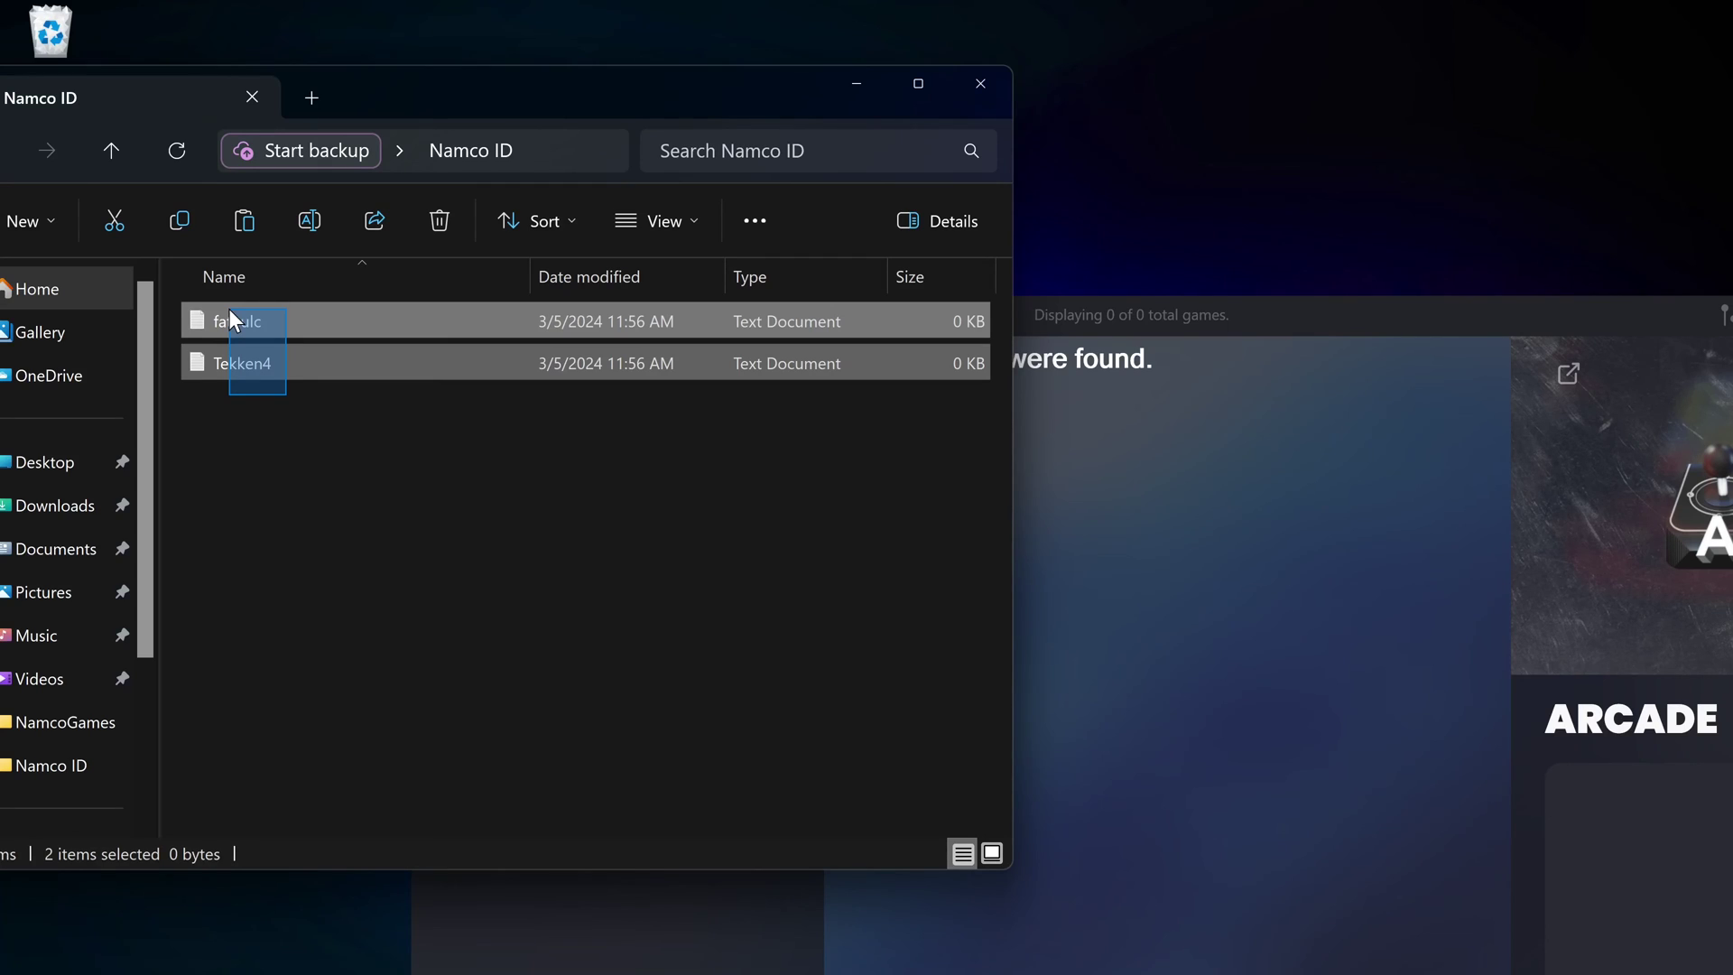
Step: Drop fateulc and Tekken4 into LaunchBox as ROM files for the Namco System 2x6 platform
{"action": "left_click_drag", "start_coordinate": [231, 321], "coordinate": [1141, 553]}
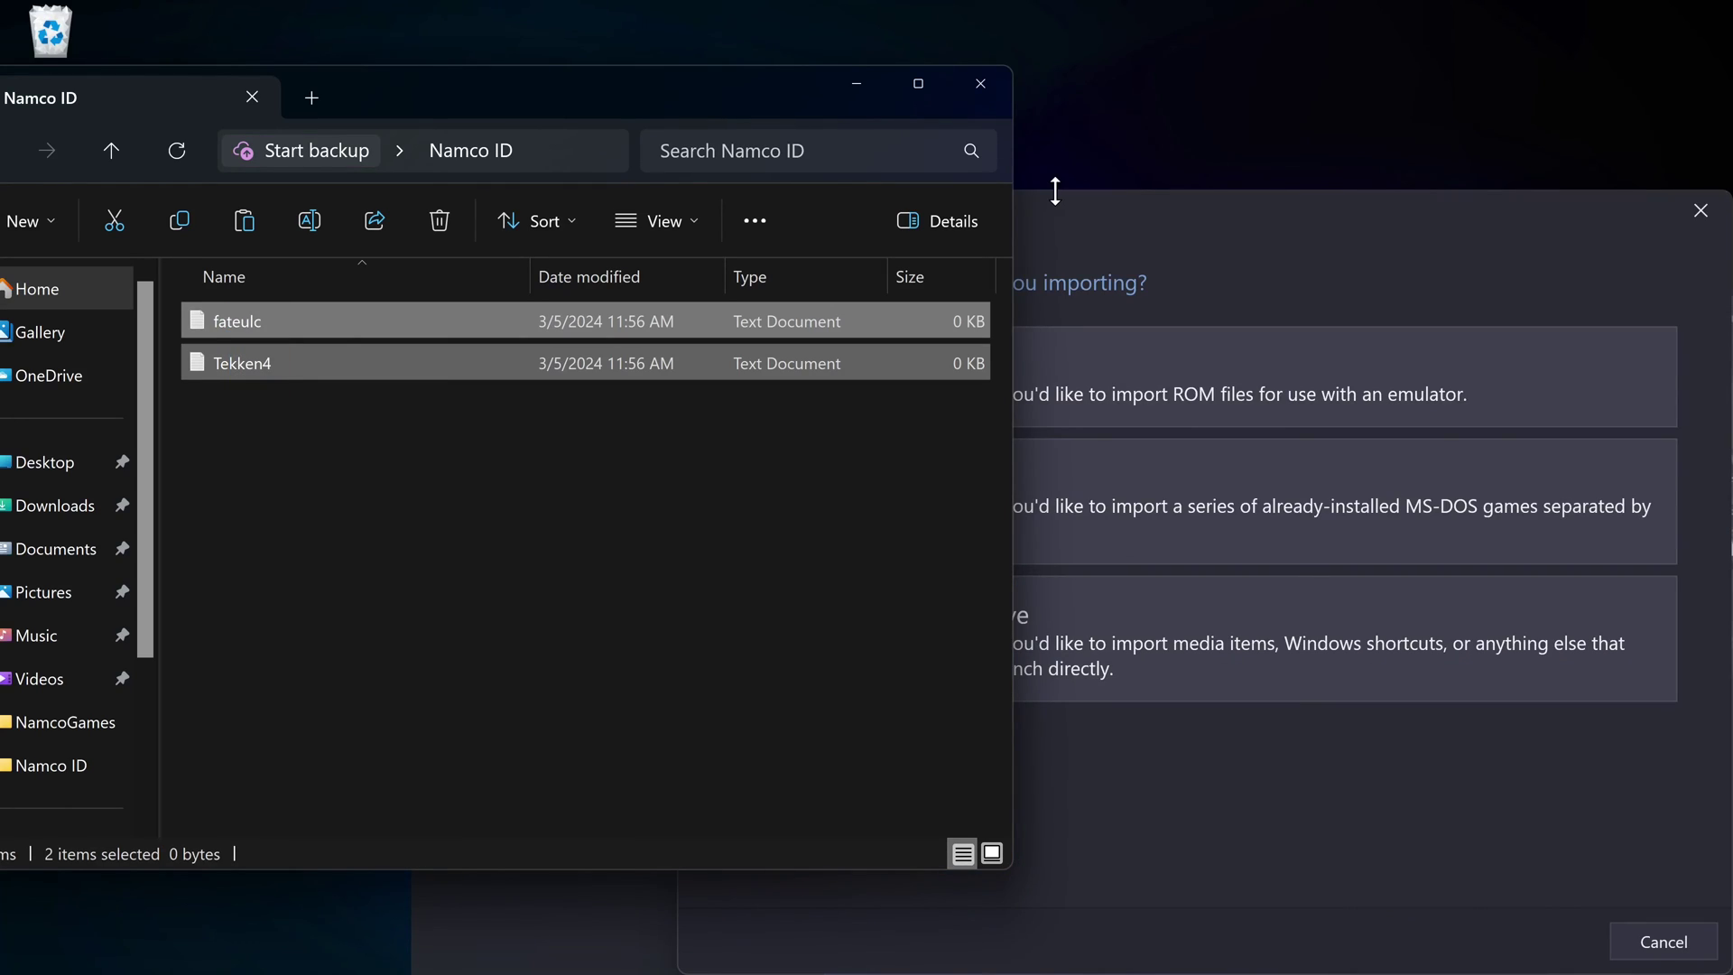
{"action": "left_click", "coordinate": [1275, 195]}
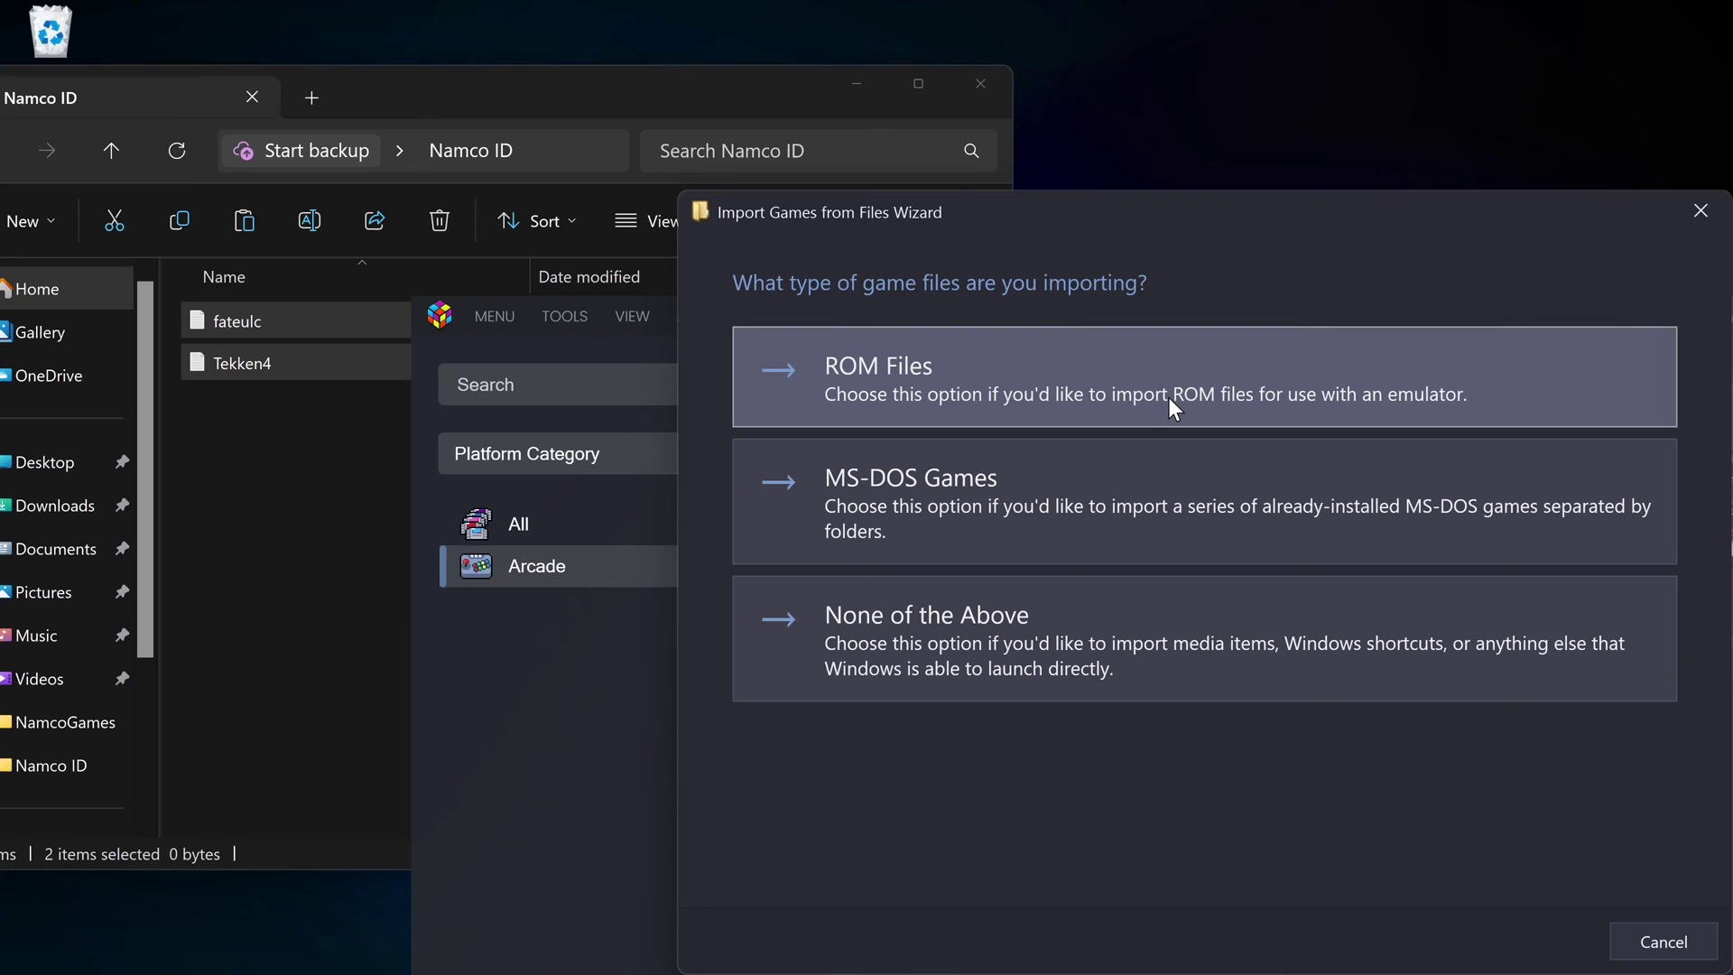
{"action": "left_click", "coordinate": [1168, 397]}
{"action": "left_click", "coordinate": [1191, 384]}
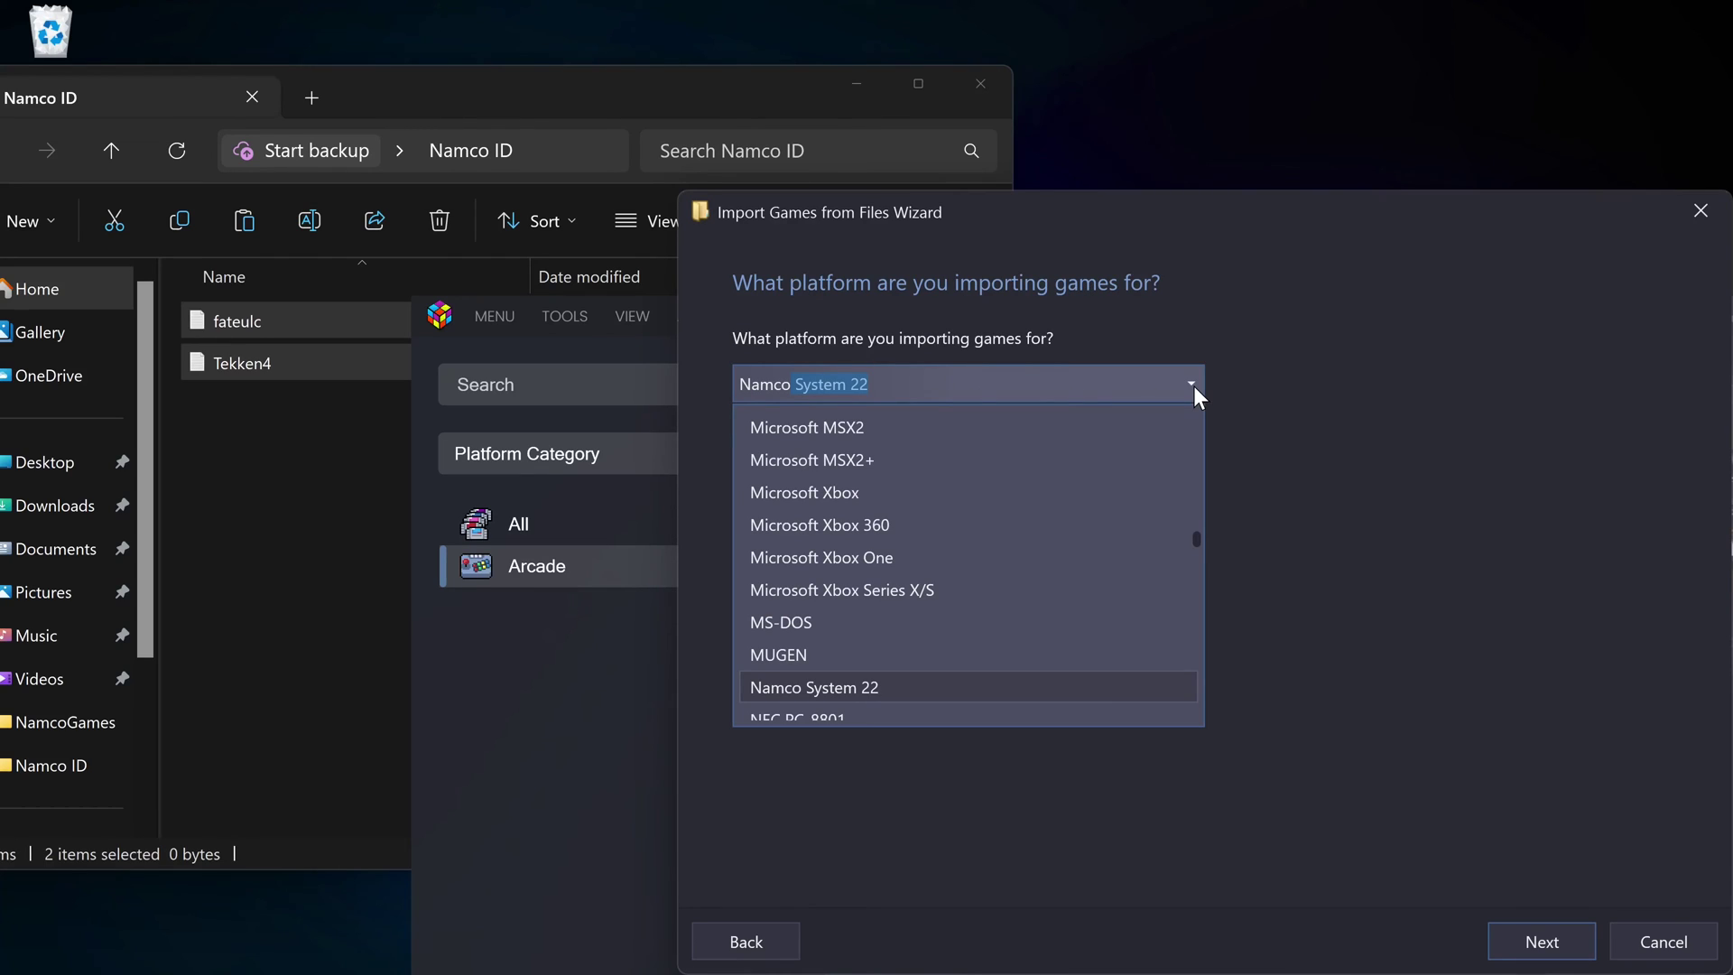
{"action": "type", "text": "System 2x6"}
{"action": "left_click", "coordinate": [1193, 387]}
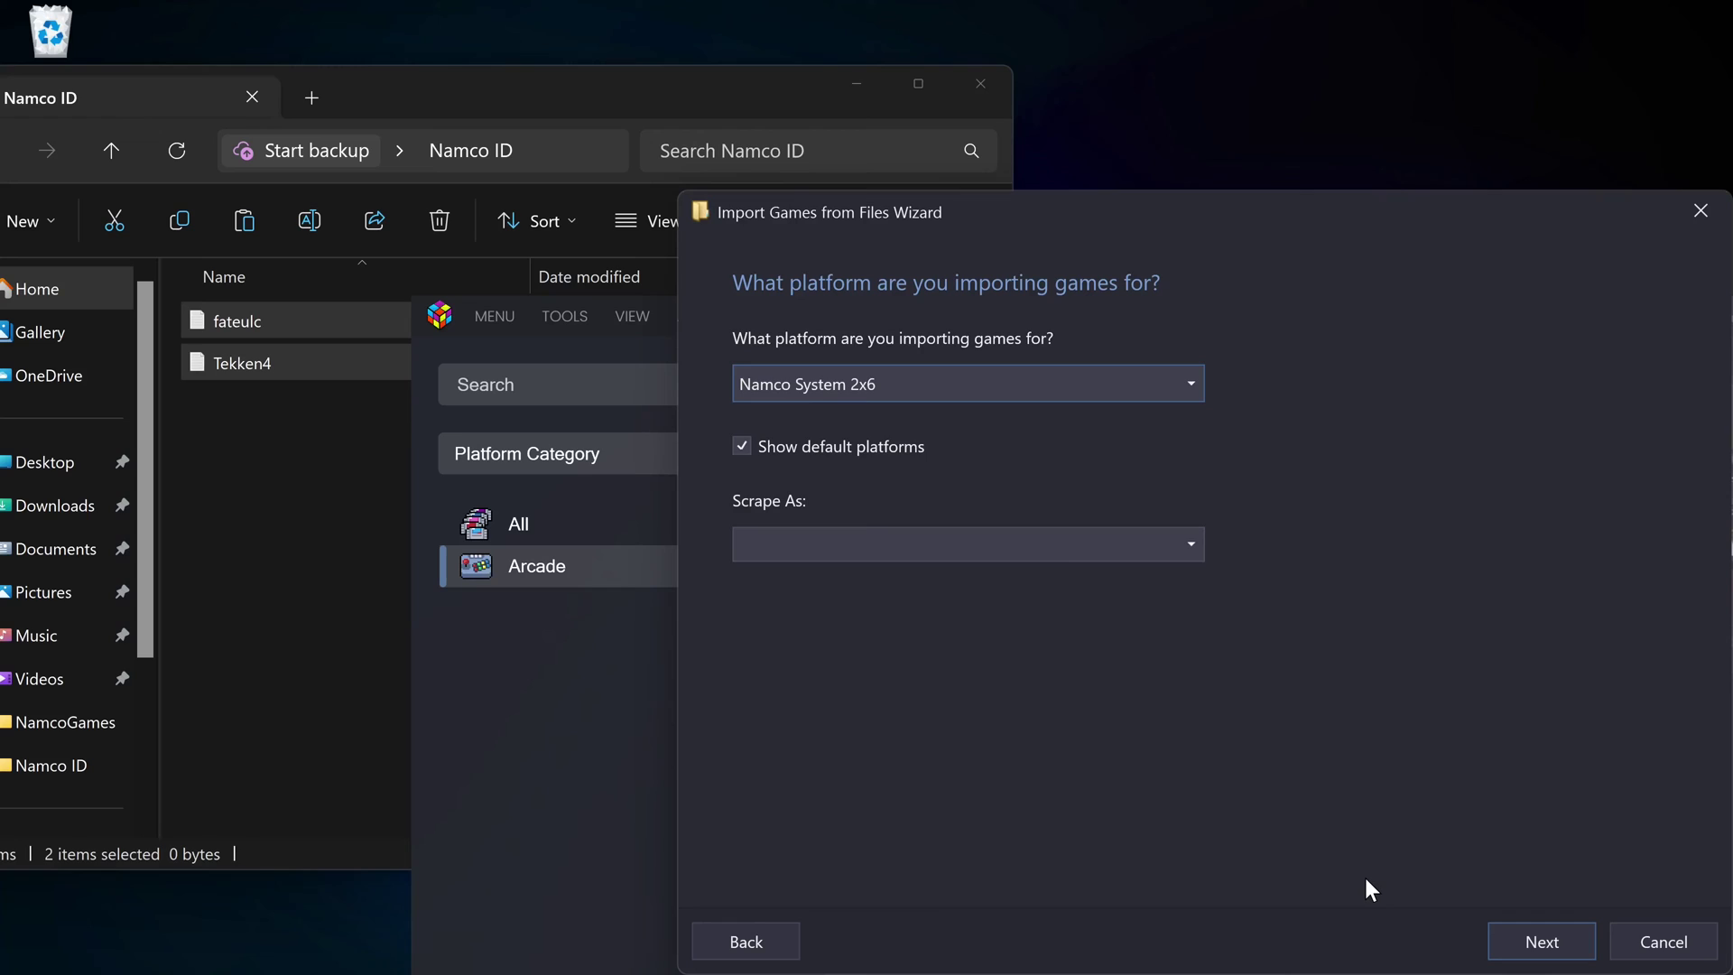
Step: Choose Play! as the emulator and finish importing the two games
{"action": "left_click", "coordinate": [1543, 942]}
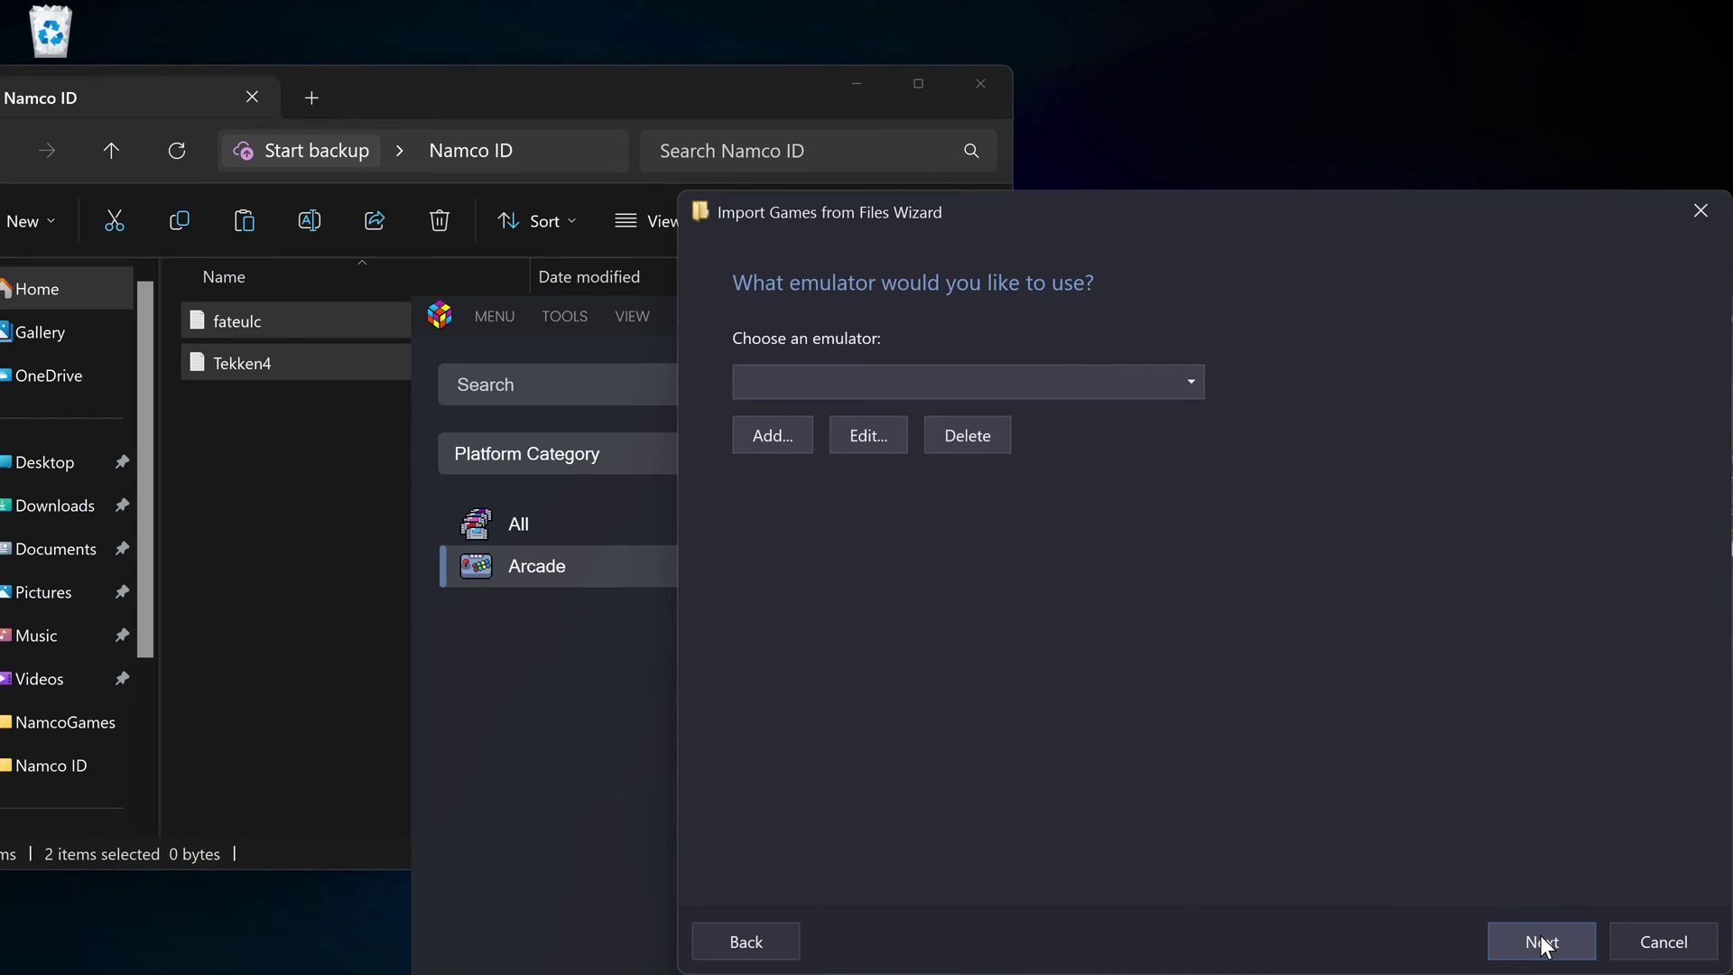
{"action": "left_click", "coordinate": [1173, 382]}
{"action": "left_click", "coordinate": [1155, 431]}
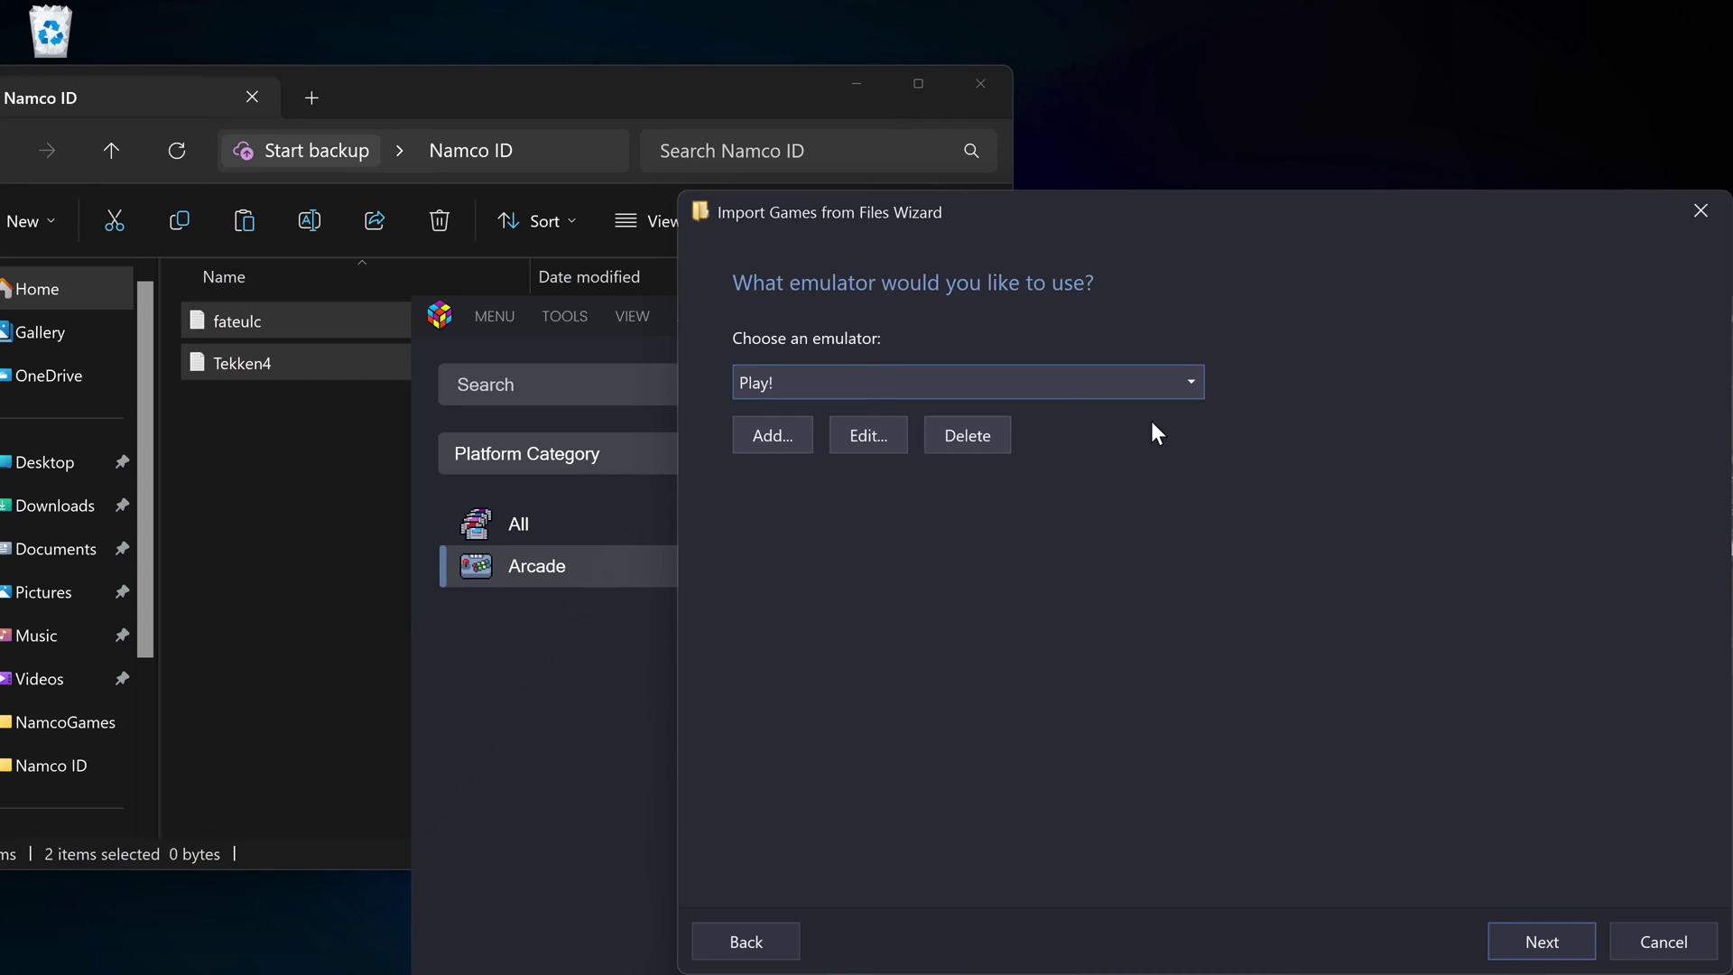
{"action": "left_click", "coordinate": [1525, 948]}
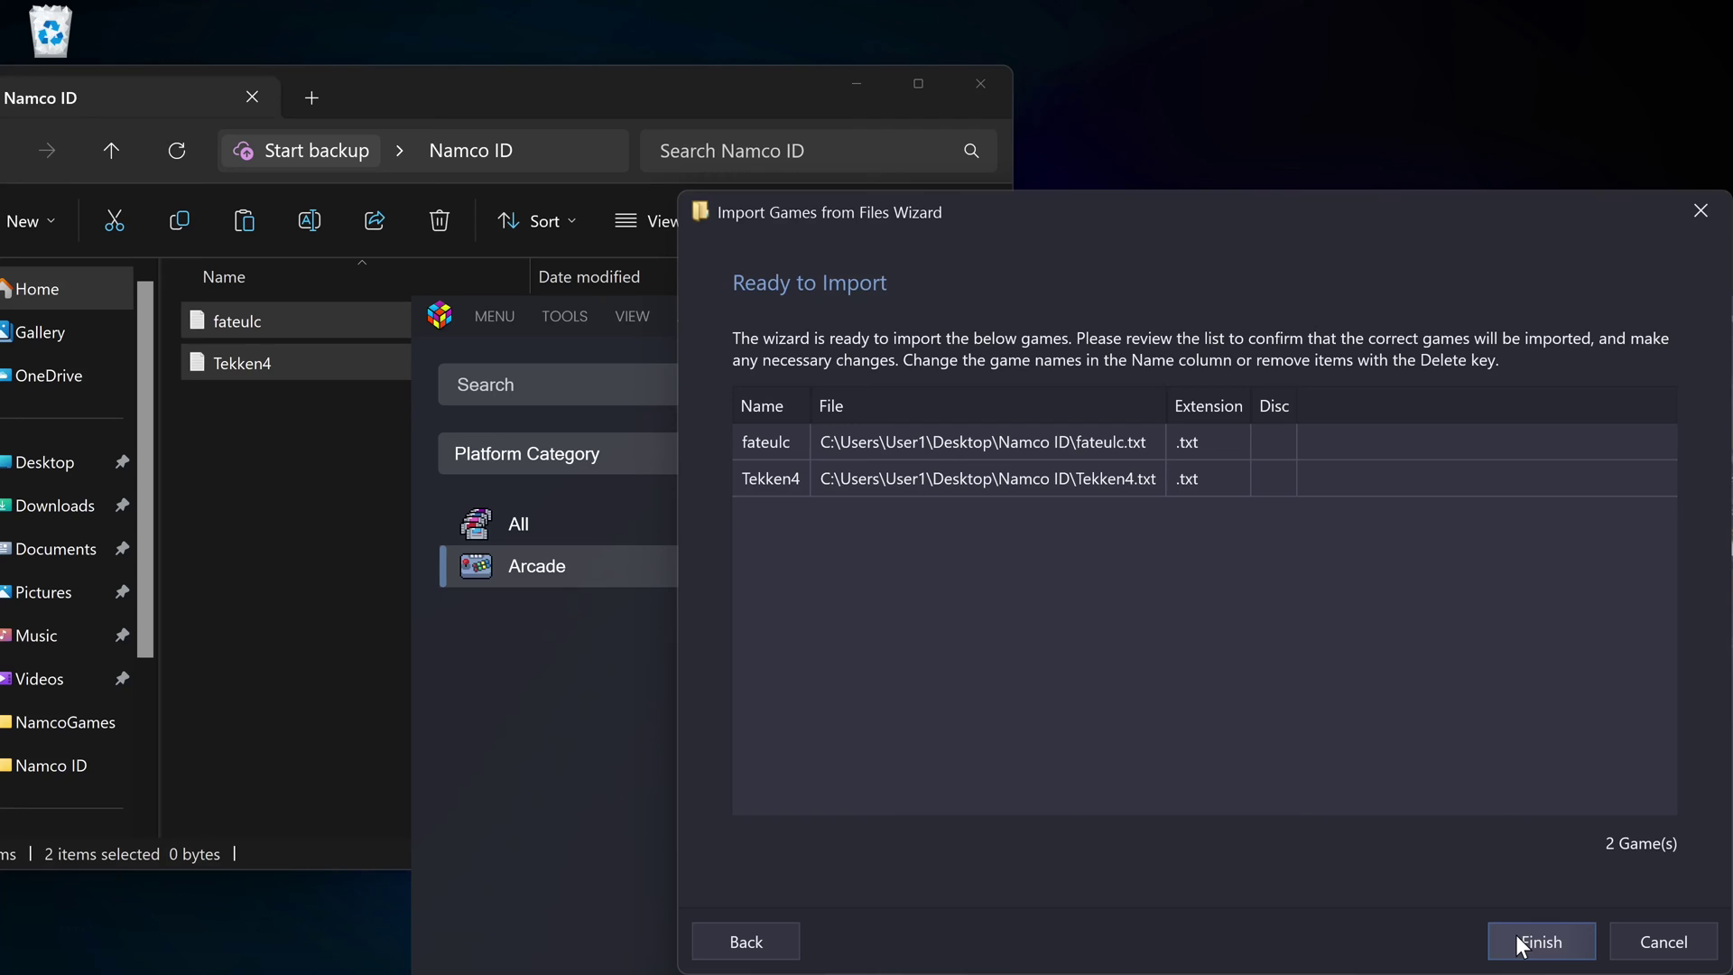
{"action": "left_click", "coordinate": [1514, 934]}
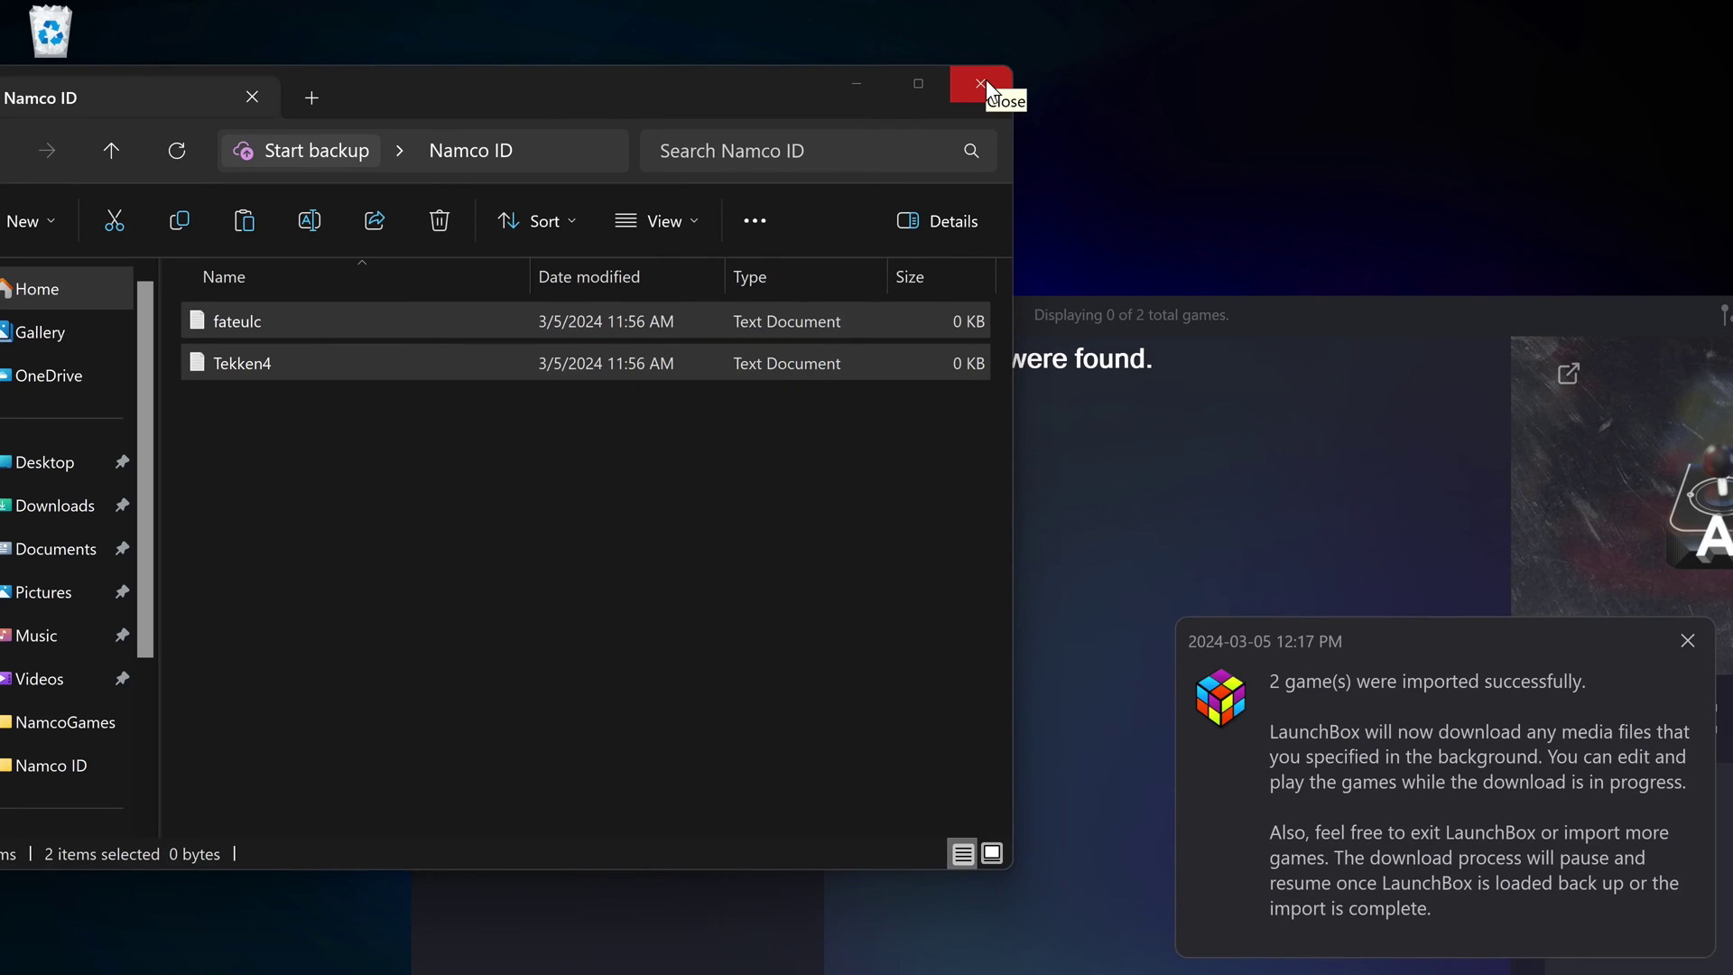
Step: Close File Explorer, dismiss the import notice, and select Namco System 2x6 in the sidebar
{"action": "left_click", "coordinate": [981, 84]}
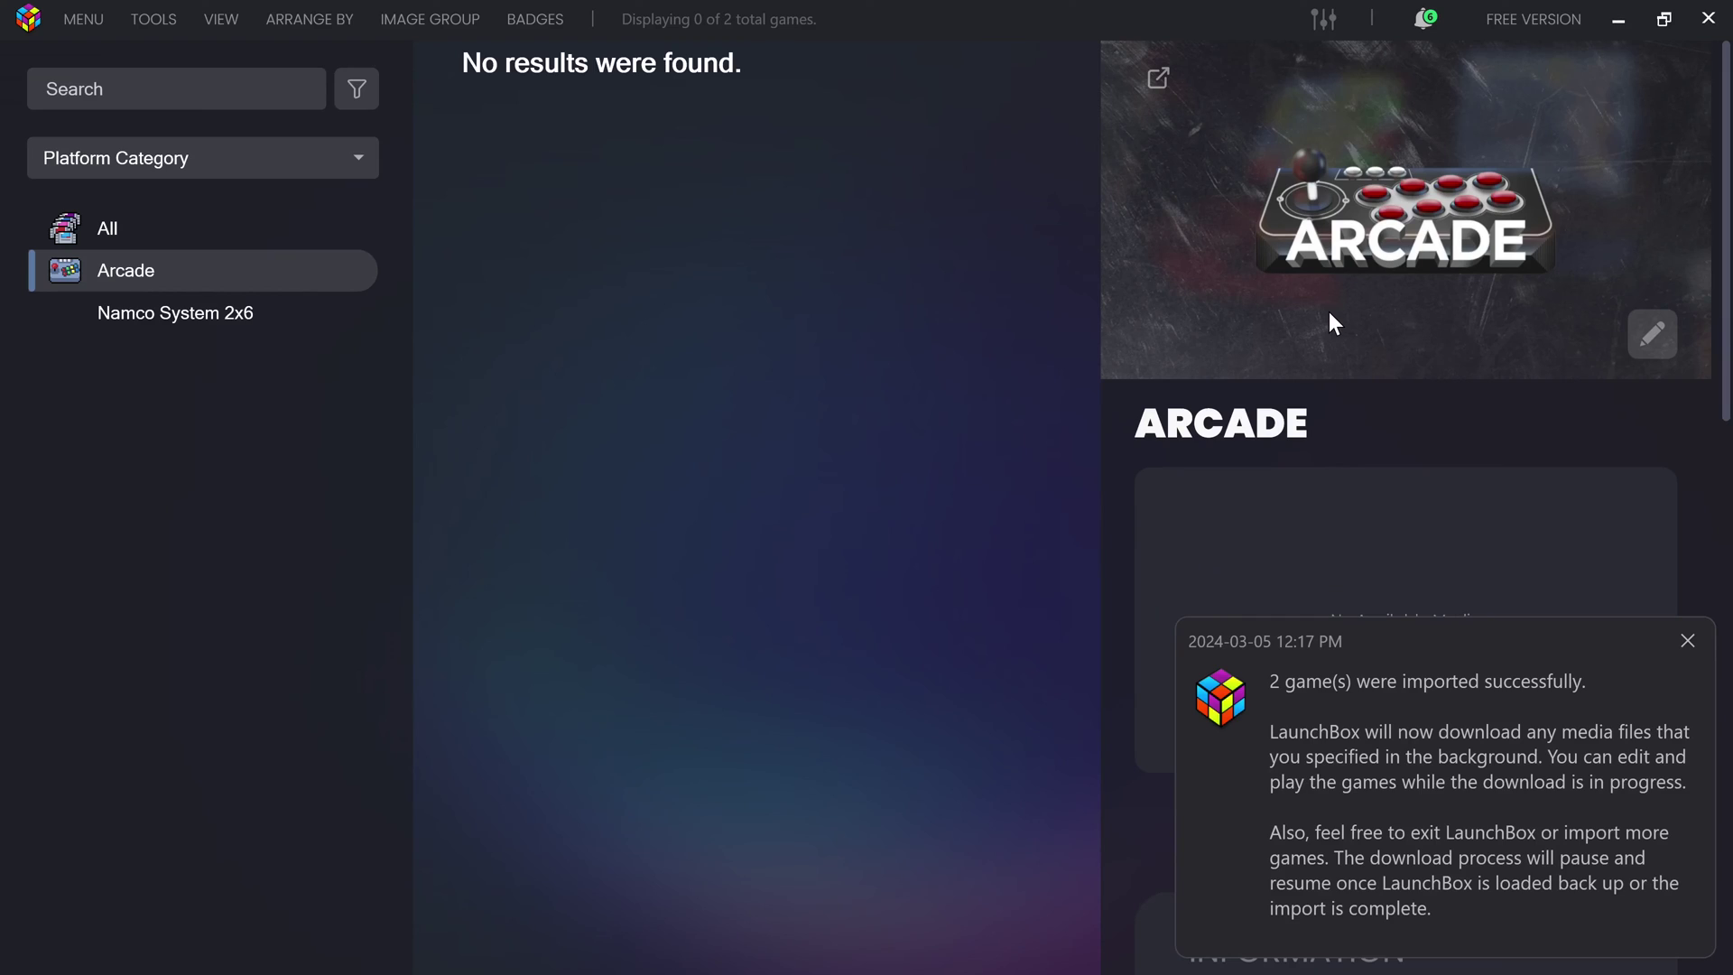
{"action": "left_click", "coordinate": [1687, 640]}
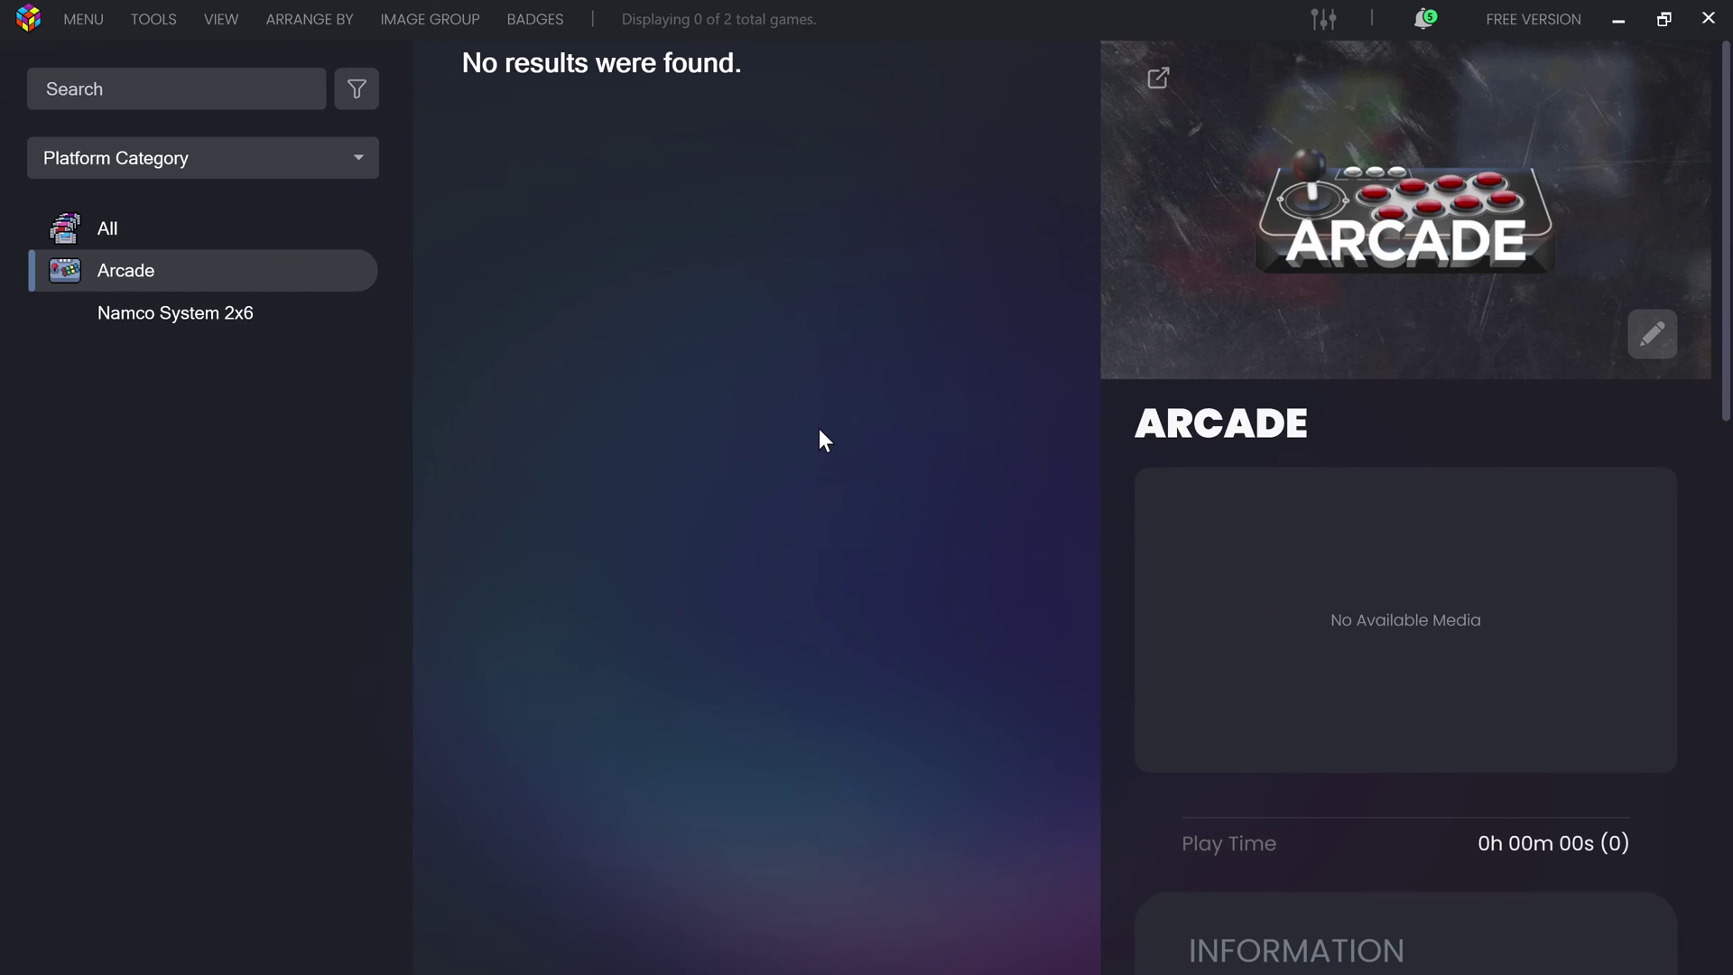
{"action": "key", "text": "Down"}
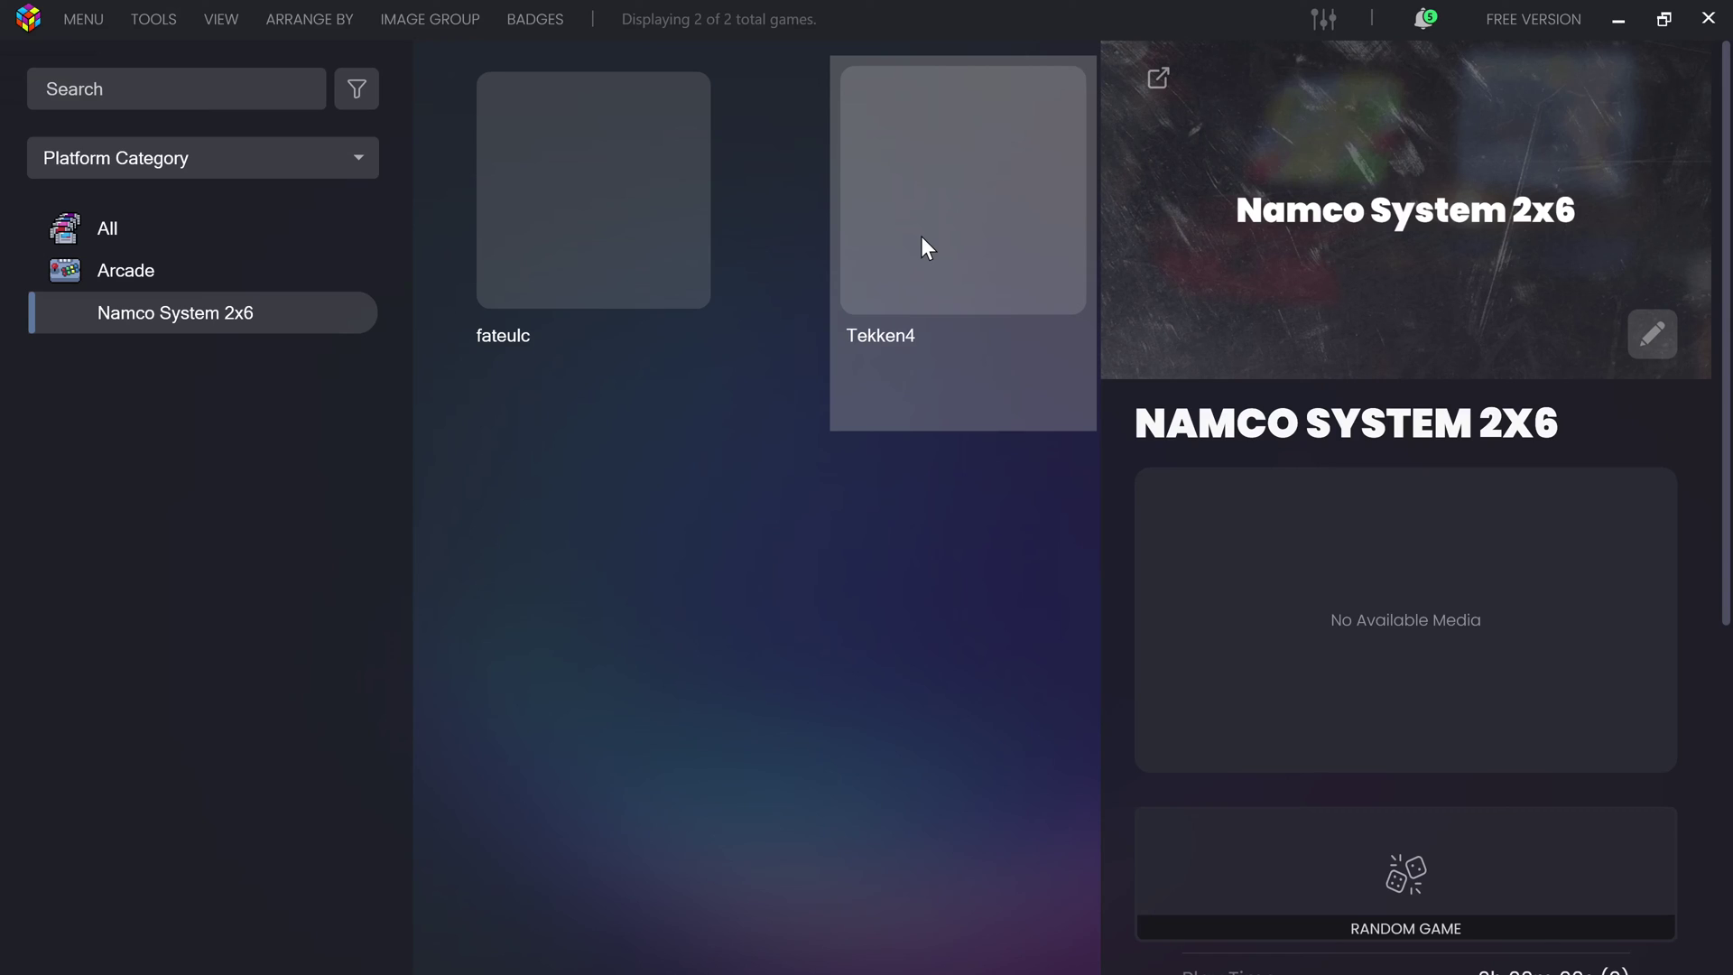
Step: Launch fateulc from the Namco System 2x6 library in Play! via its right-click menu
{"action": "right_click", "coordinate": [576, 227]}
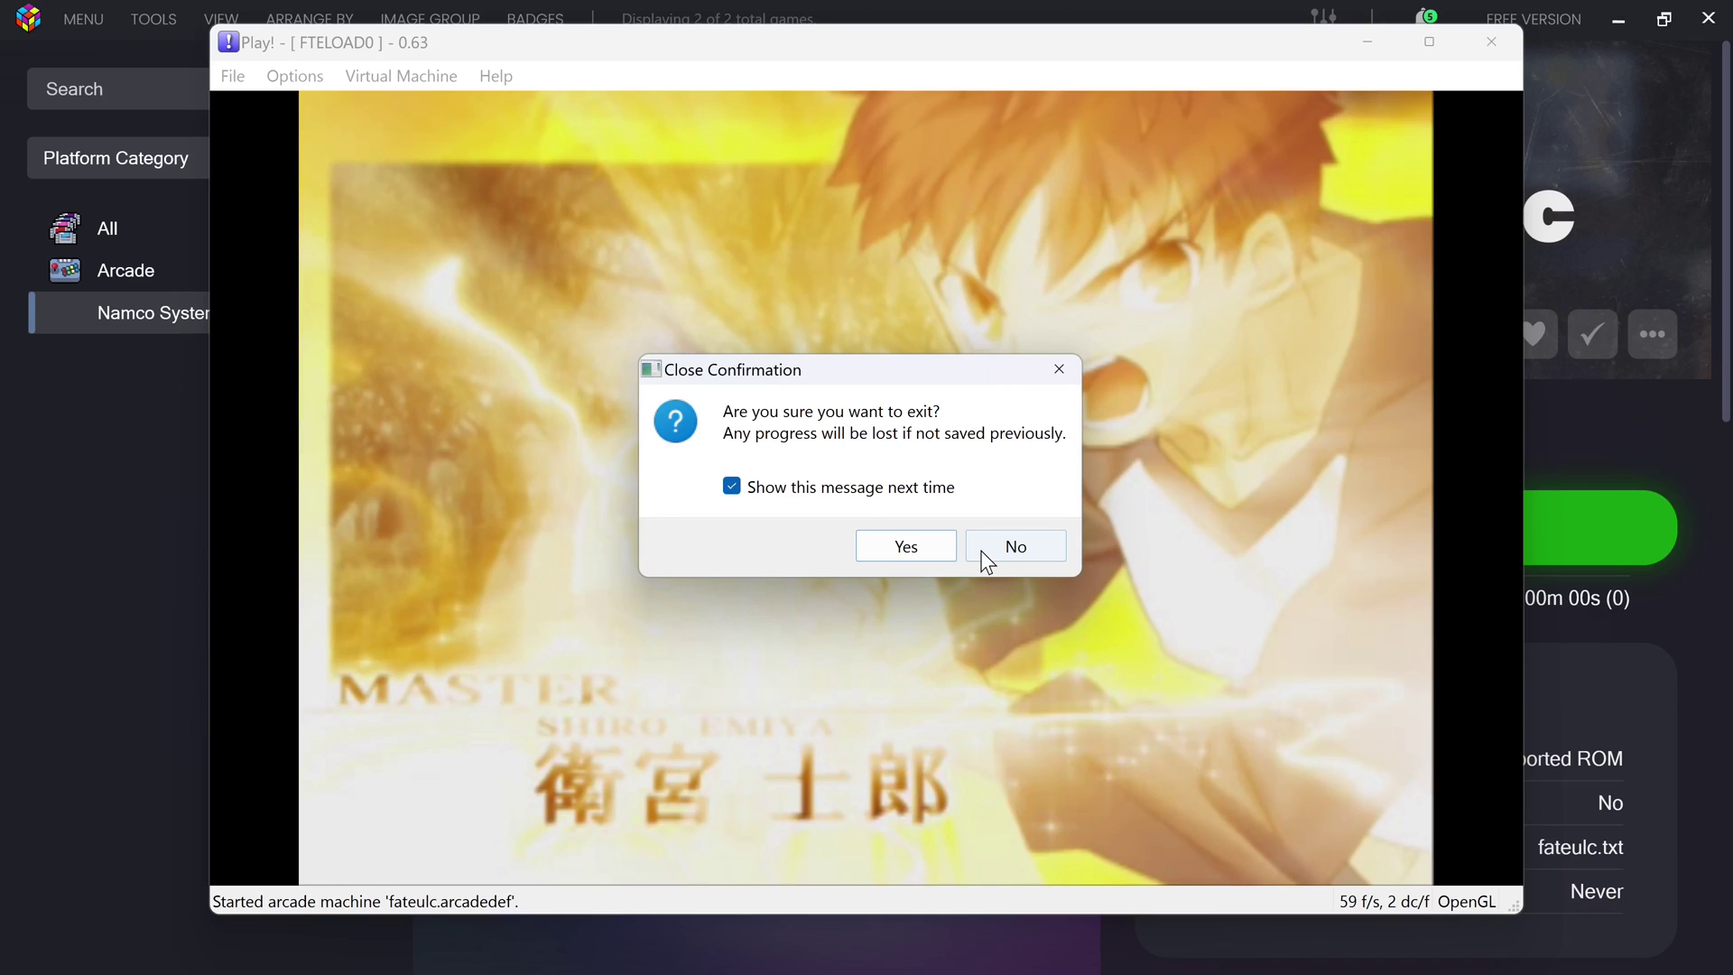
Step: Confirm the close prompt to quit Play! and return to LaunchBox
{"action": "left_click", "coordinate": [906, 546]}
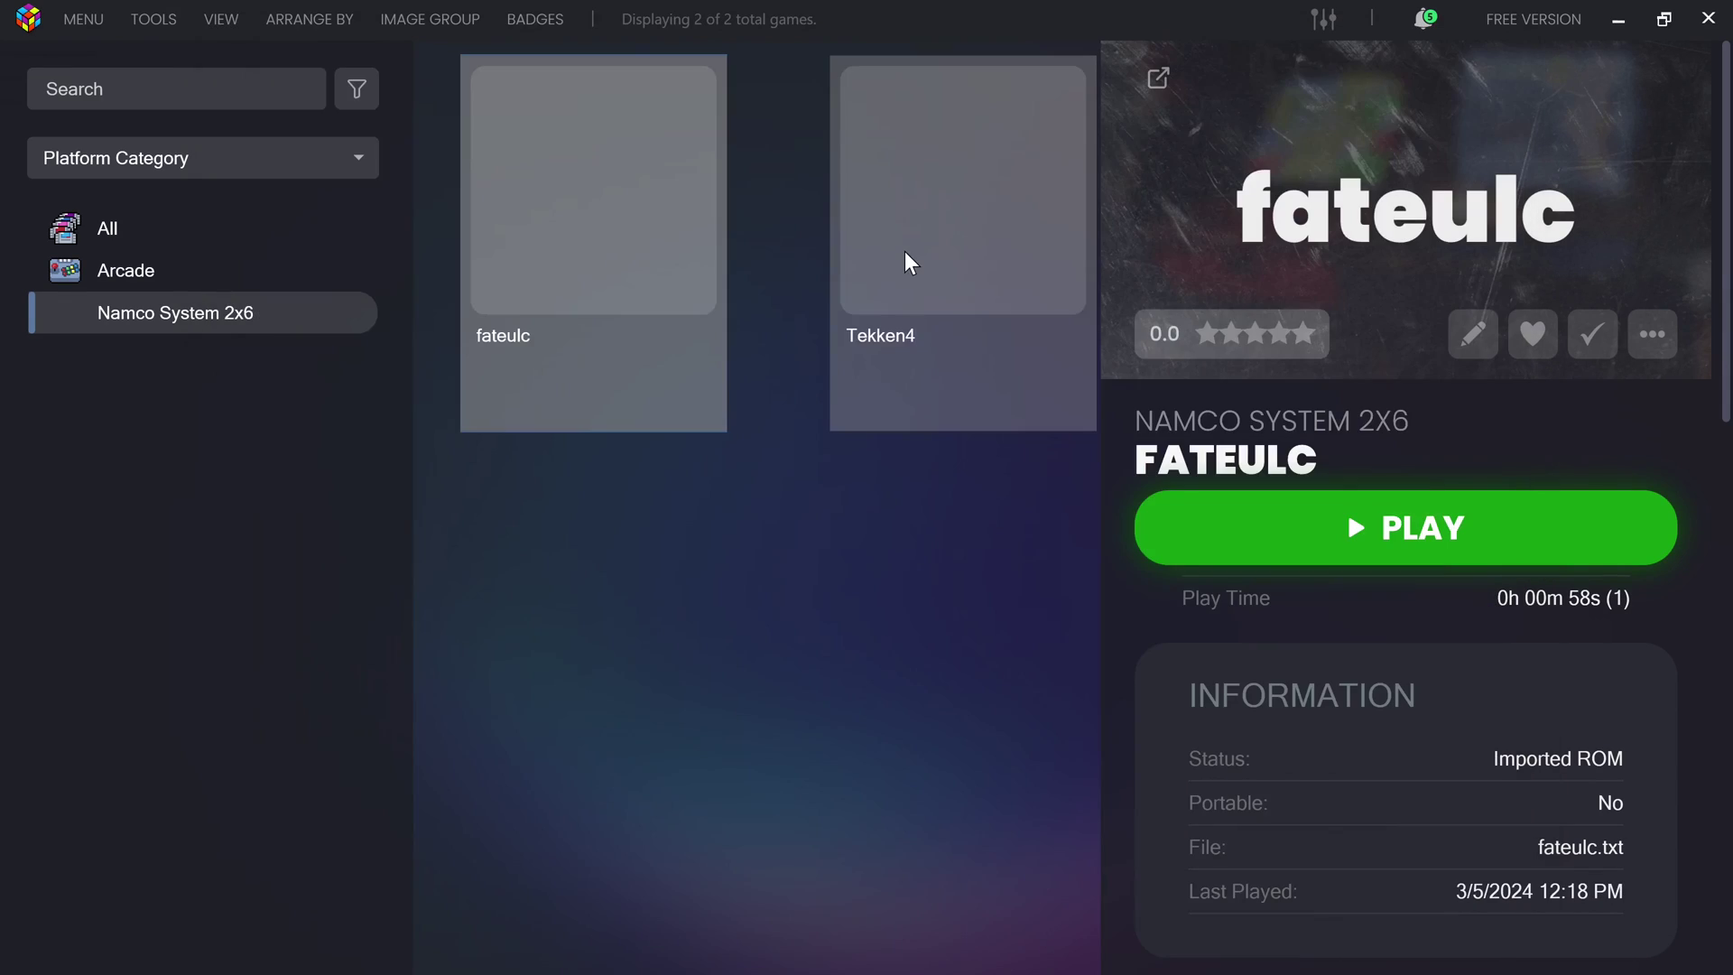